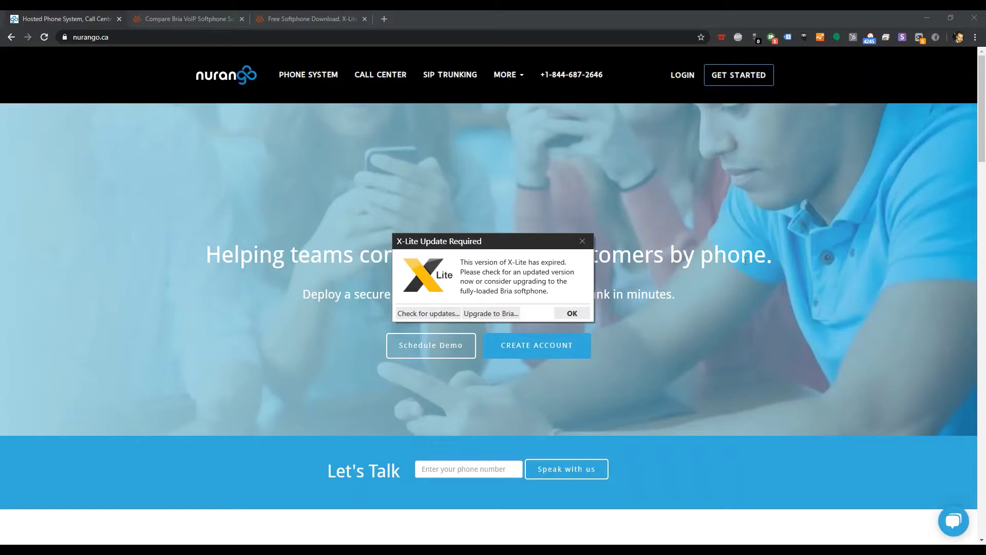
# Move the X-Lite Update Required notice aside and bring up the X-Lite download page tab
pyautogui.moveTo(487, 245); pyautogui.dragTo(459, 178)
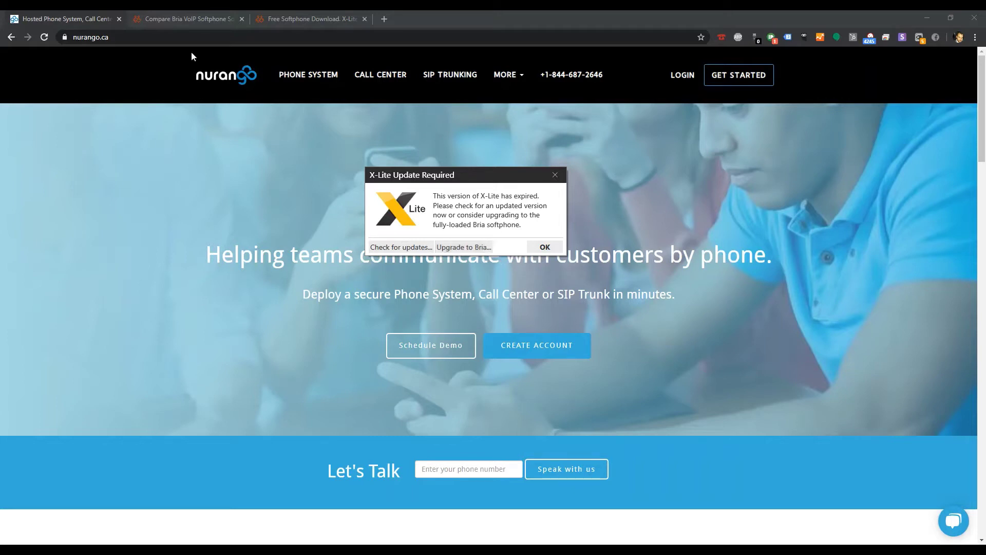
pyautogui.click(181, 20)
pyautogui.click(288, 19)
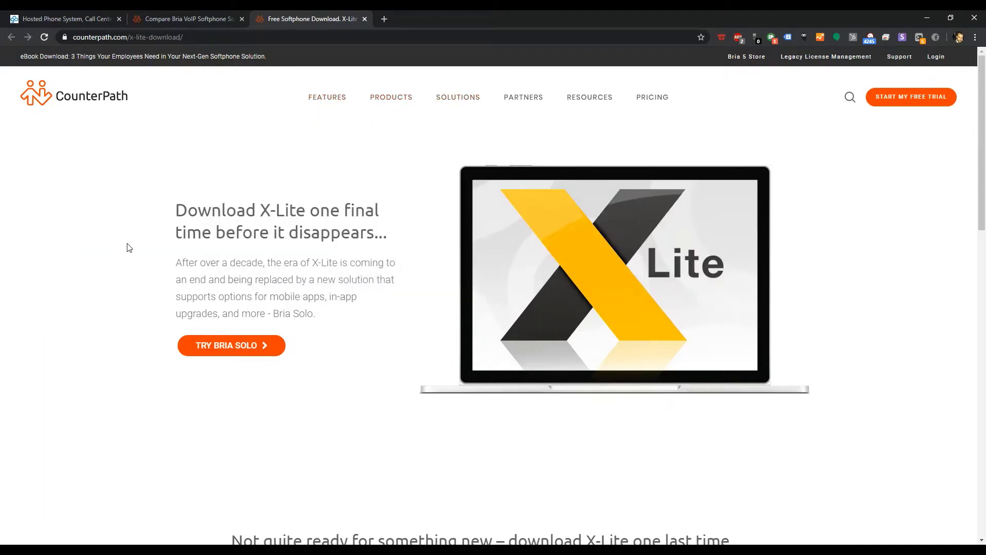
pyautogui.scroll(-4, 137, 253)
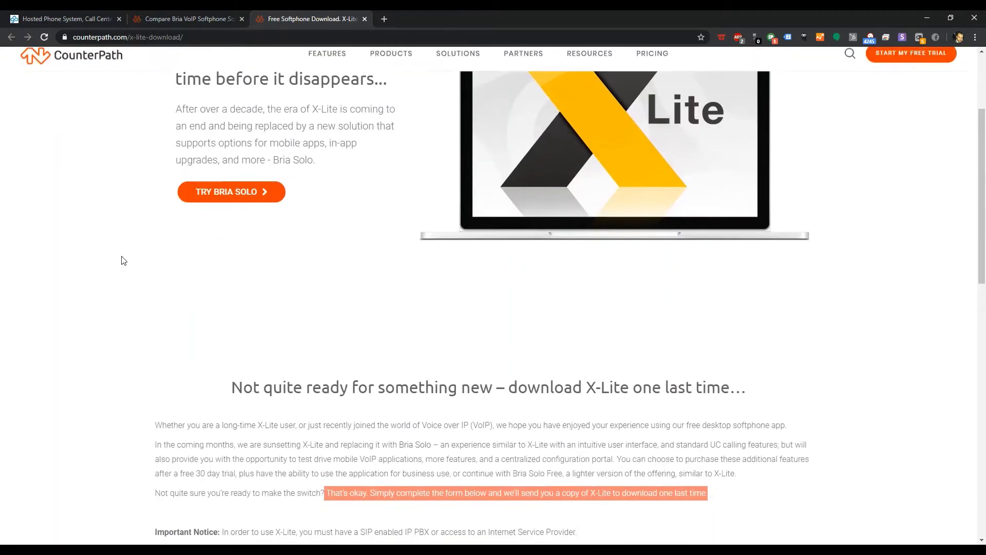
pyautogui.scroll(3, 121, 260)
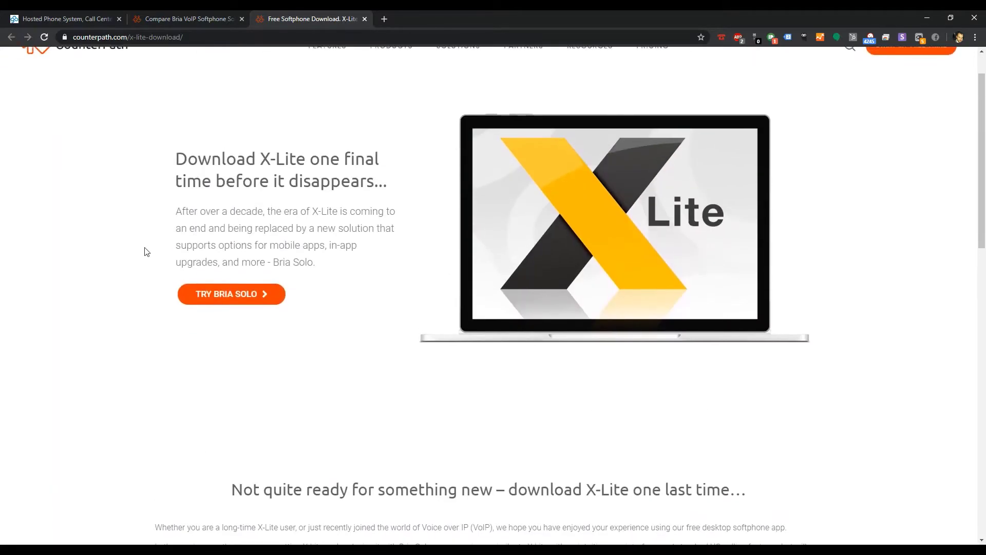
pyautogui.scroll(-3, 143, 252)
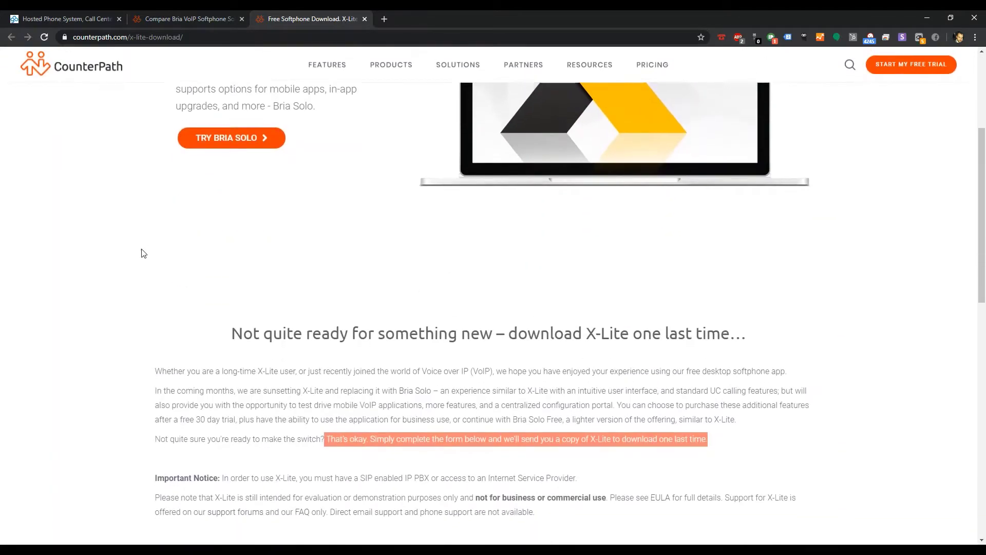
pyautogui.scroll(-2, 142, 254)
pyautogui.scroll(-1, 143, 253)
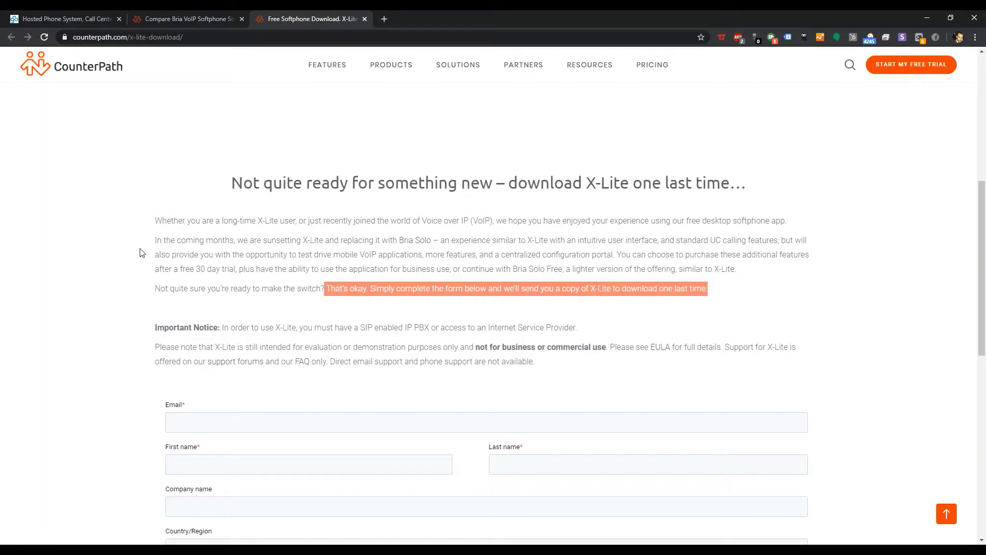
pyautogui.scroll(-3, 142, 253)
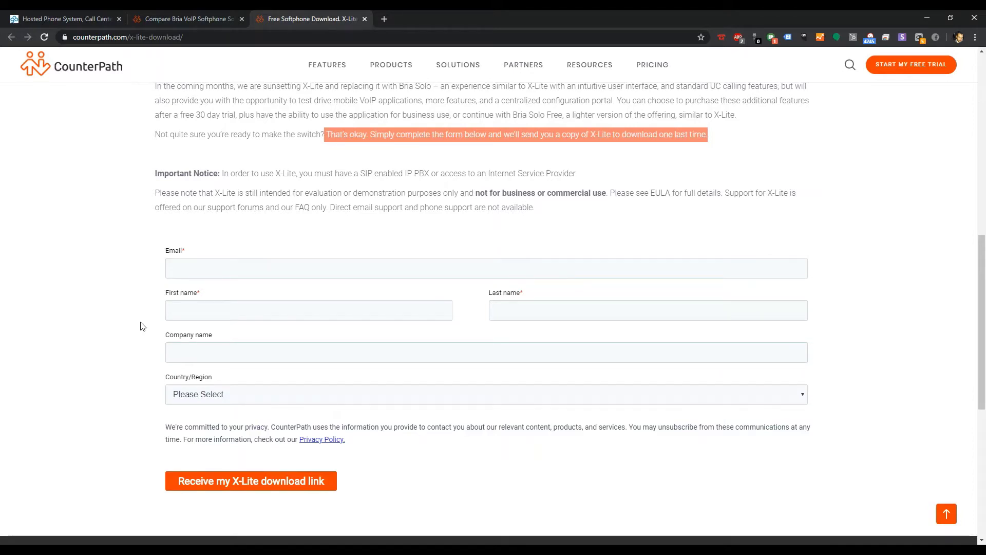
pyautogui.scroll(4, 318, 247)
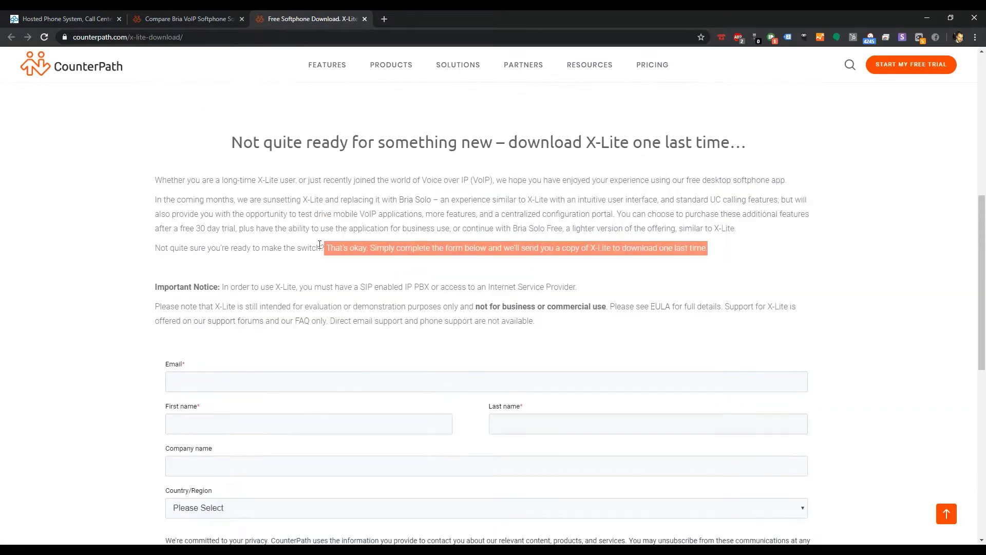
pyautogui.scroll(7, 483, 289)
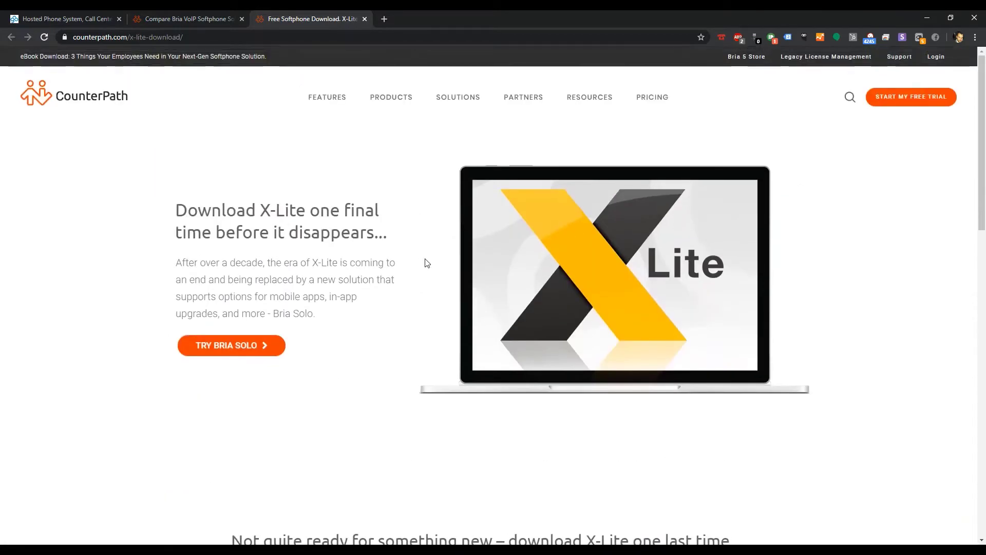
pyautogui.moveTo(335, 99)
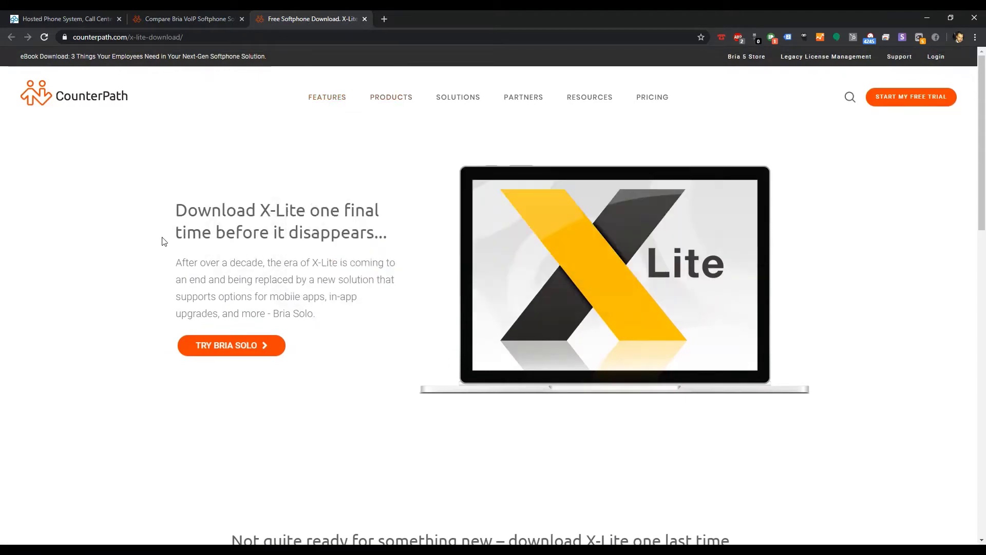
pyautogui.scroll(-5, 163, 243)
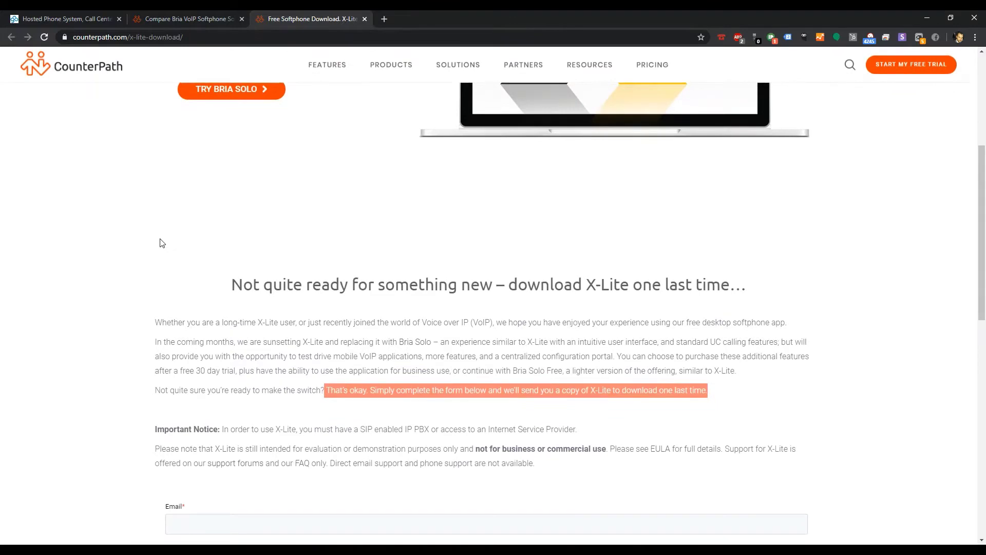
pyautogui.scroll(5, 163, 242)
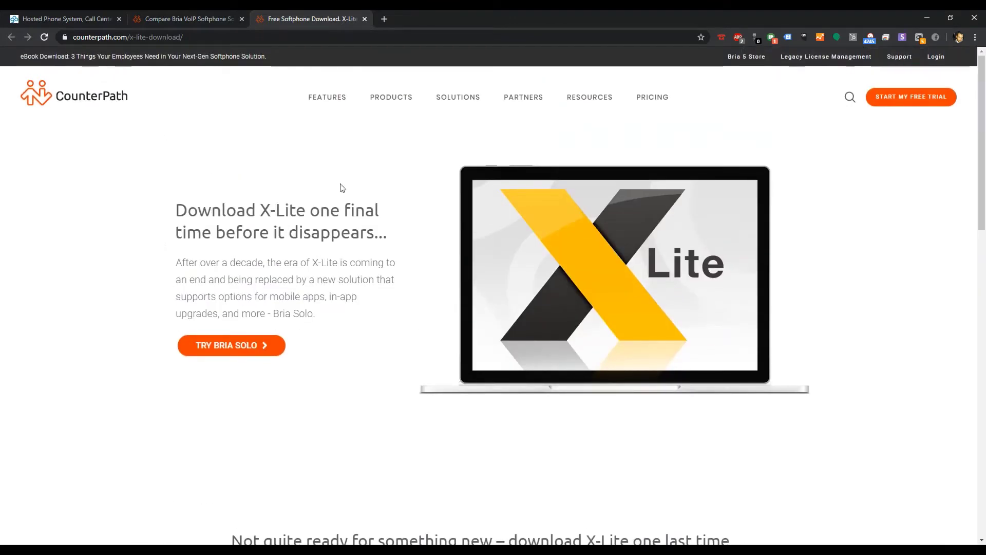
# Return to the Compare Bria VoIP Softphone tab to see the four Bria plans
pyautogui.click(192, 20)
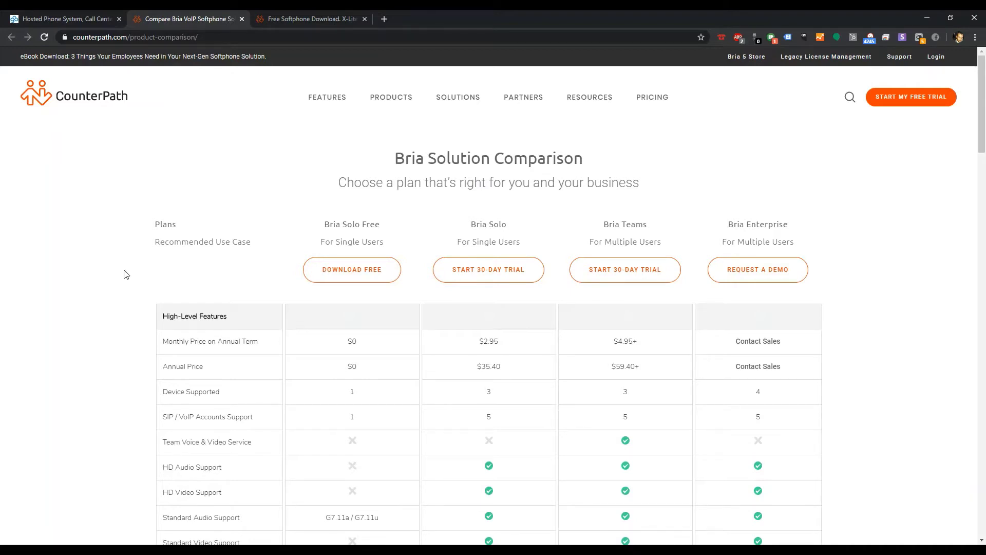
pyautogui.scroll(-3, 119, 251)
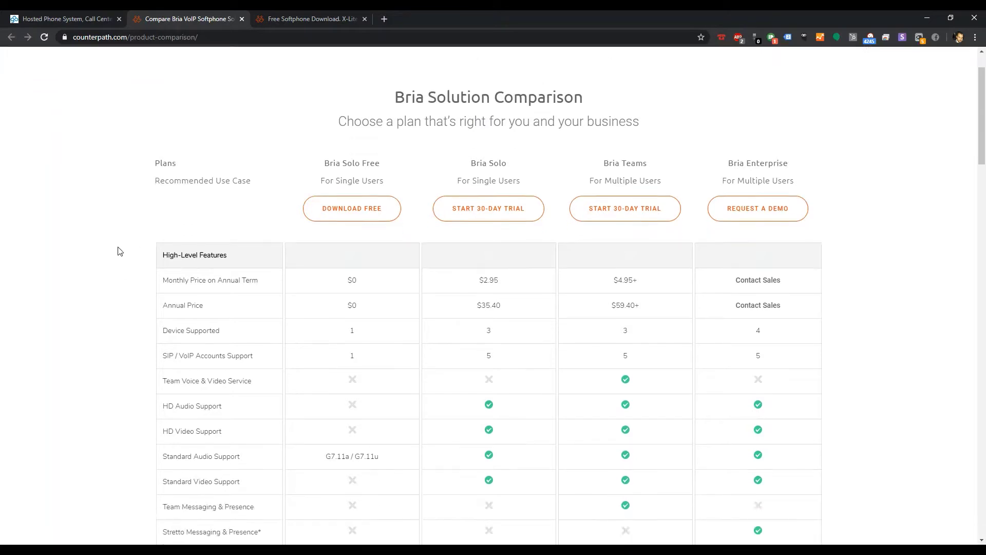
pyautogui.scroll(-1, 103, 253)
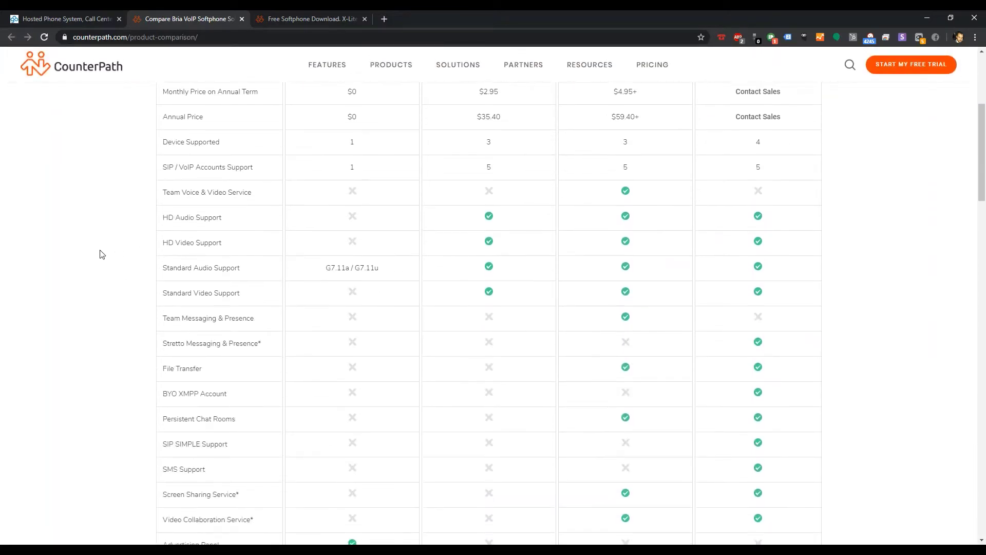
pyautogui.scroll(2, 103, 254)
pyautogui.scroll(1, 103, 254)
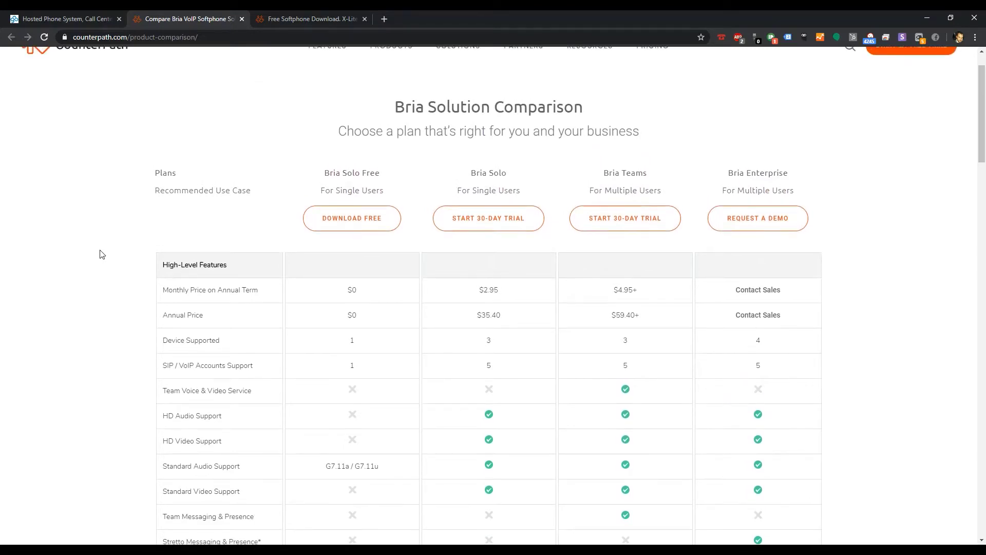
pyautogui.scroll(1, 102, 253)
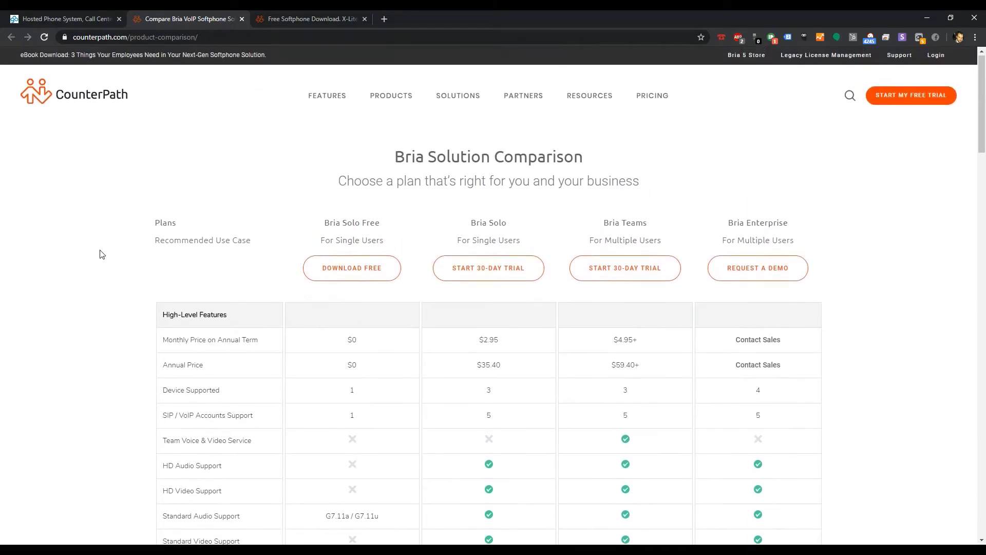
pyautogui.scroll(-3, 102, 254)
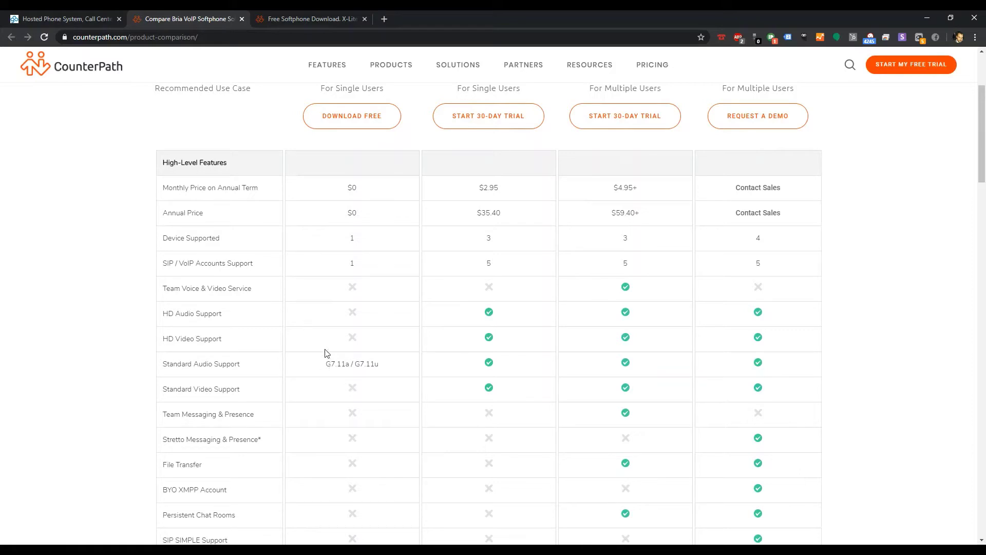
pyautogui.scroll(3, 313, 231)
pyautogui.moveTo(322, 222); pyautogui.dragTo(406, 226)
pyautogui.scroll(-4, 349, 278)
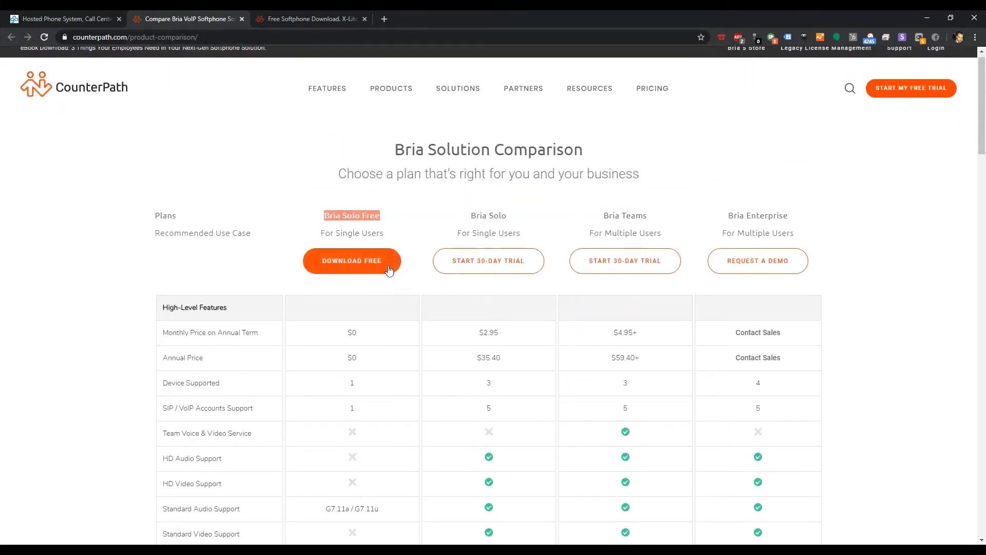
pyautogui.moveTo(326, 314); pyautogui.dragTo(392, 320)
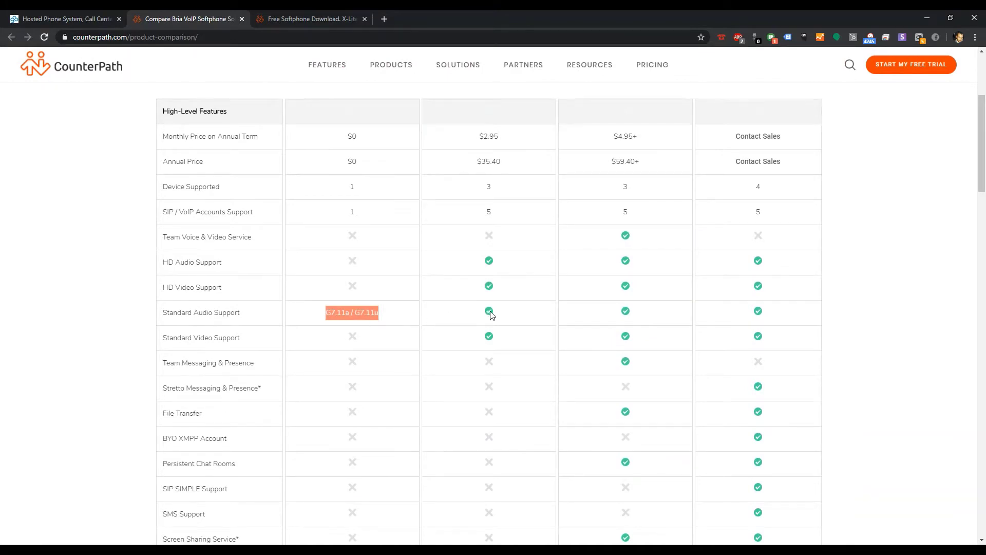
pyautogui.scroll(2, 491, 314)
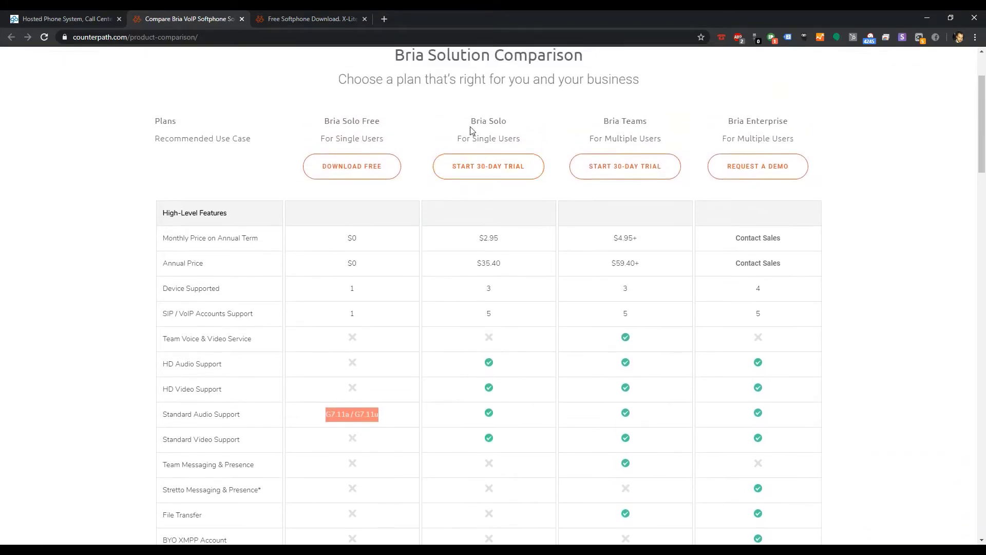
pyautogui.moveTo(476, 121); pyautogui.dragTo(518, 122)
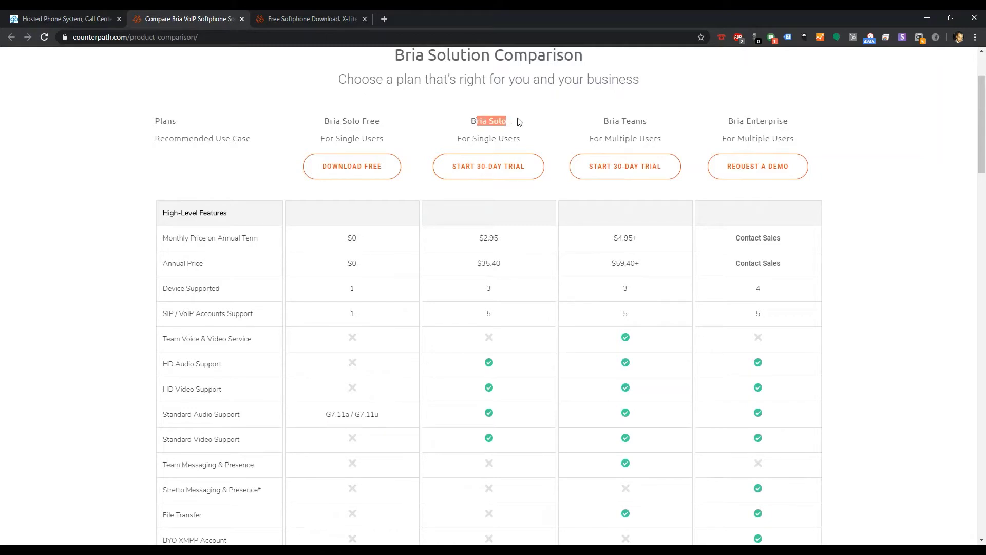
pyautogui.click(518, 122)
pyautogui.scroll(-2, 489, 416)
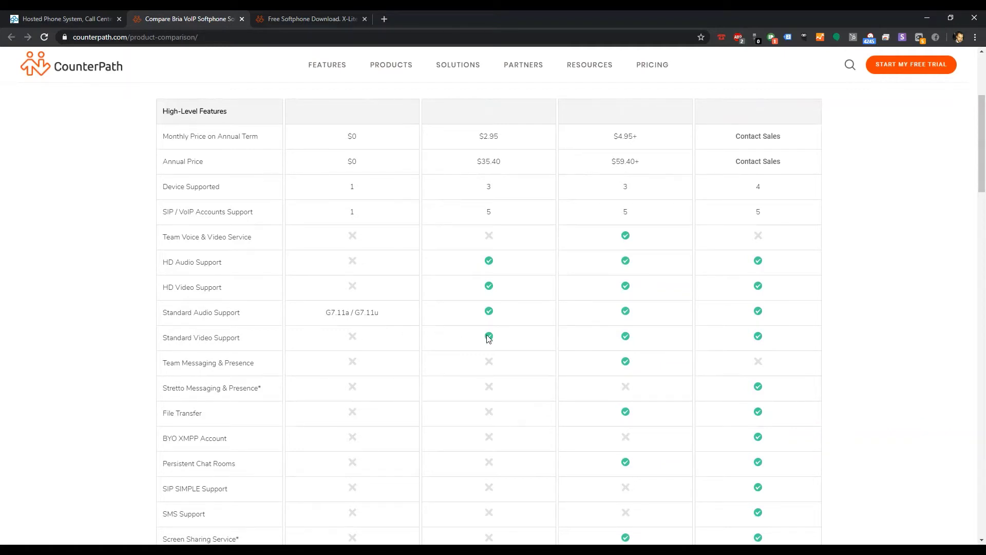
pyautogui.scroll(-1, 488, 337)
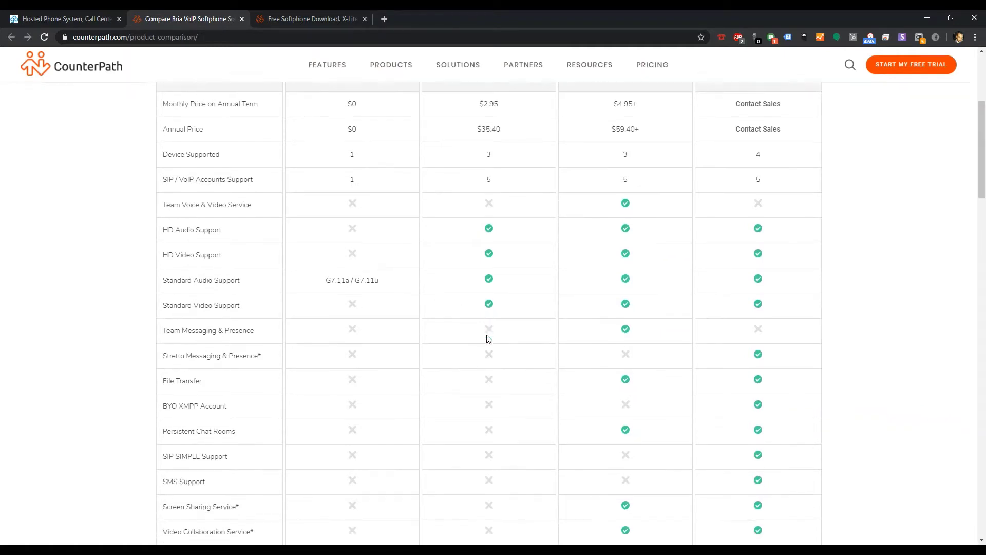
pyautogui.scroll(-1, 488, 338)
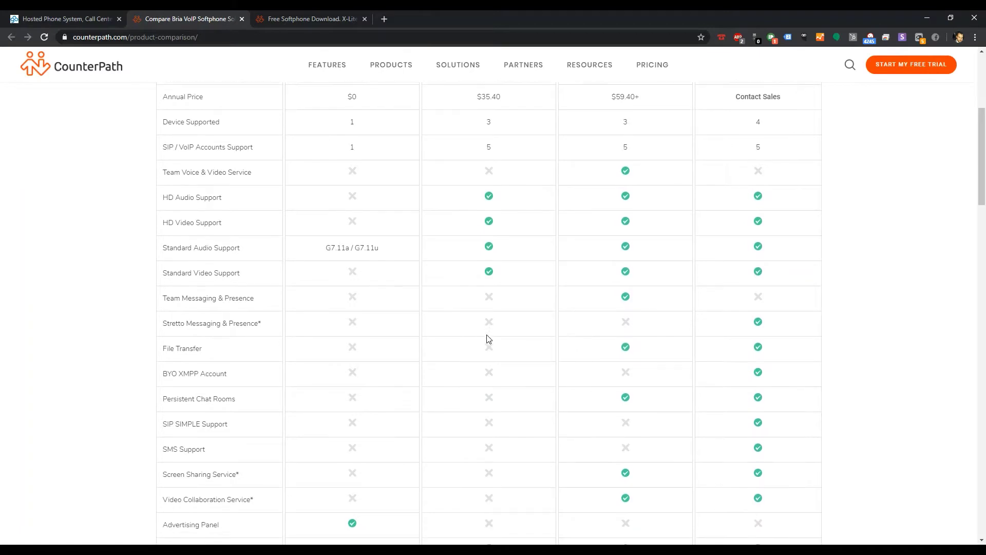
pyautogui.scroll(2, 488, 337)
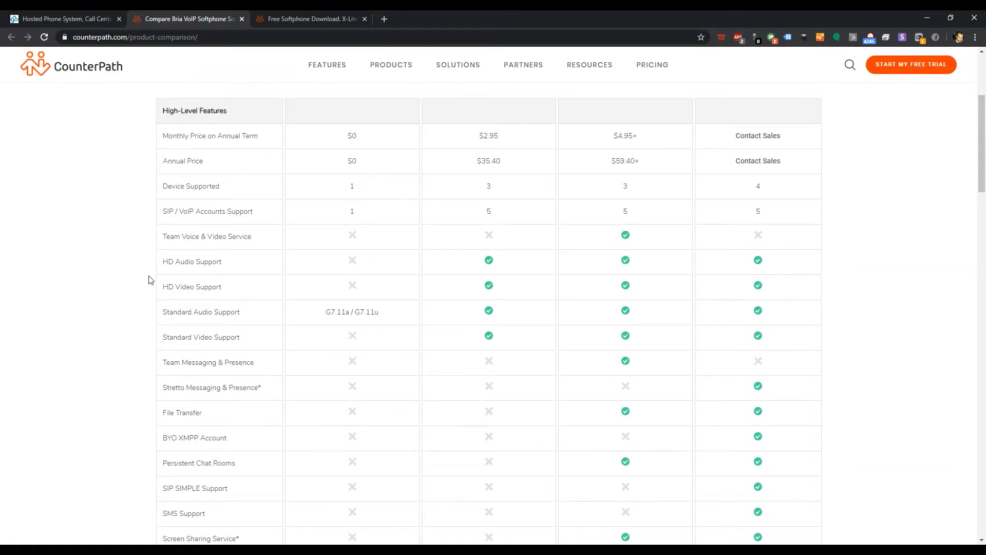
pyautogui.scroll(-3, 151, 280)
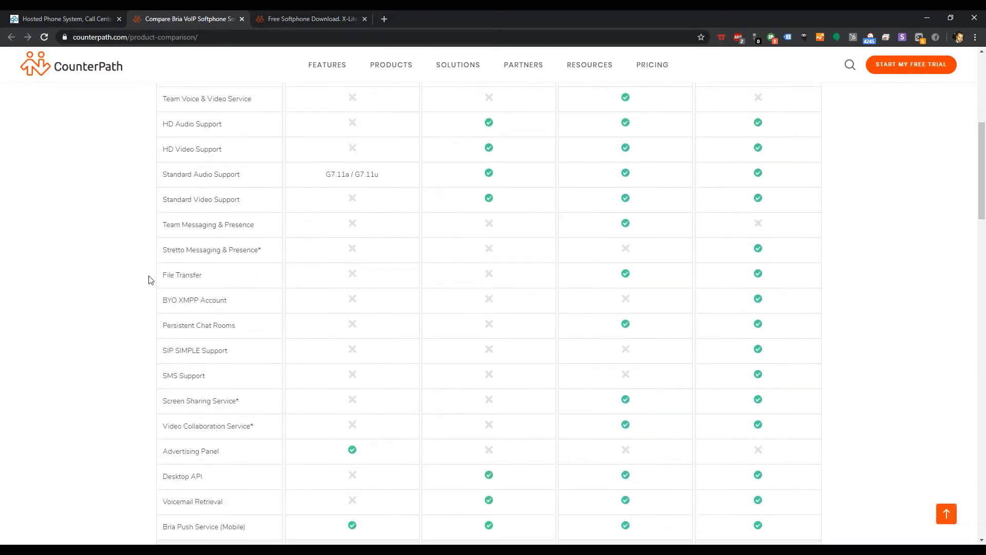
pyautogui.scroll(3, 147, 279)
pyautogui.scroll(4, 147, 278)
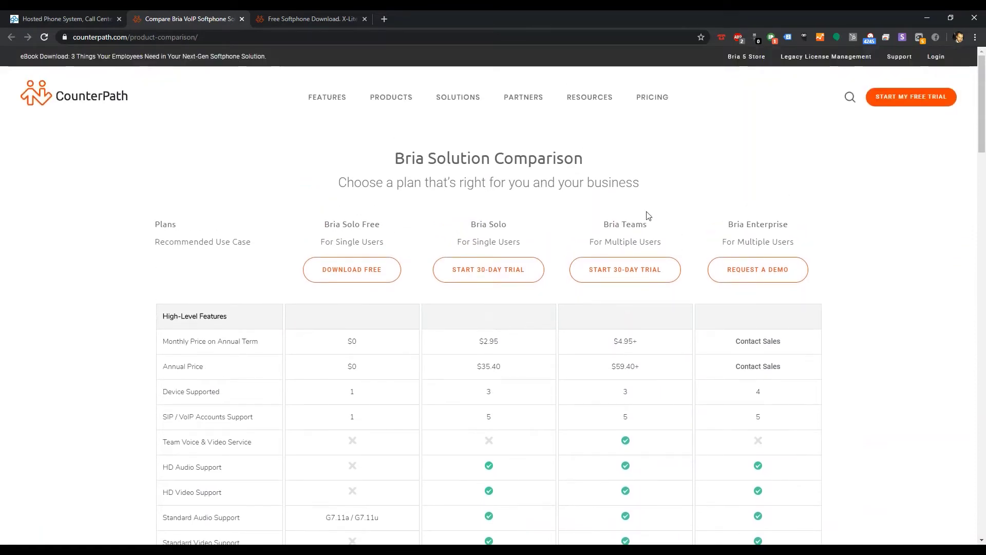
pyautogui.moveTo(604, 224); pyautogui.dragTo(651, 228)
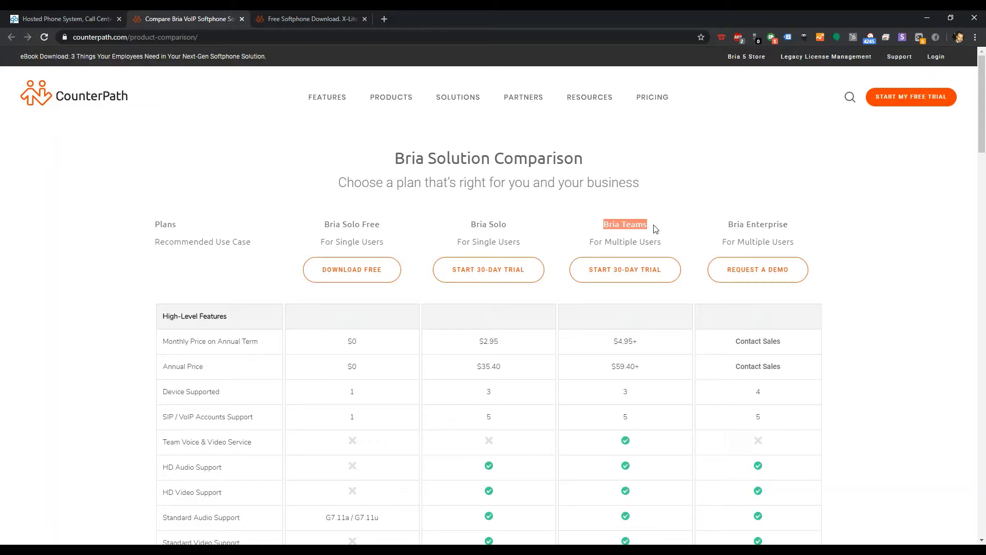
pyautogui.moveTo(604, 226); pyautogui.dragTo(656, 227)
pyautogui.scroll(-1, 681, 226)
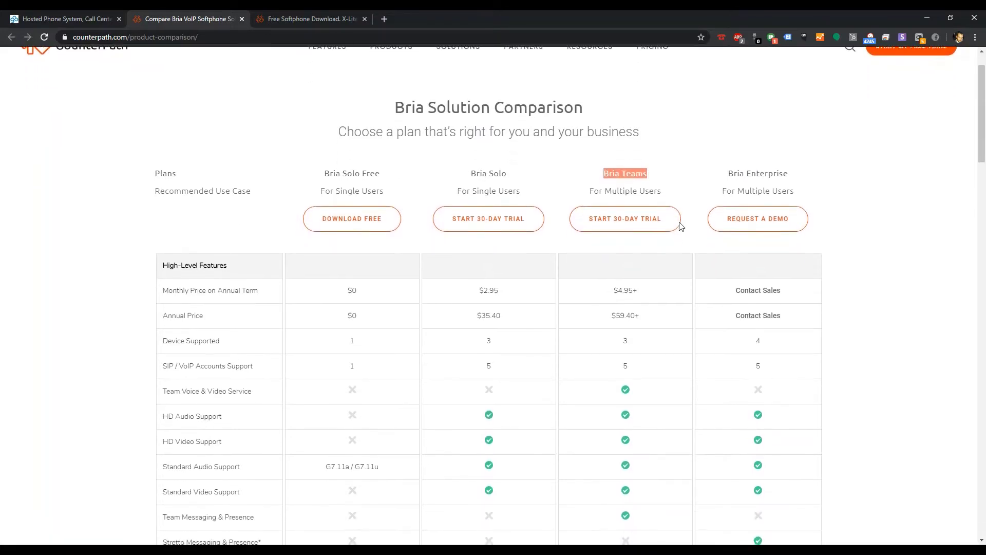
pyautogui.scroll(-1, 703, 276)
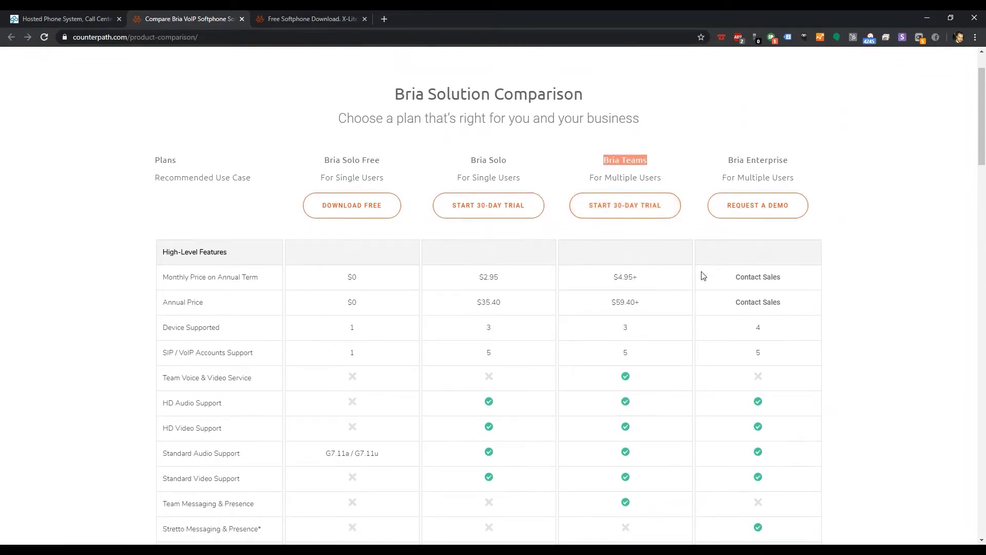
pyautogui.scroll(1, 704, 276)
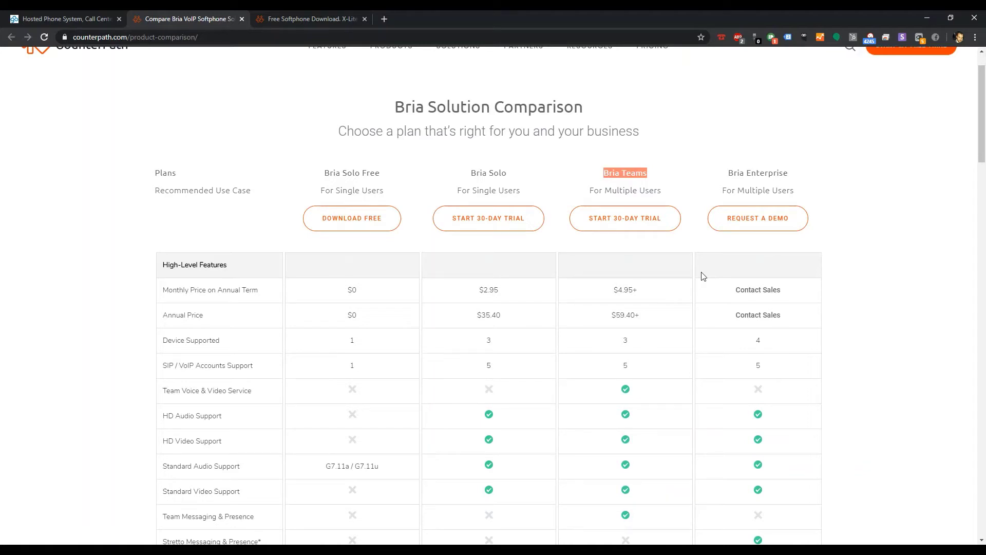
pyautogui.scroll(-3, 704, 276)
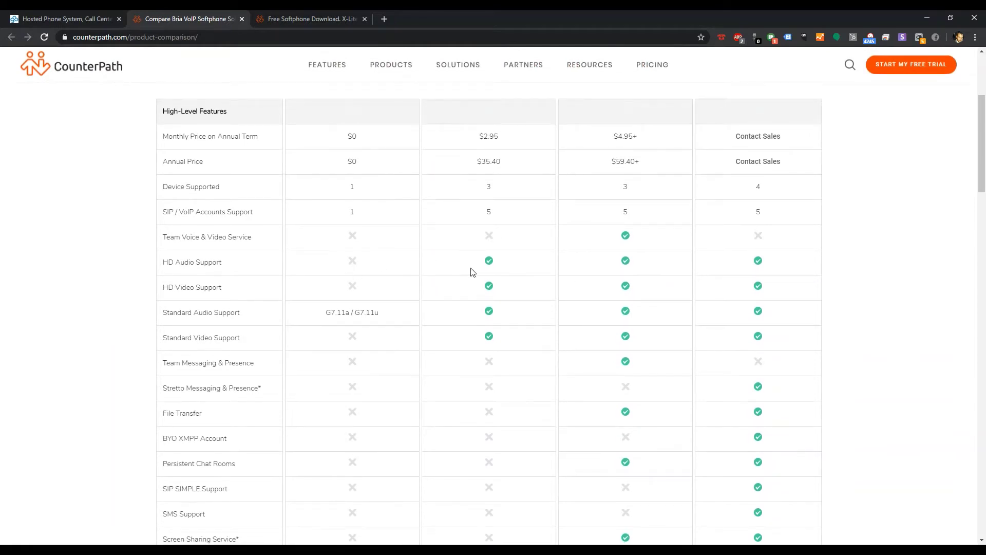
pyautogui.scroll(2, 471, 272)
pyautogui.scroll(1, 472, 272)
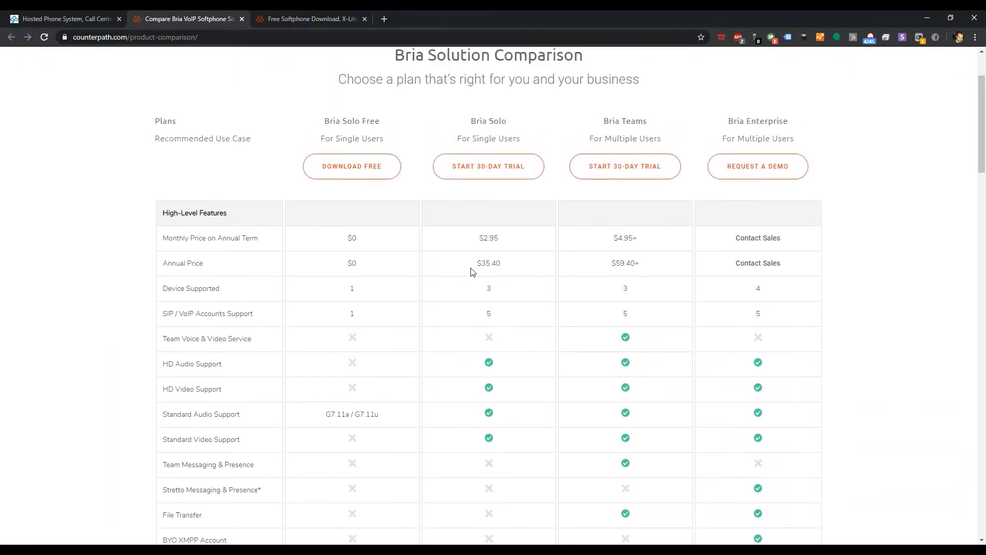
pyautogui.scroll(-2, 472, 272)
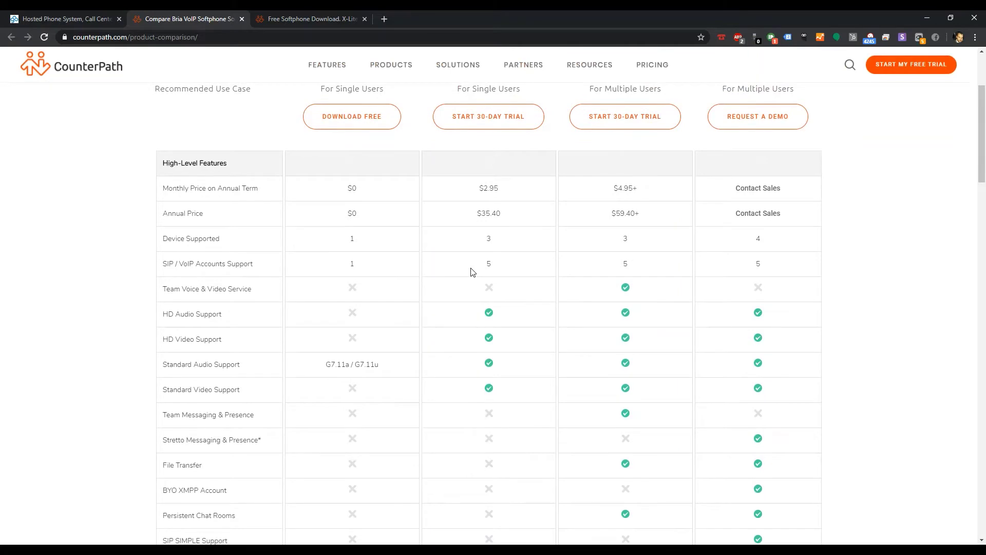
pyautogui.scroll(-2, 472, 272)
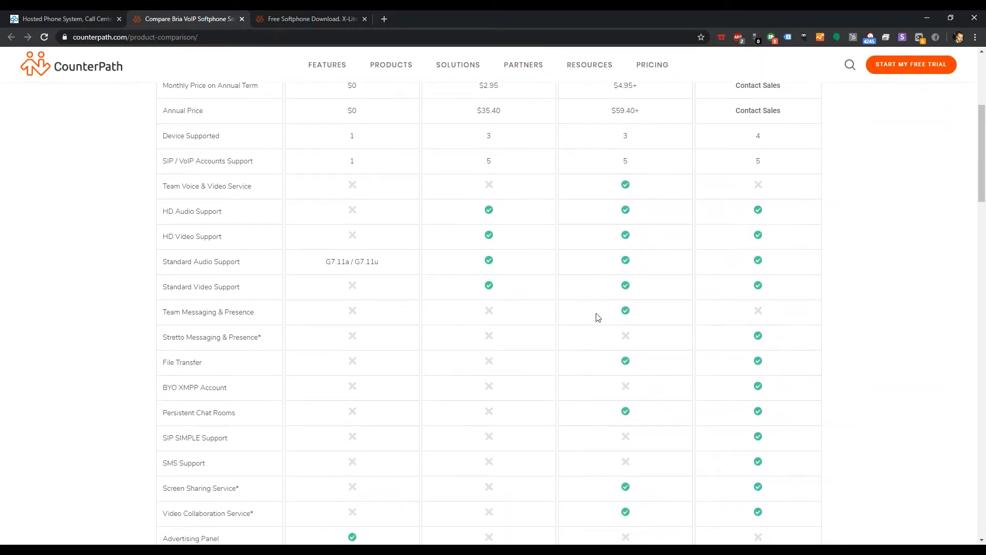
pyautogui.scroll(-2, 597, 317)
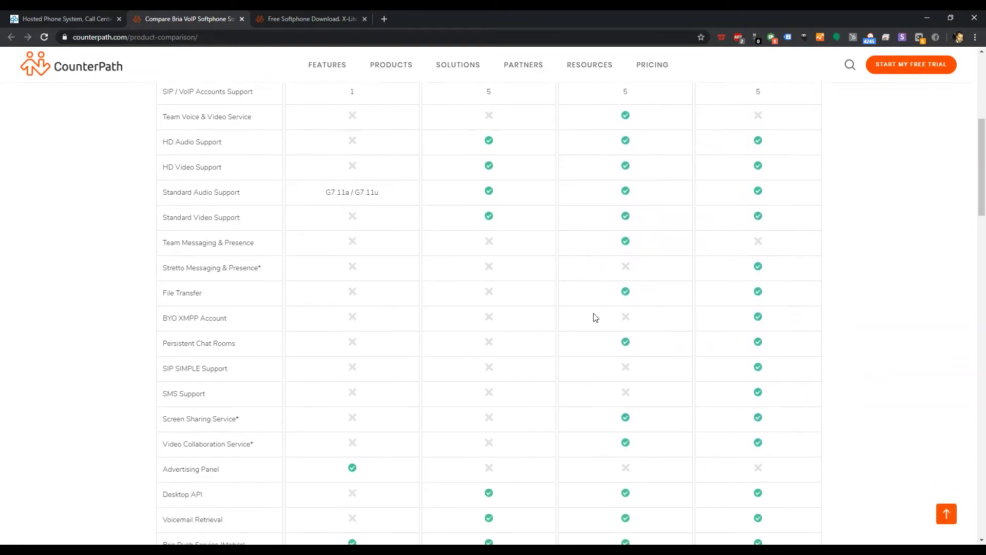
pyautogui.scroll(-3, 595, 317)
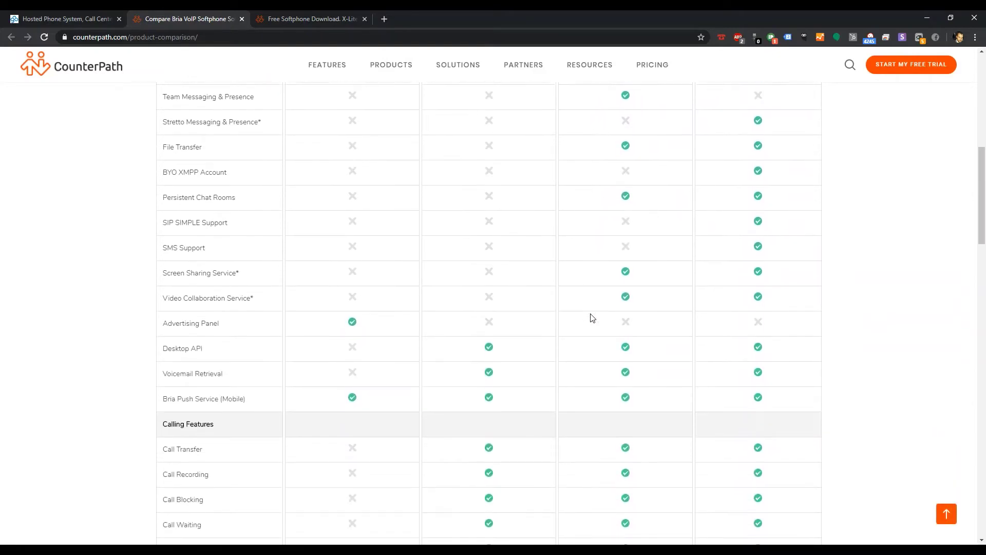
pyautogui.scroll(-2, 591, 317)
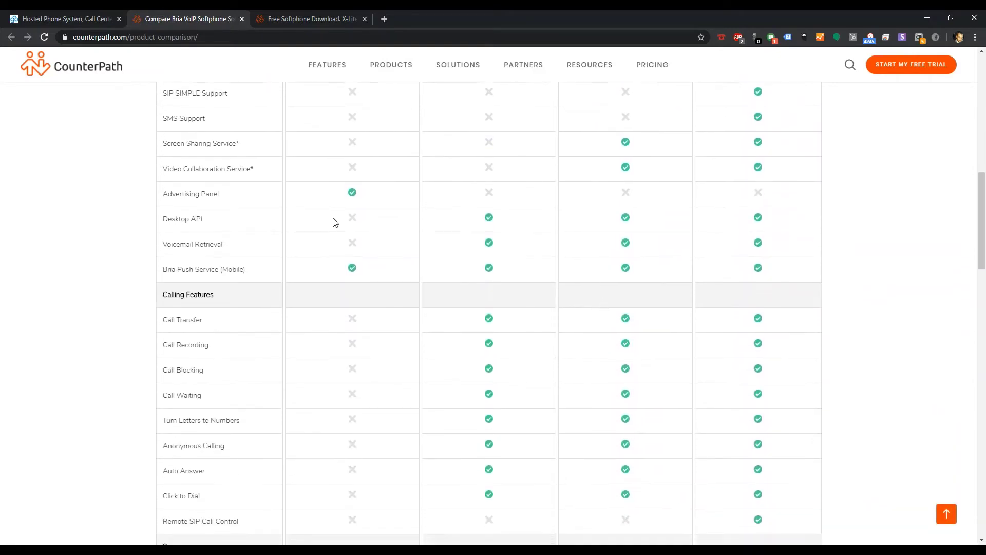
pyautogui.moveTo(163, 216); pyautogui.dragTo(260, 214)
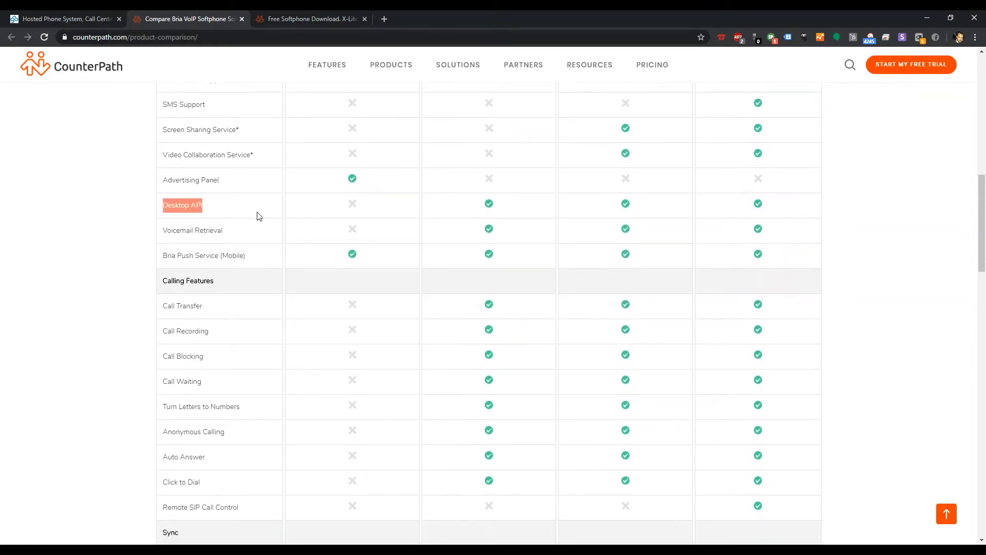
pyautogui.moveTo(163, 178); pyautogui.dragTo(222, 184)
pyautogui.click(226, 194)
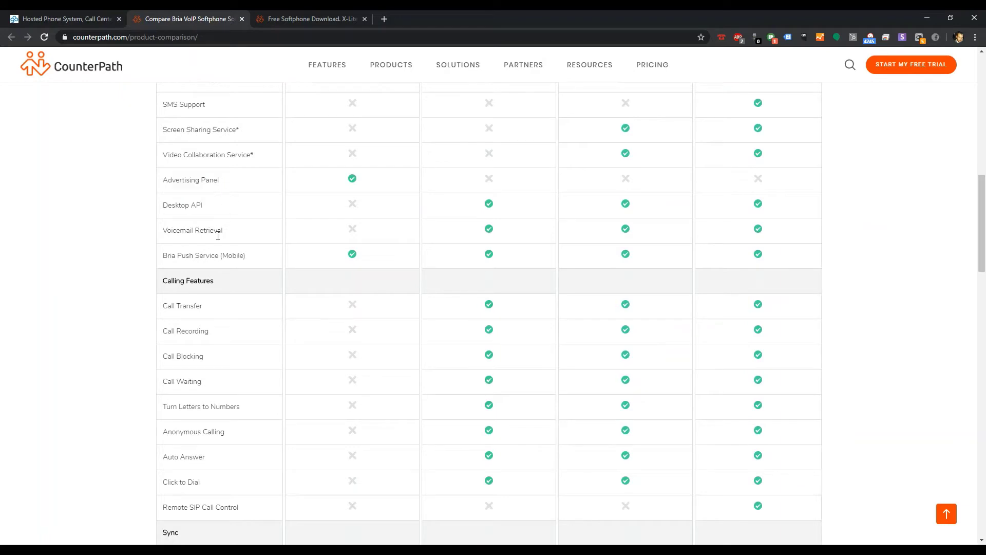
pyautogui.scroll(-1, 415, 259)
pyautogui.scroll(-2, 415, 260)
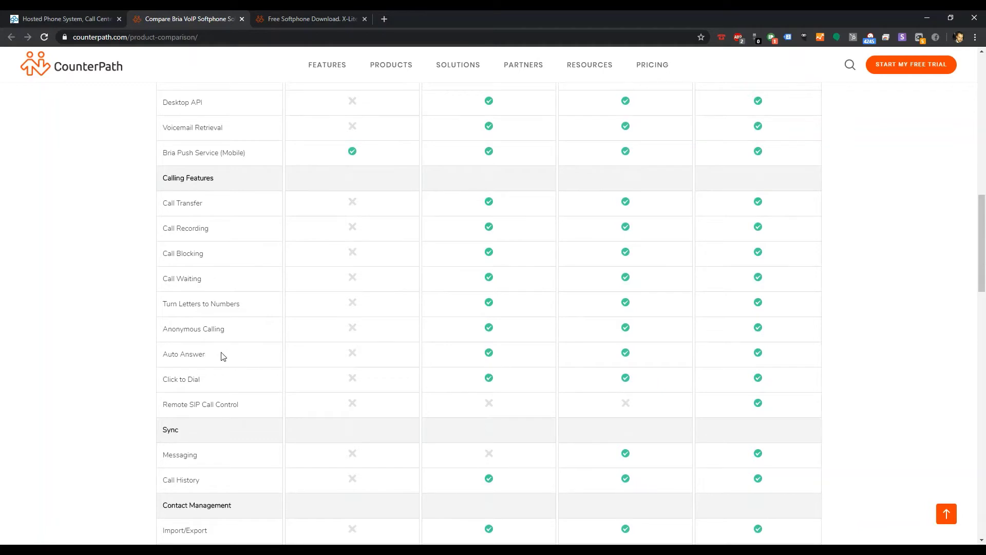
pyautogui.scroll(-2, 222, 354)
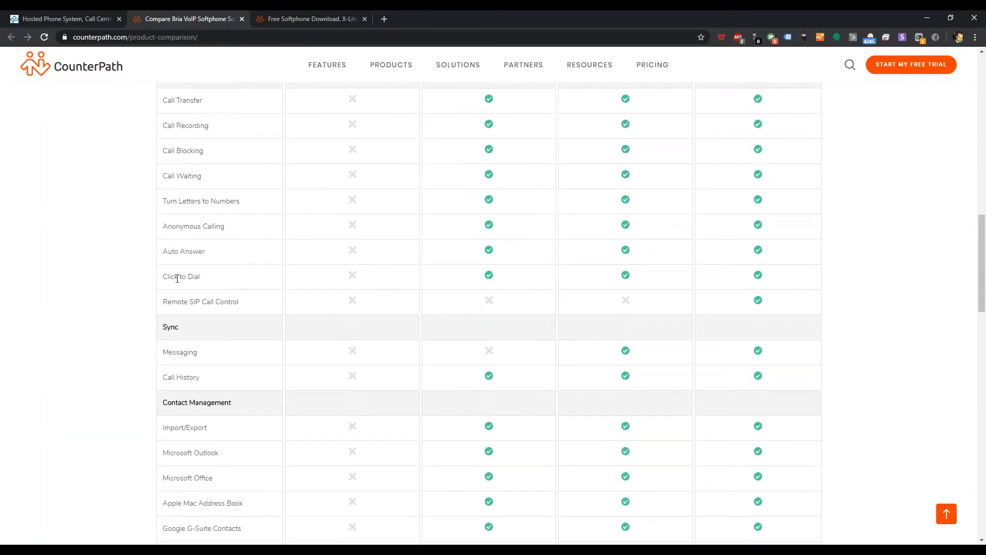
pyautogui.moveTo(164, 276); pyautogui.dragTo(211, 278)
pyautogui.click(469, 286)
pyautogui.moveTo(349, 279); pyautogui.dragTo(315, 282)
pyautogui.click(369, 278)
pyautogui.click(374, 282)
pyautogui.click(330, 279)
pyautogui.click(366, 279)
pyautogui.moveTo(335, 280); pyautogui.dragTo(375, 277)
pyautogui.moveTo(519, 280); pyautogui.dragTo(456, 282)
pyautogui.click(522, 280)
pyautogui.scroll(-3, 504, 278)
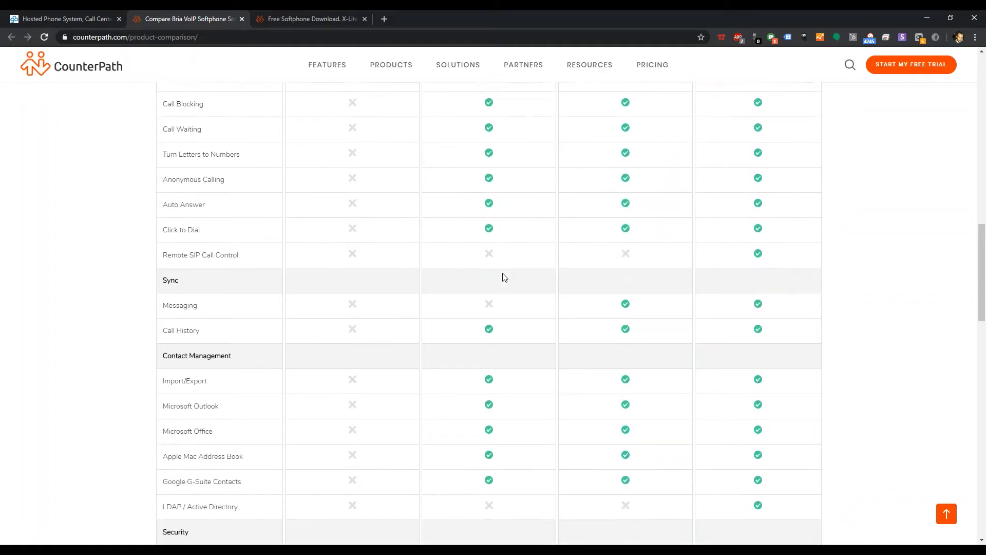
pyautogui.scroll(-2, 497, 280)
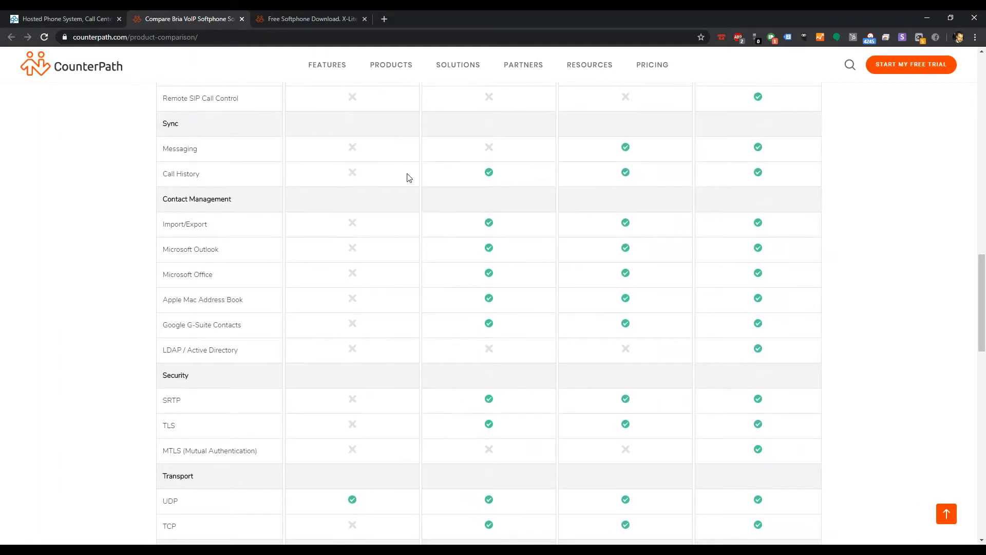
pyautogui.moveTo(354, 173); pyautogui.dragTo(407, 180)
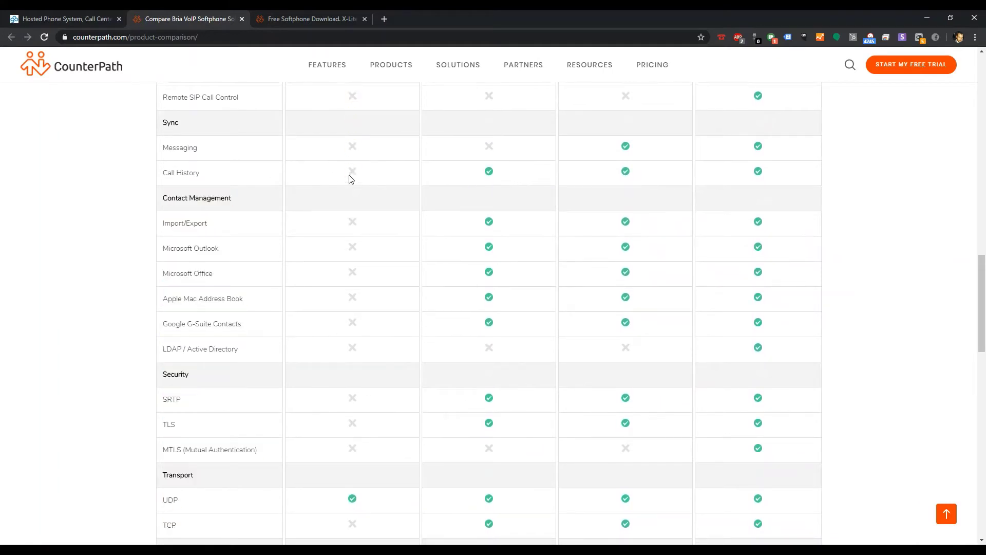
pyautogui.moveTo(347, 171); pyautogui.dragTo(416, 175)
pyautogui.click(404, 179)
pyautogui.scroll(-2, 406, 195)
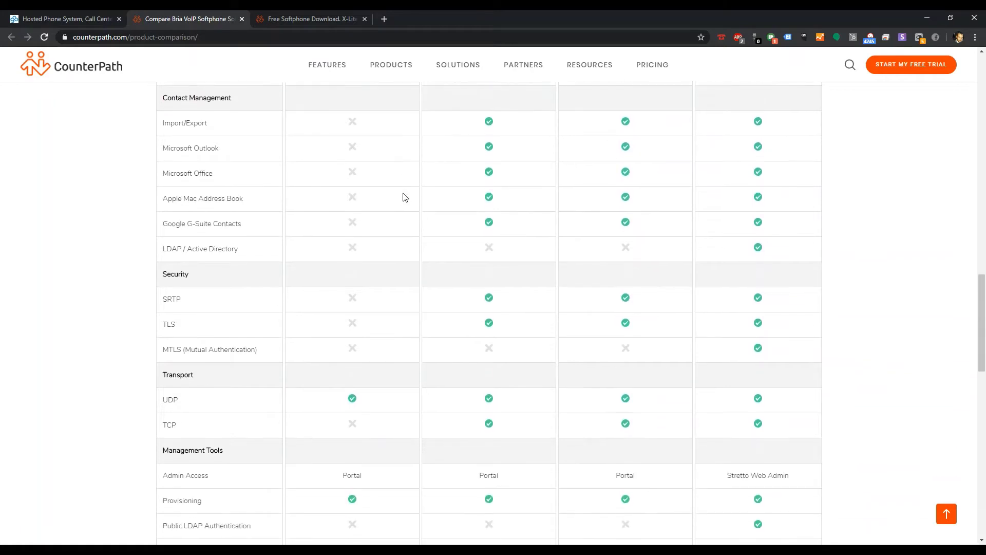
pyautogui.moveTo(163, 119); pyautogui.dragTo(248, 249)
pyautogui.click(176, 165)
pyautogui.moveTo(161, 125); pyautogui.dragTo(267, 254)
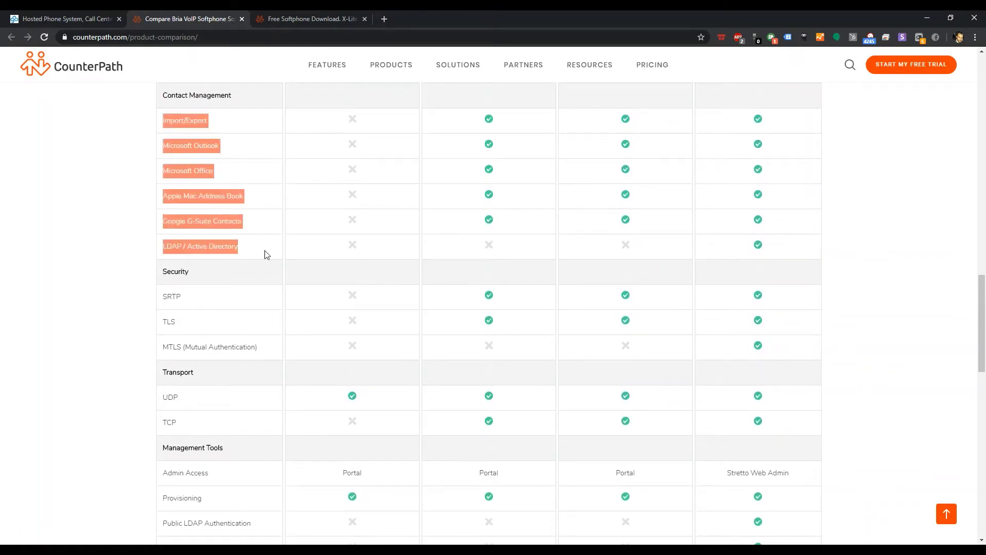
pyautogui.click(226, 239)
pyautogui.scroll(1, 223, 239)
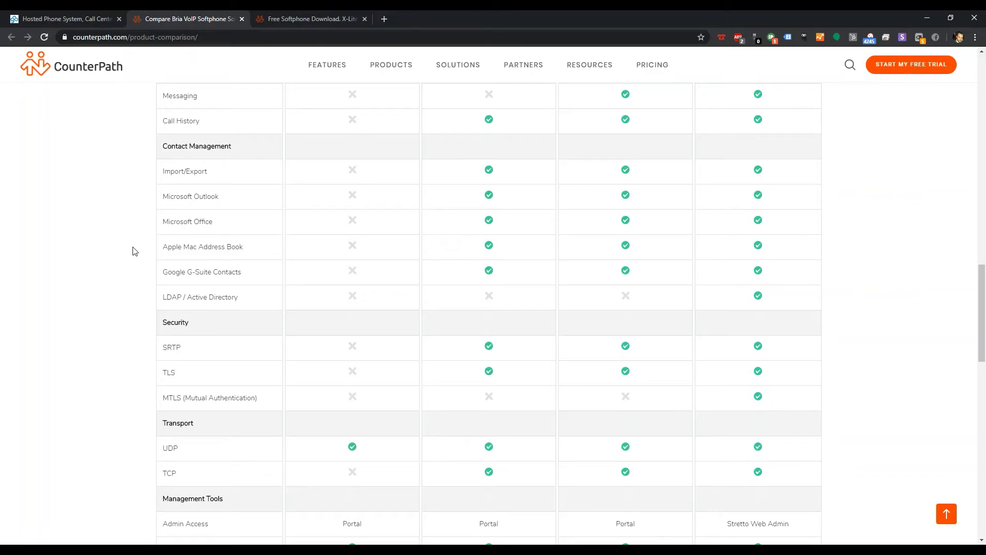
pyautogui.moveTo(164, 273); pyautogui.dragTo(242, 270)
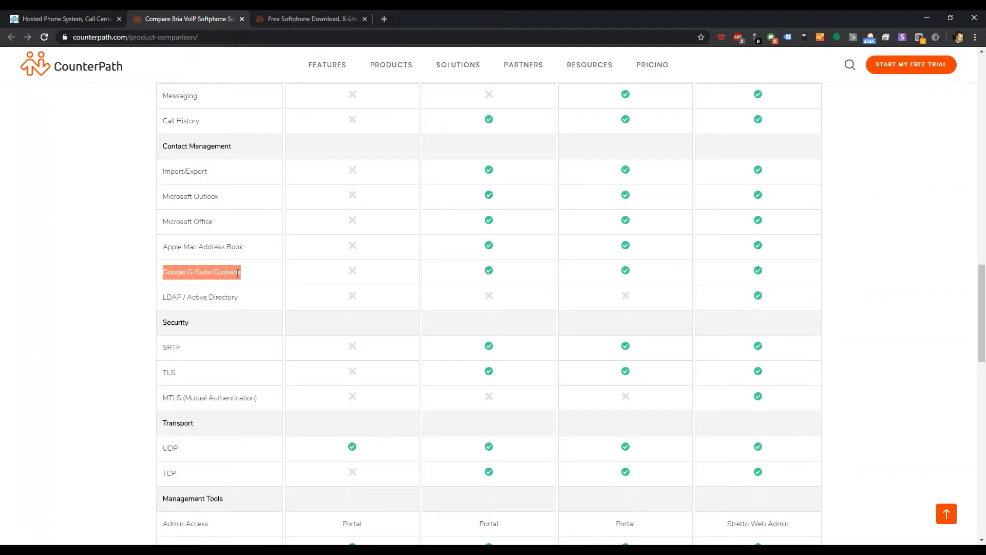
pyautogui.click(236, 274)
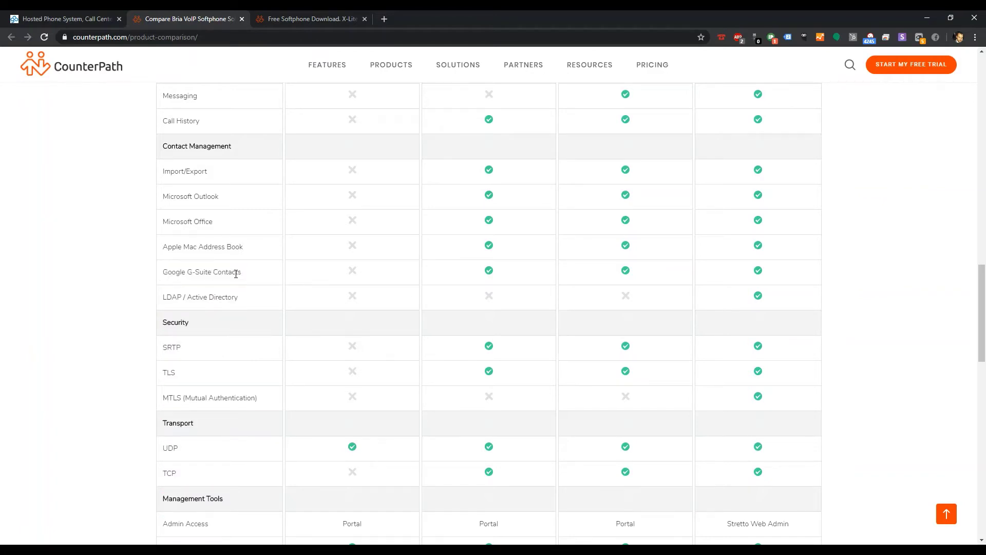
pyautogui.scroll(-3, 216, 201)
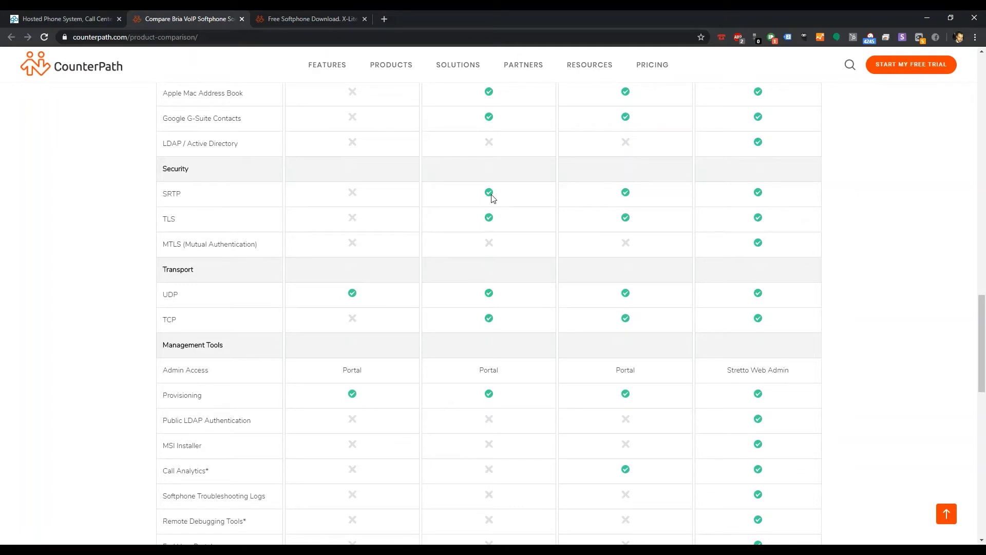
pyautogui.scroll(-3, 491, 198)
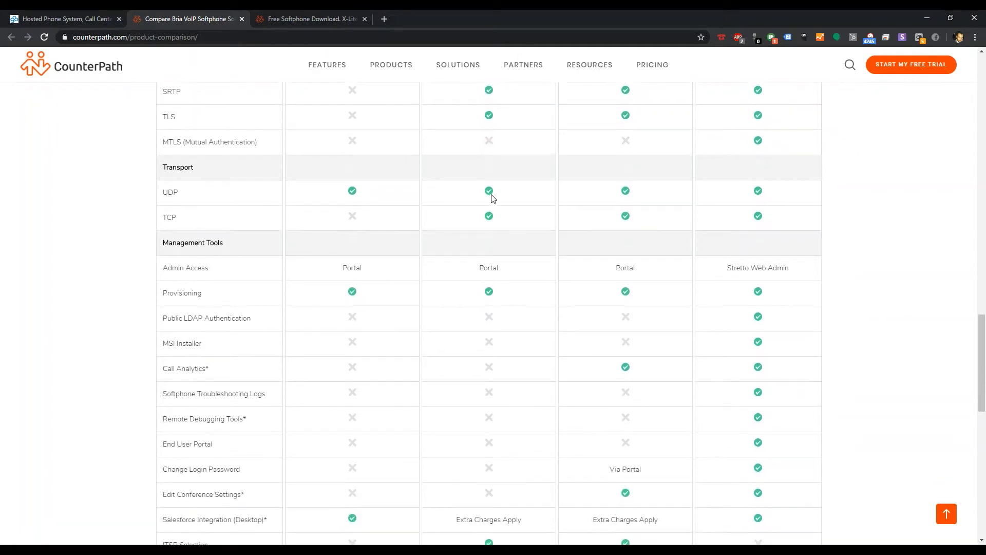
pyautogui.scroll(-1, 493, 198)
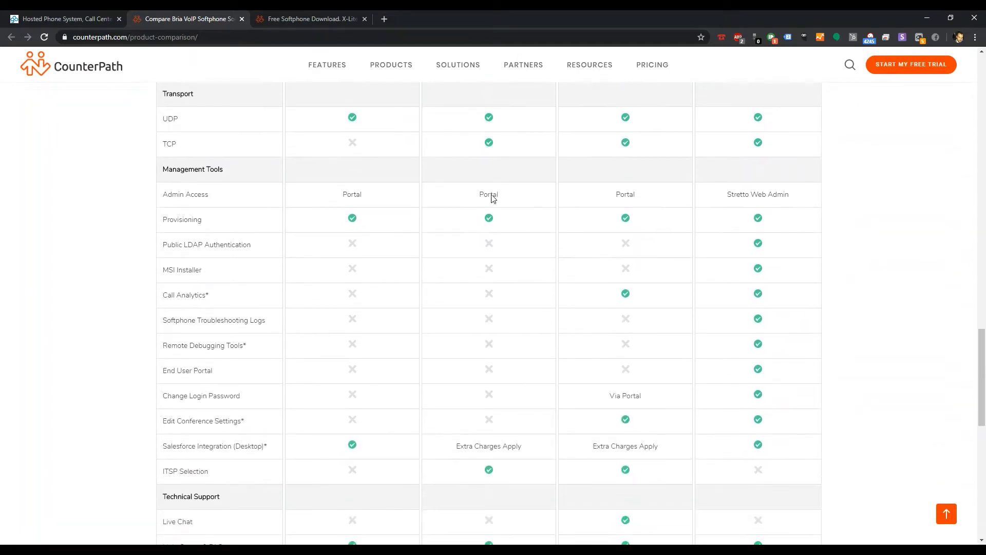
pyautogui.scroll(-3, 550, 187)
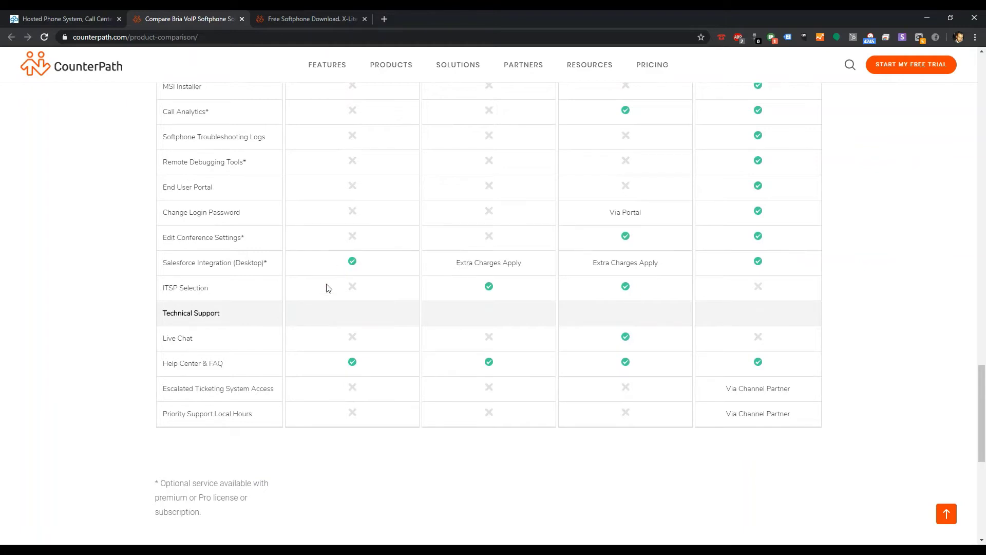
pyautogui.moveTo(161, 482); pyautogui.dragTo(276, 483)
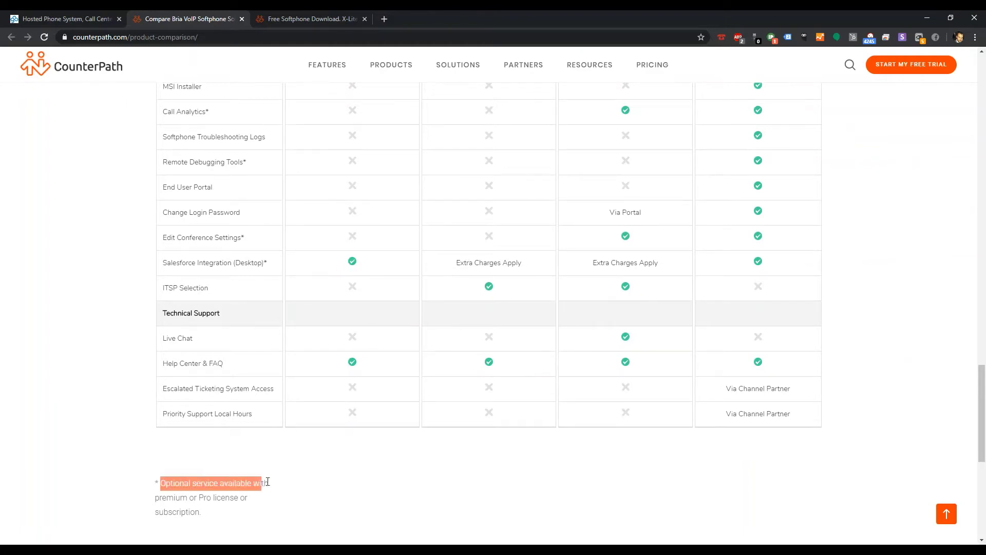
pyautogui.click(288, 479)
pyautogui.moveTo(456, 268); pyautogui.dragTo(683, 262)
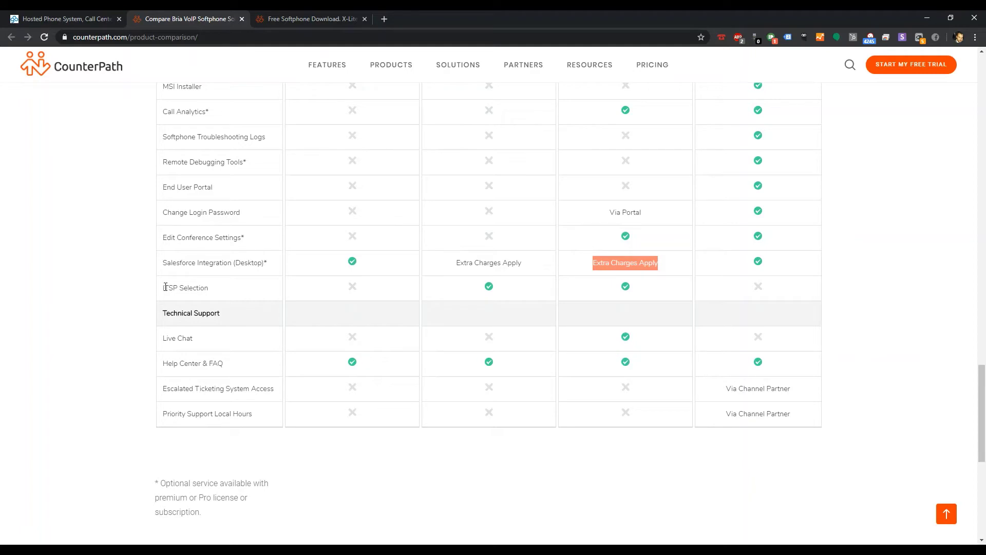
pyautogui.moveTo(165, 288)
pyautogui.mouseDown()
pyautogui.moveTo(220, 289)
pyautogui.moveTo(164, 288)
pyautogui.mouseUp()
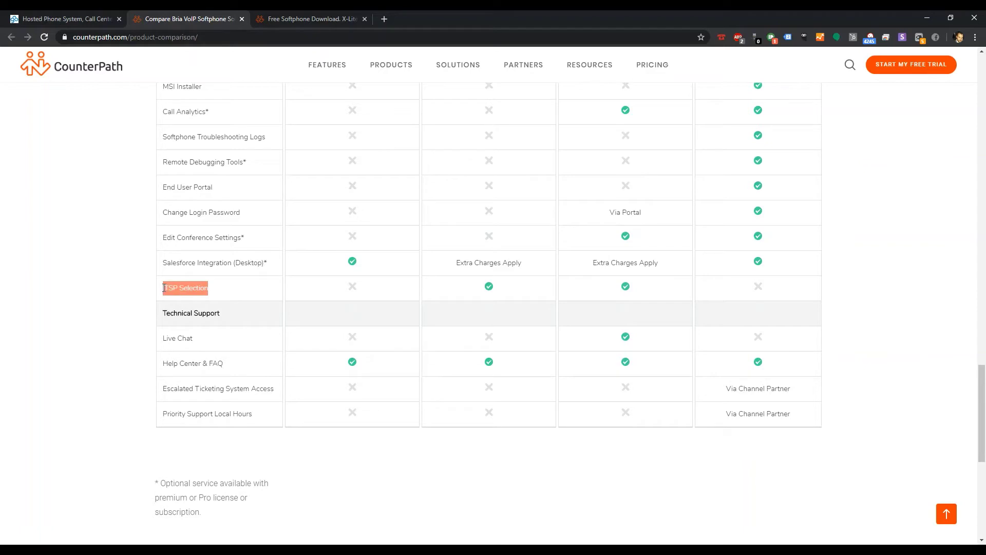
pyautogui.tripleClick(192, 287)
pyautogui.click(206, 286)
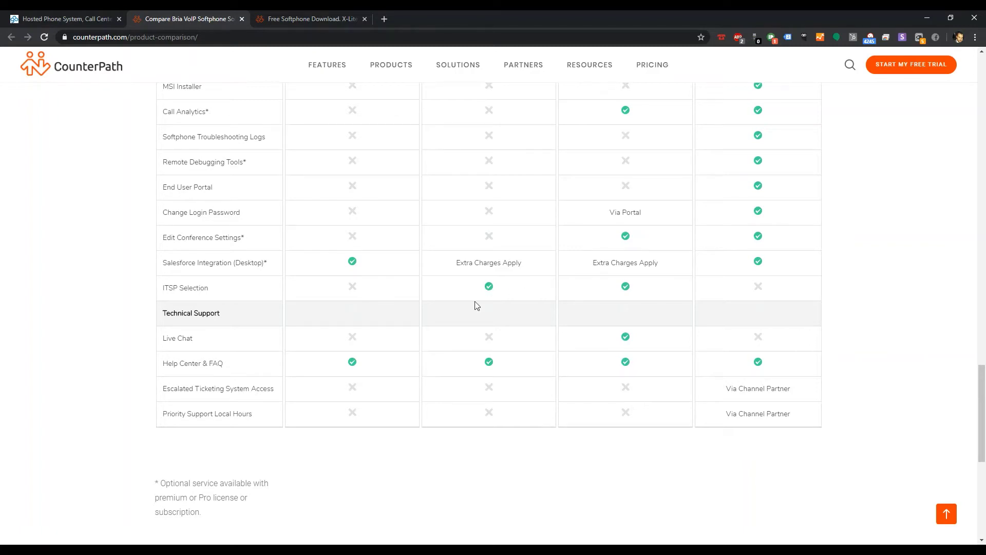
# From the Bria comparison page, start the free download signup and go to plan selection
pyautogui.scroll(20, 484, 289)
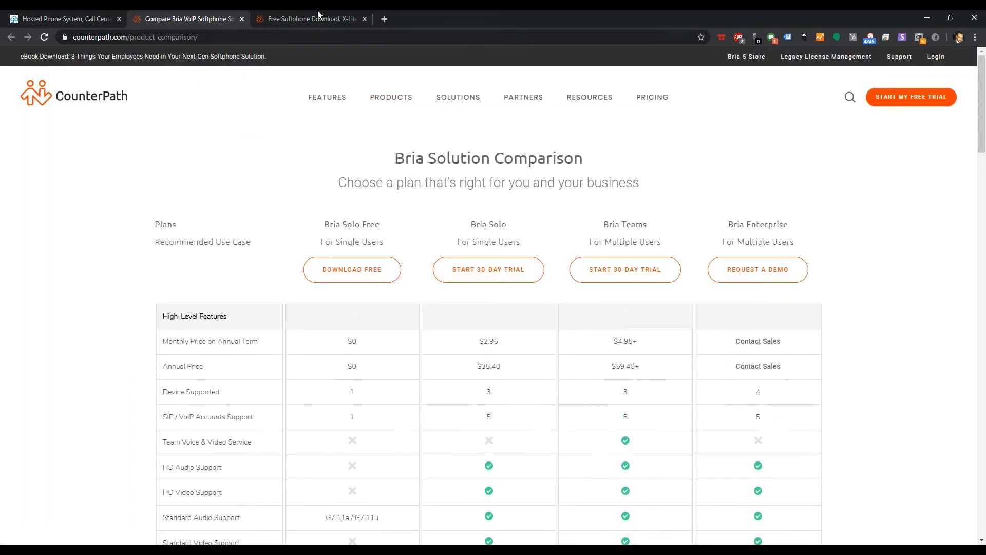
pyautogui.click(288, 18)
pyautogui.click(190, 17)
pyautogui.click(368, 275)
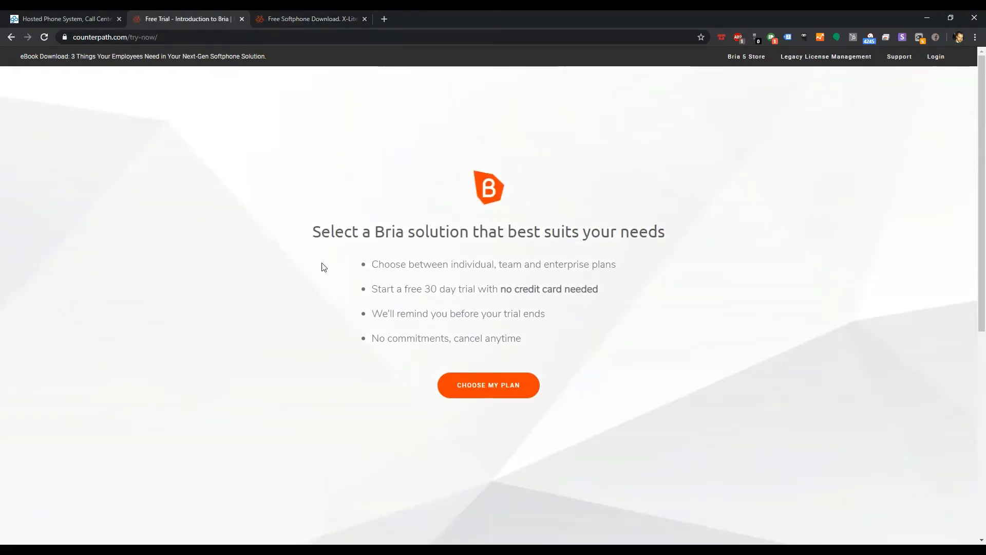
pyautogui.click(517, 386)
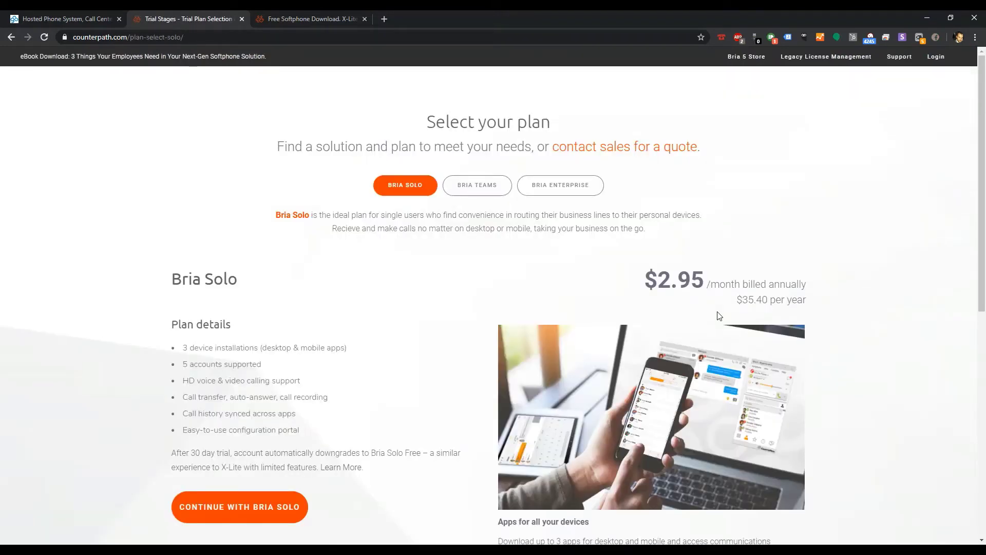
# Highlight the $2.95 monthly Bria Solo price, then continue with the Bria Solo plan
pyautogui.moveTo(648, 280); pyautogui.dragTo(705, 280)
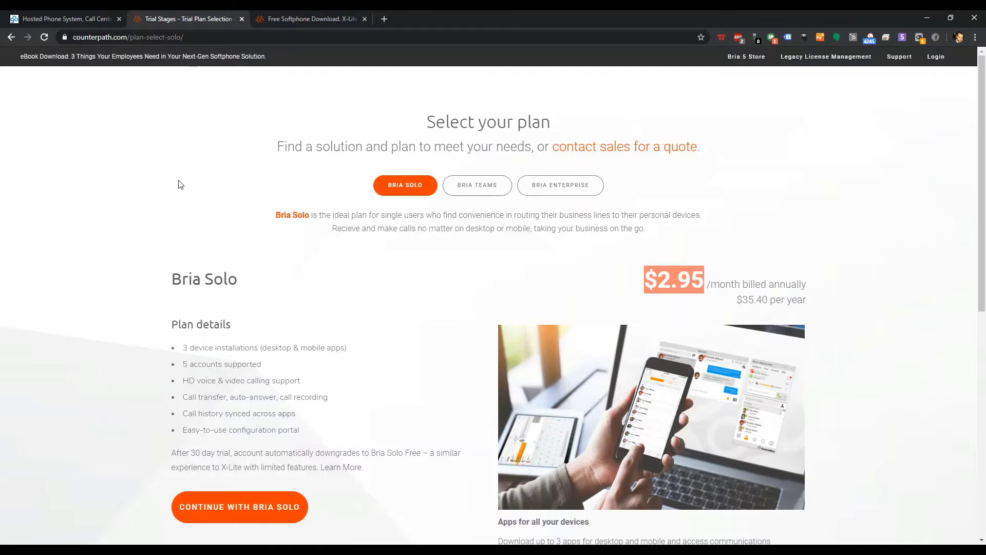
pyautogui.click(151, 223)
pyautogui.scroll(-1, 178, 189)
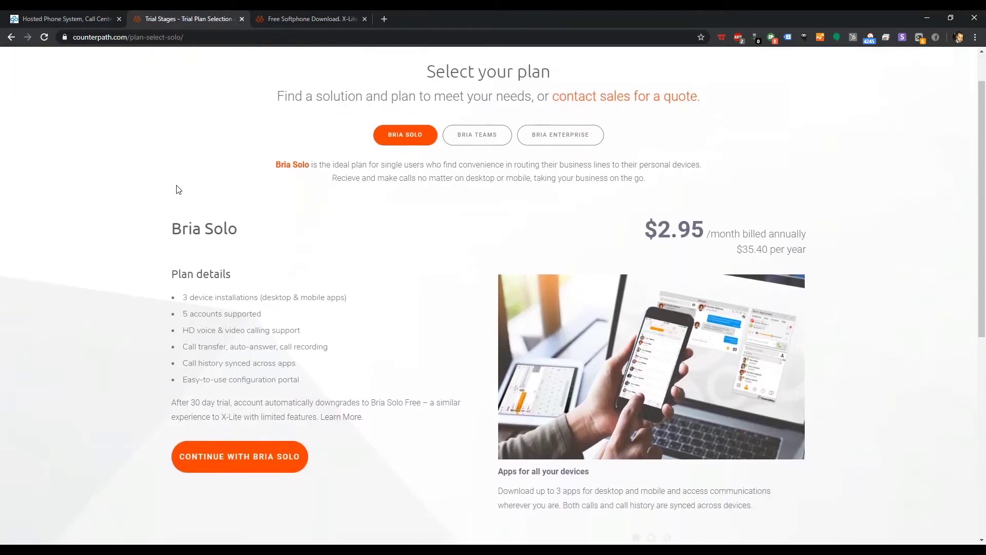
pyautogui.scroll(-5, 178, 190)
pyautogui.scroll(4, 176, 190)
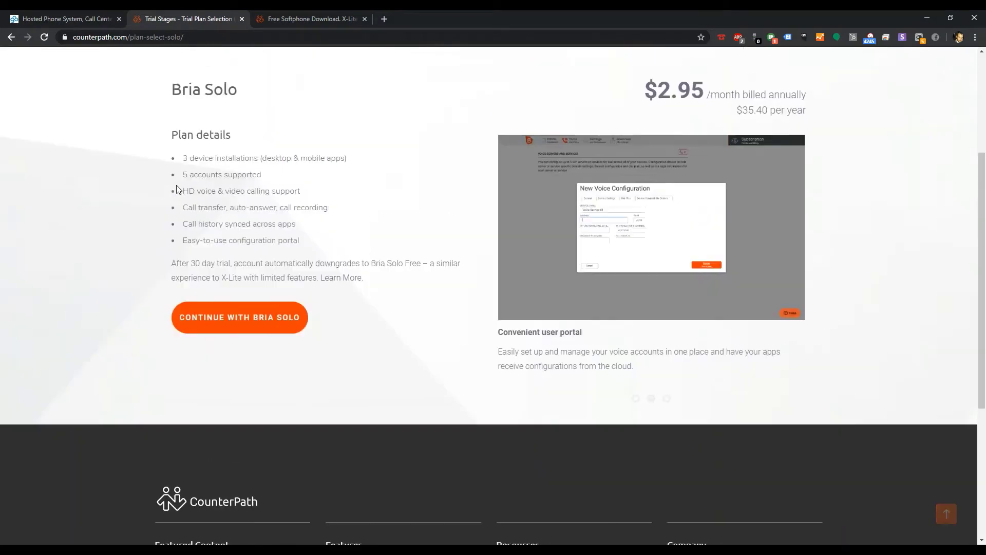
pyautogui.click(252, 399)
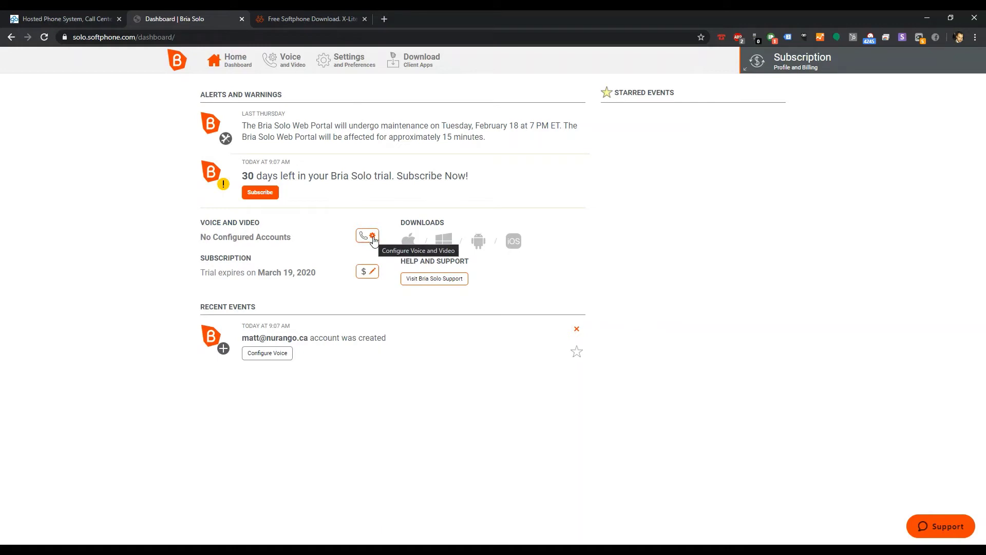
# Open Configure Voice and Video and add a new voice server
pyautogui.click(374, 239)
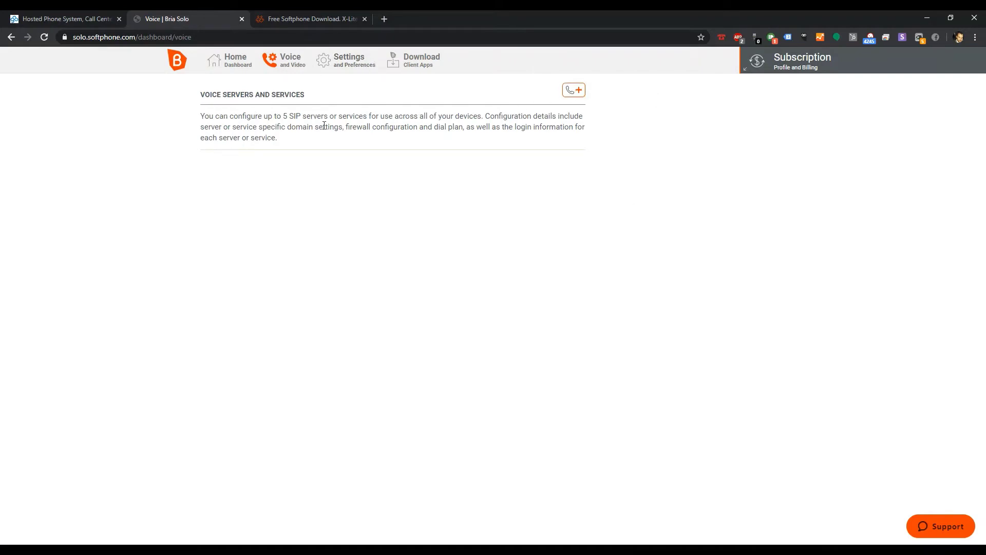
pyautogui.click(573, 90)
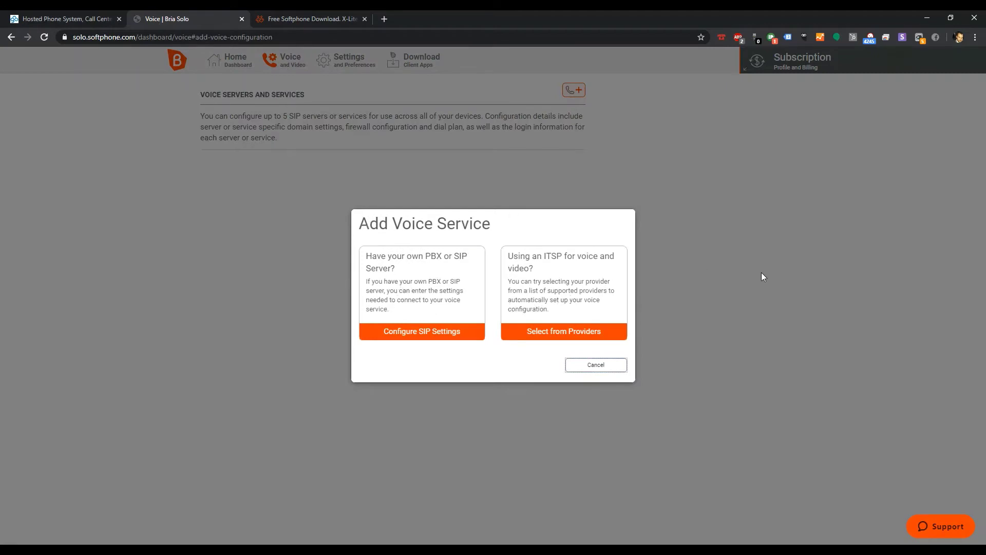
# Choose custom SIP settings, label the service 'nurango' and set domain nurango.nurango.io
pyautogui.click(388, 270)
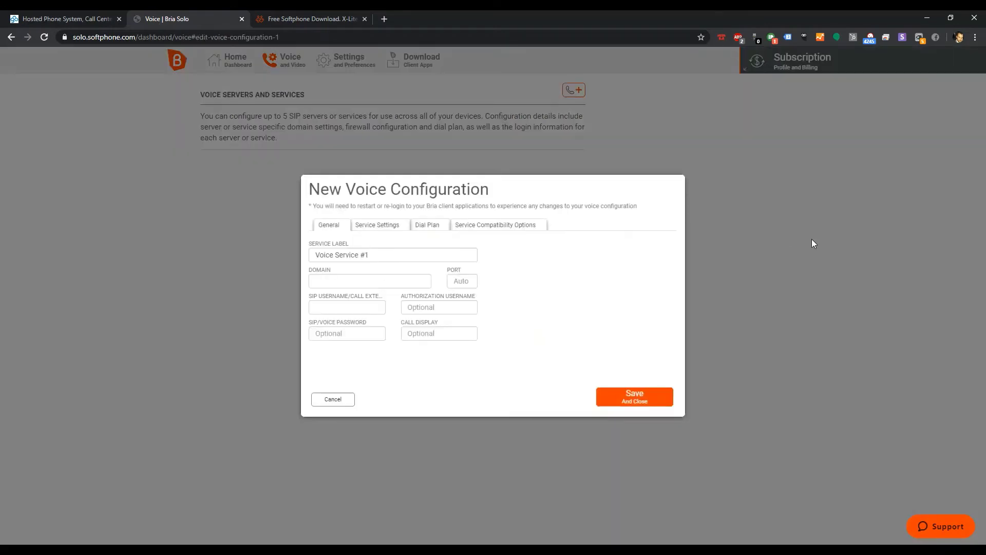
pyautogui.tripleClick(432, 255)
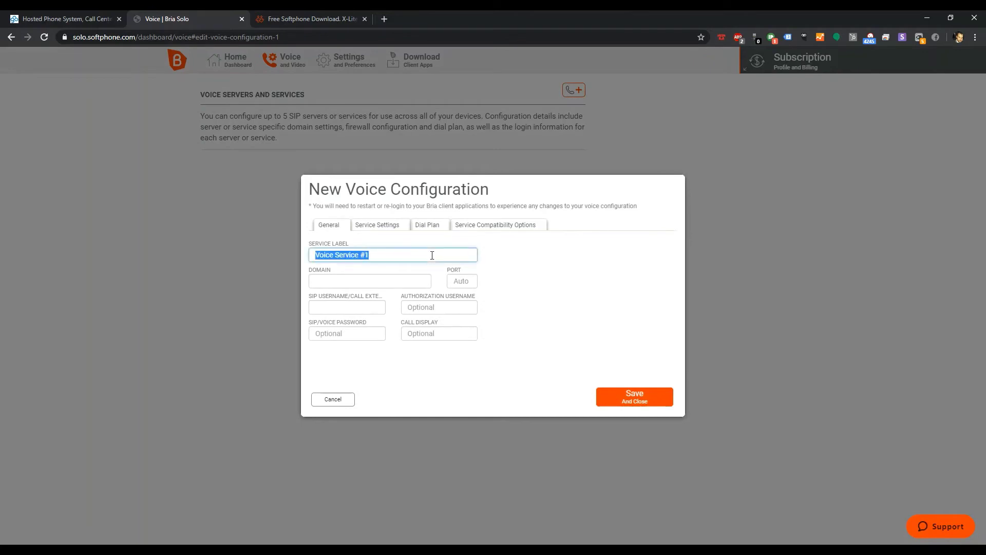
pyautogui.write('nurango')
pyautogui.click(398, 283)
pyautogui.click(352, 280)
pyautogui.click(352, 280)
pyautogui.write('nurango.nurango')
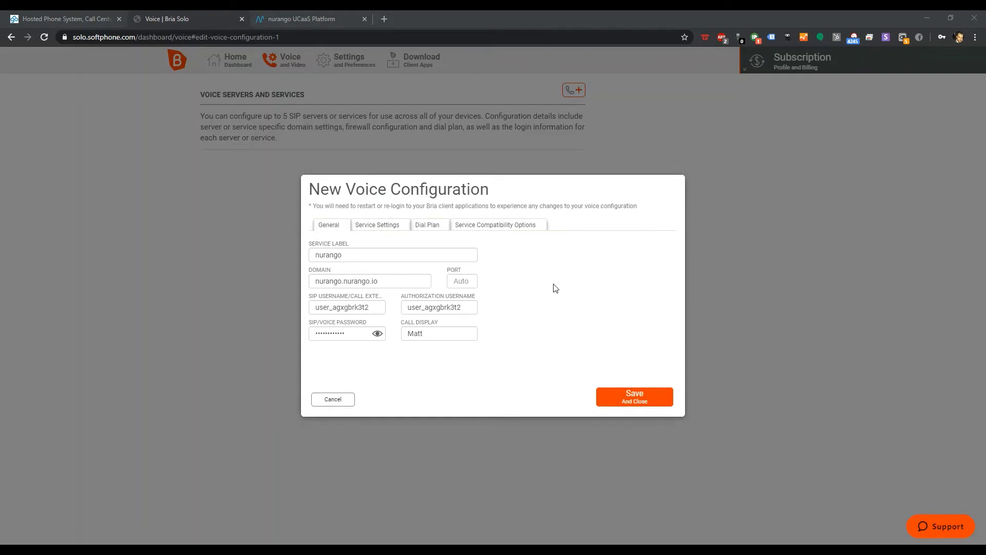
# Set SIP proxy hello.nurango.io with TLS transport and SRTP enabled
pyautogui.click(395, 227)
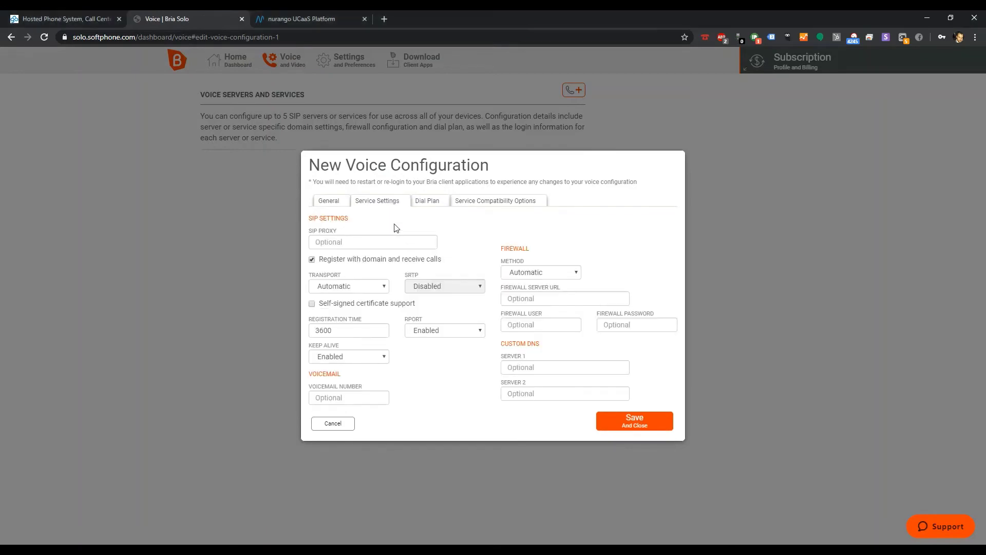
pyautogui.click(370, 236)
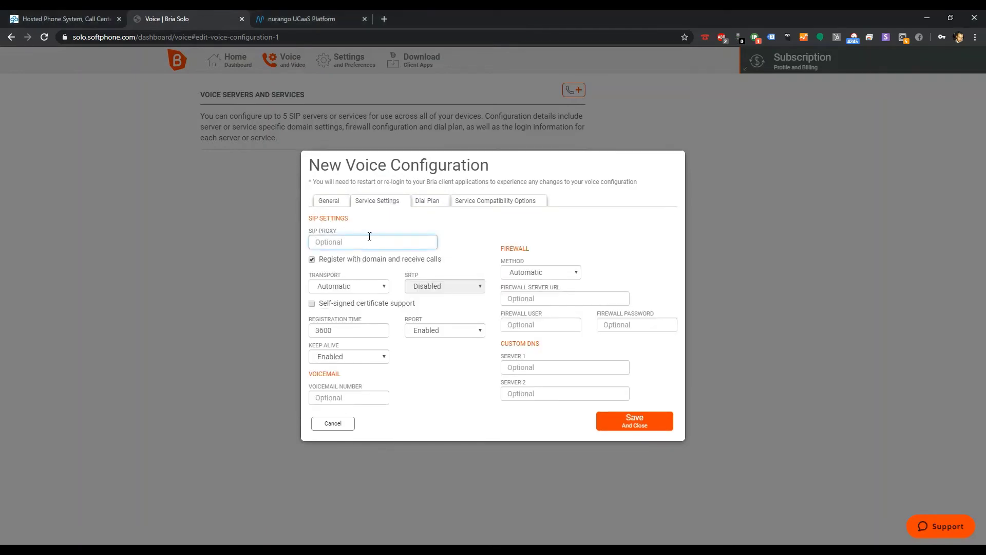
pyautogui.write('hello.nurango.io')
pyautogui.click(366, 286)
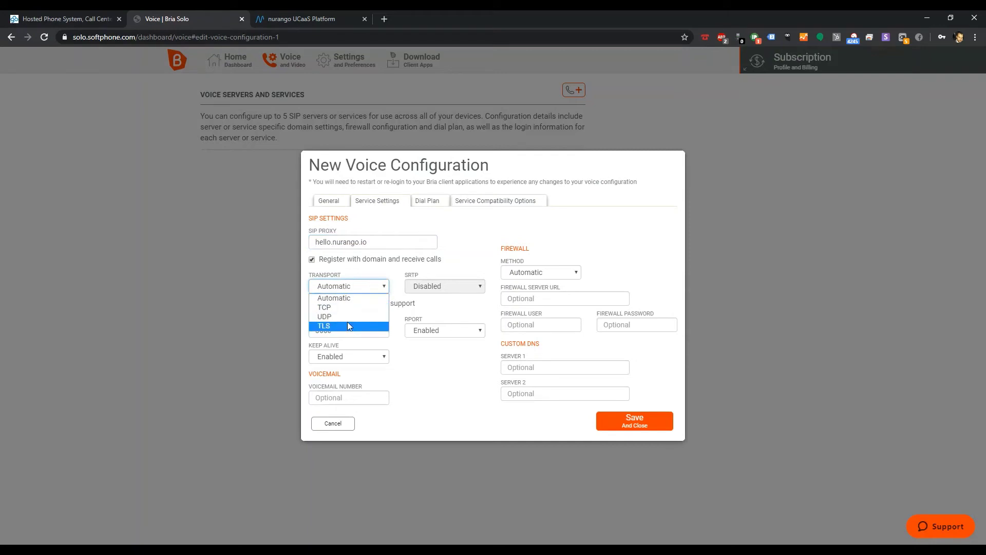
pyautogui.click(348, 317)
pyautogui.click(362, 288)
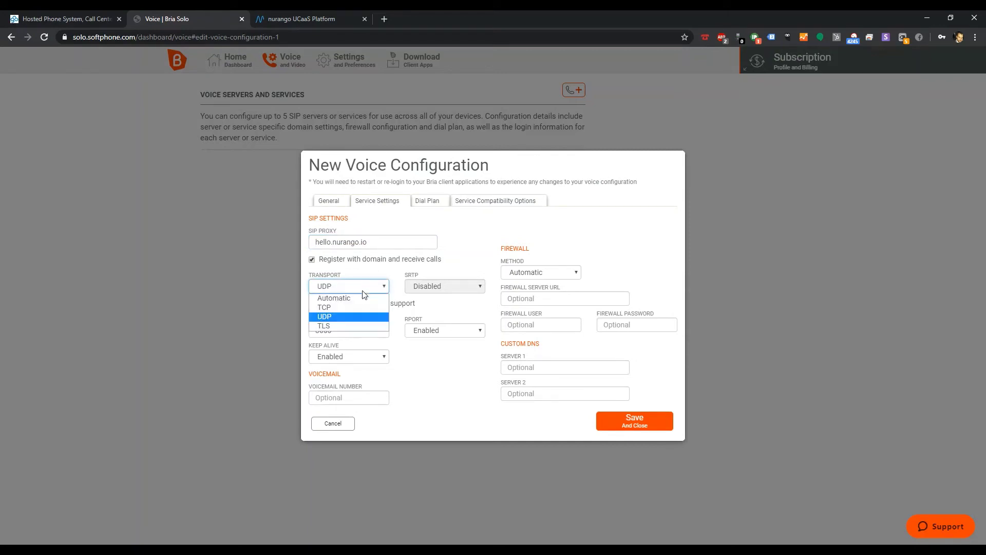
pyautogui.click(348, 326)
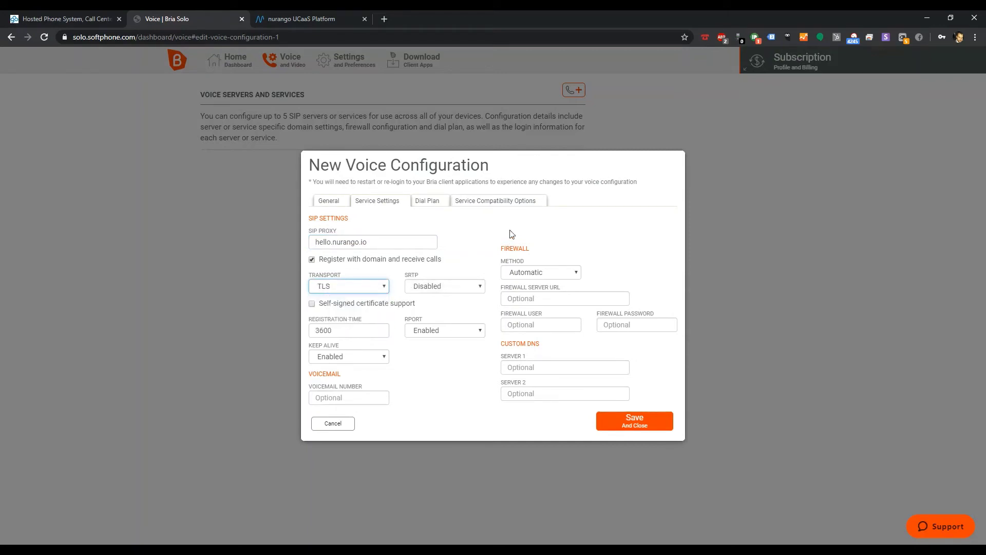
pyautogui.click(451, 286)
pyautogui.click(444, 303)
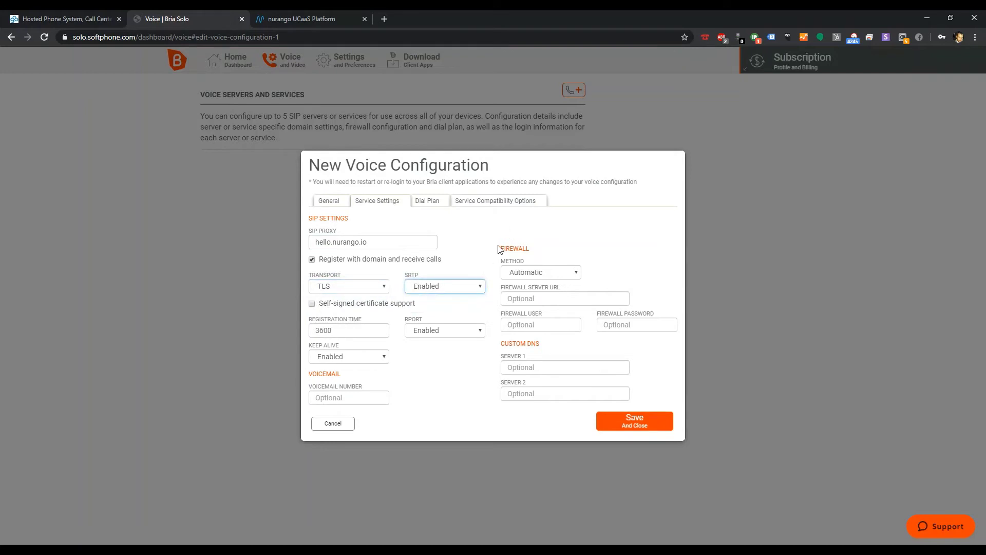
# Set voicemail to *98, keep firewall method Automatic, and add custom DNS server 1.1.1.1
pyautogui.click(359, 393)
pyautogui.write('*')
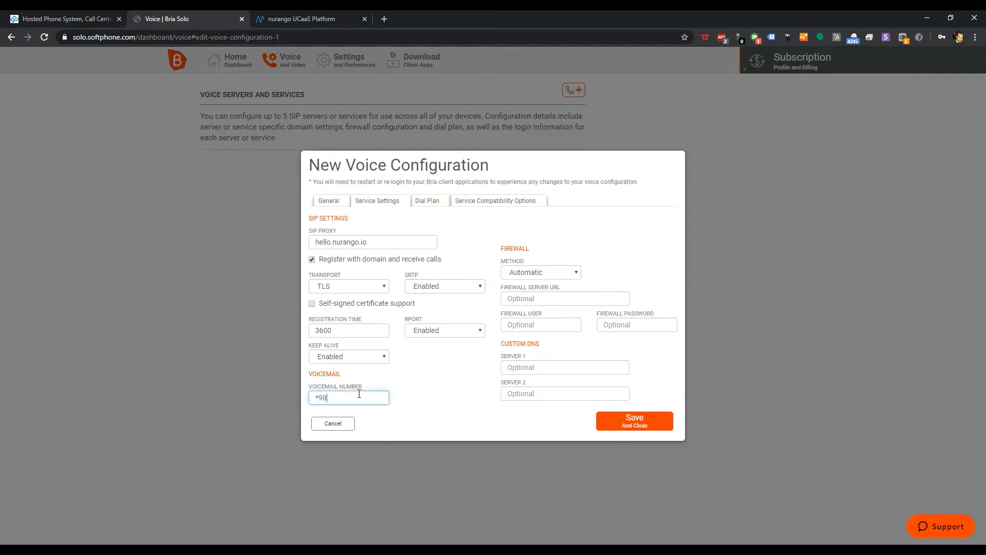
pyautogui.click(563, 272)
pyautogui.click(565, 276)
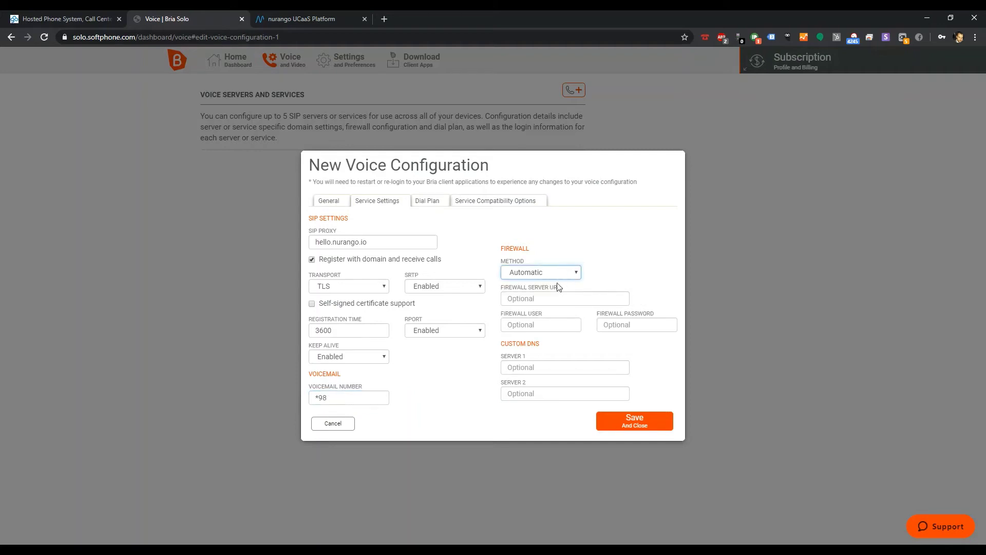
pyautogui.click(559, 368)
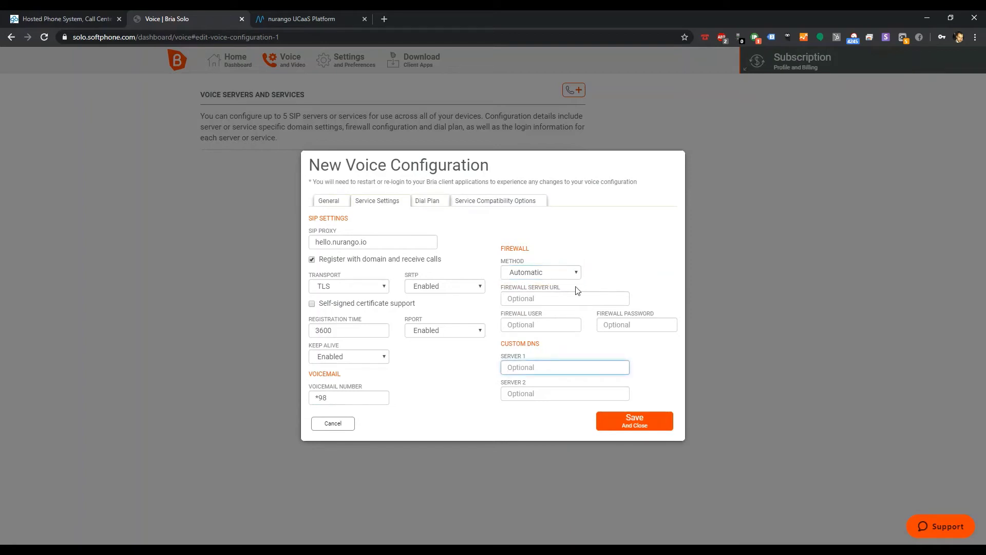
pyautogui.write('1.1.1.1')
pyautogui.click(494, 383)
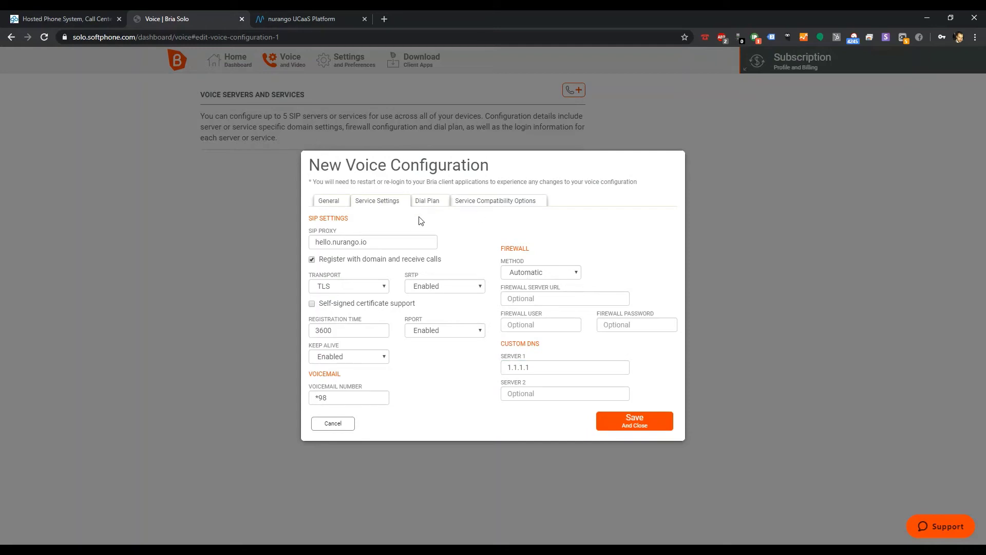
# Check the nurango device's advanced encryption settings in the other tab, then return
pyautogui.click(335, 21)
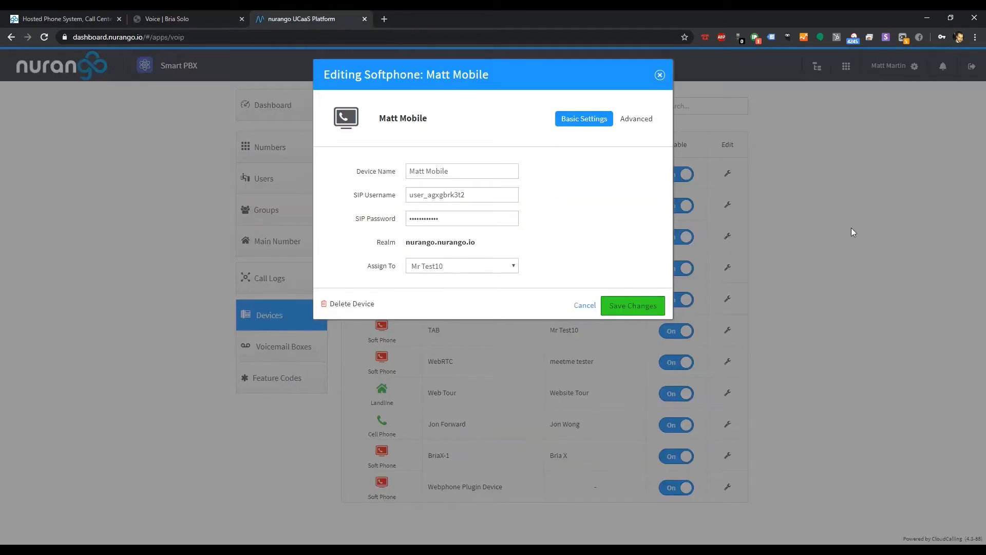
pyautogui.click(637, 119)
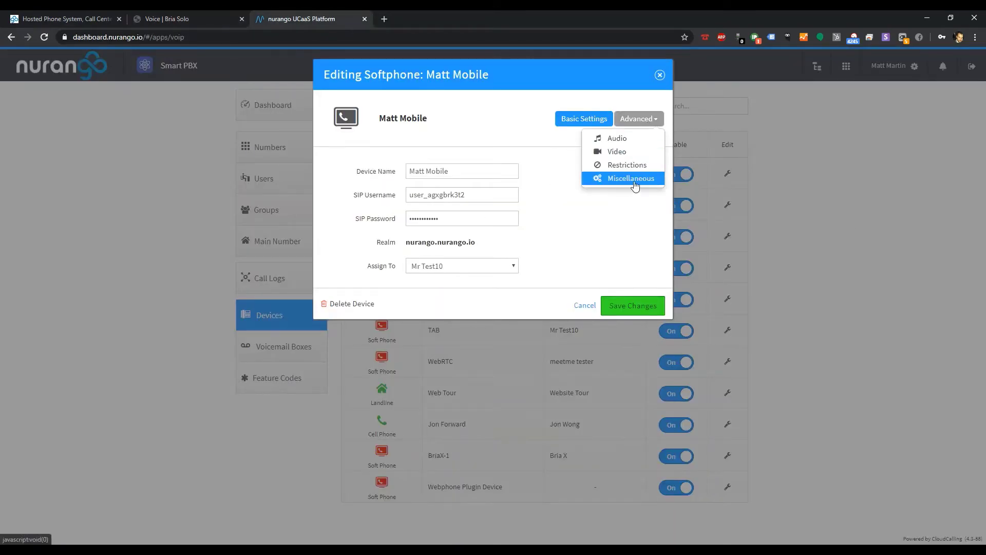
pyautogui.click(634, 180)
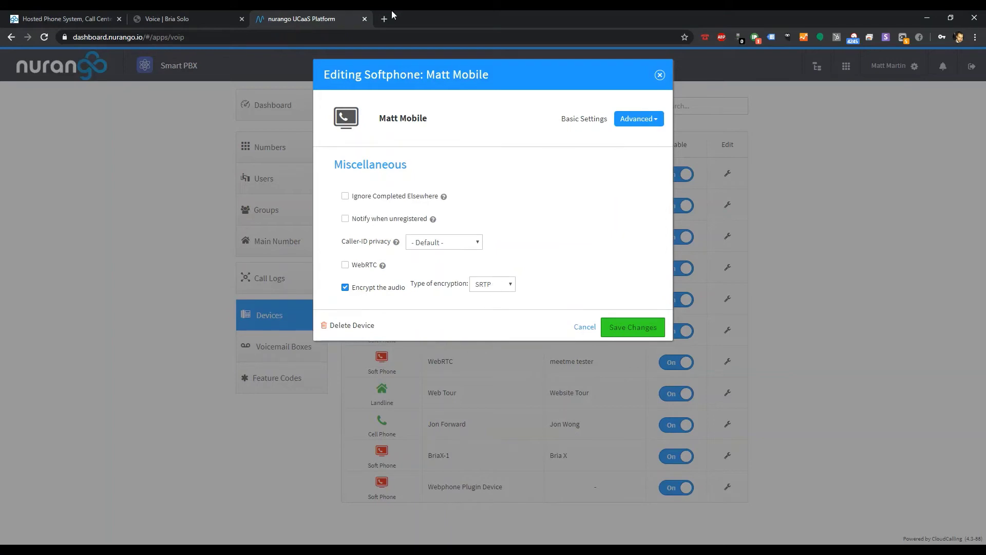
pyautogui.click(188, 19)
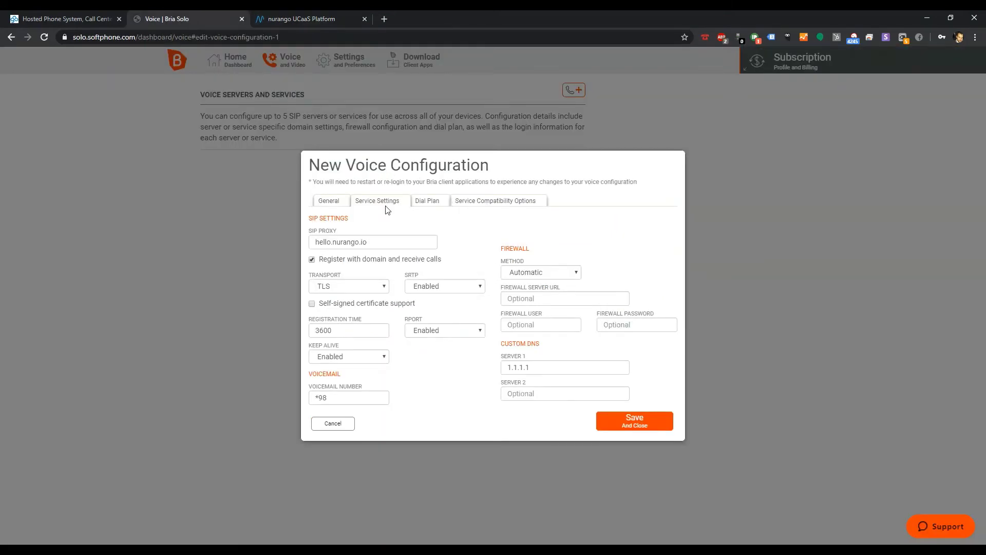
# In Service Compatibility Options, require a different SIP username and password per device
pyautogui.click(426, 203)
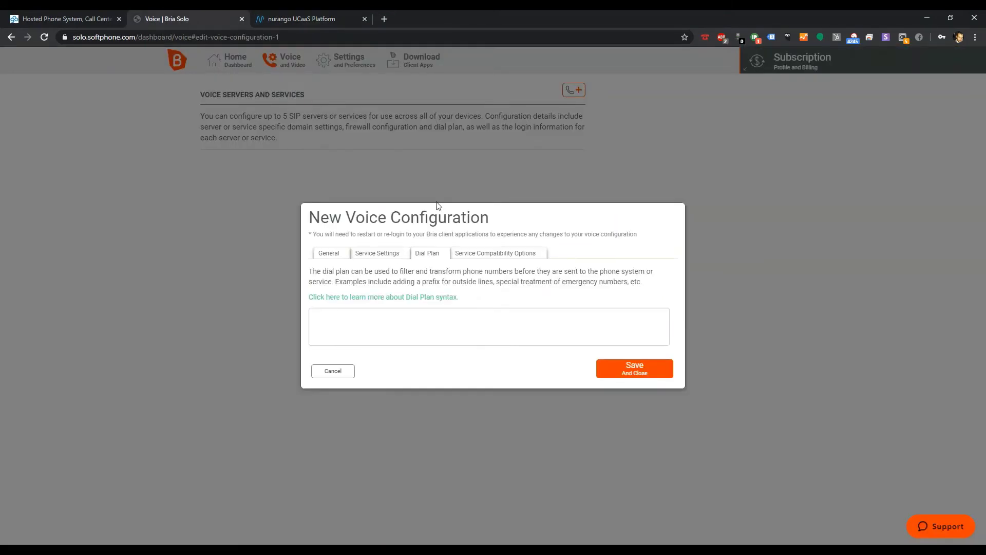
pyautogui.click(493, 255)
pyautogui.click(429, 246)
pyautogui.click(509, 255)
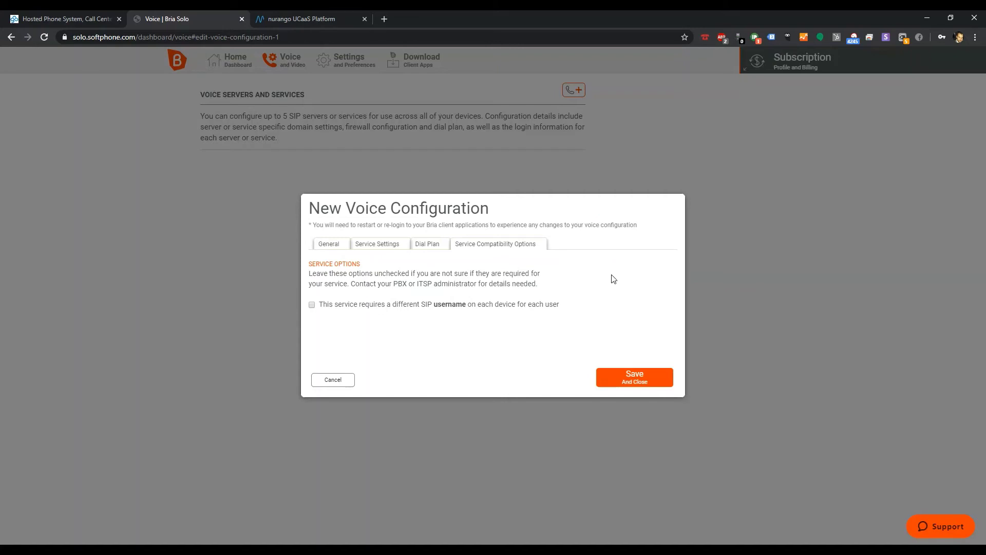
pyautogui.click(312, 305)
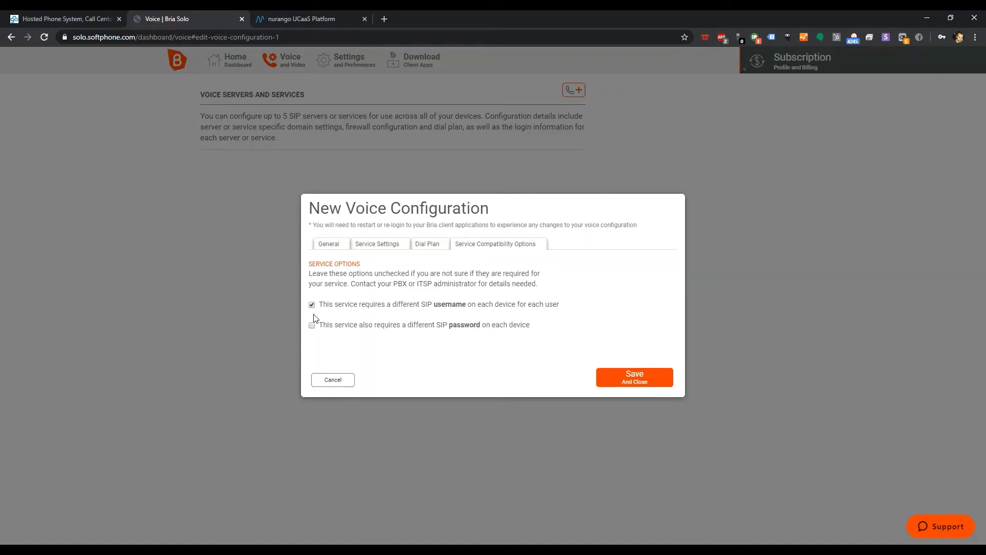
pyautogui.click(312, 325)
# Review the dial plan, proxy and general tabs, then save the nurango configuration
pyautogui.click(425, 245)
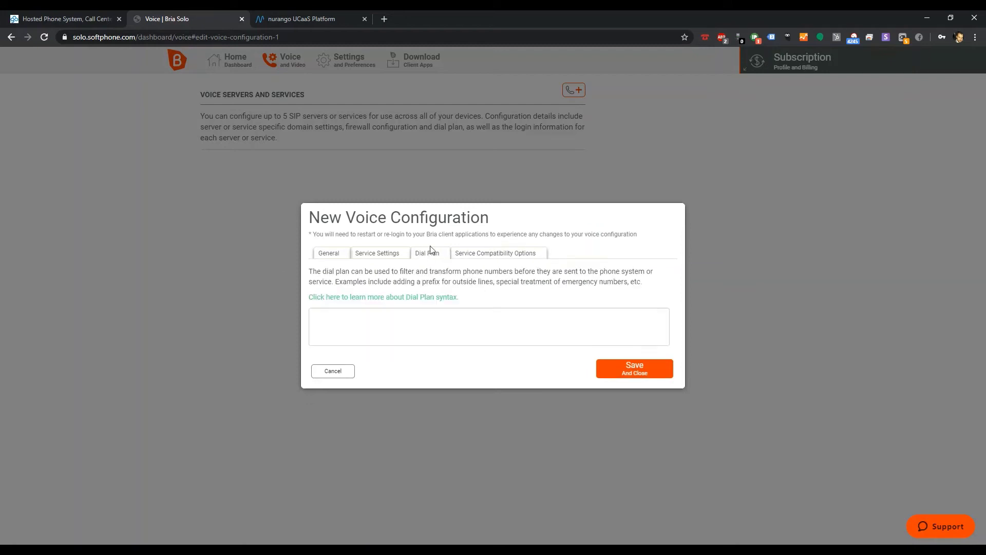
pyautogui.click(508, 254)
pyautogui.click(386, 253)
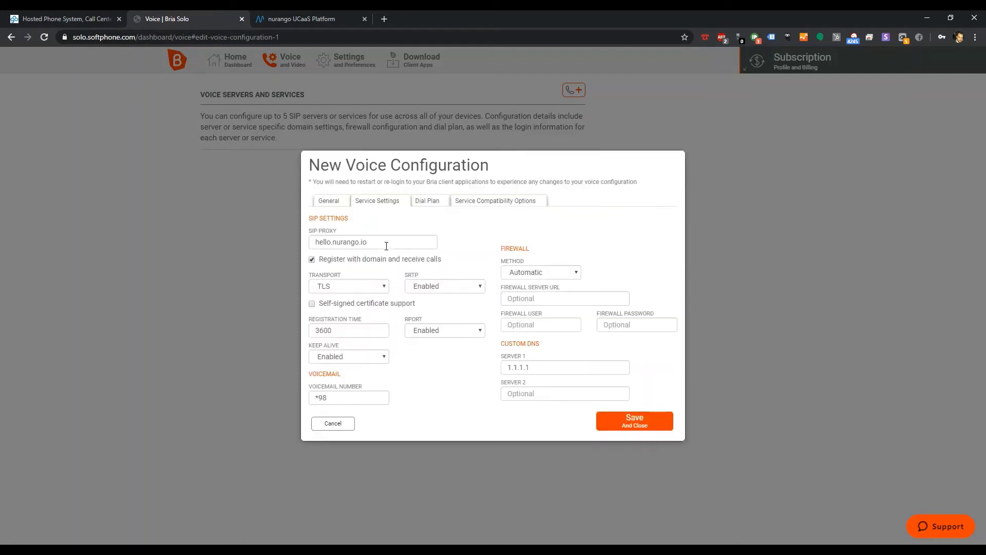
pyautogui.click(330, 204)
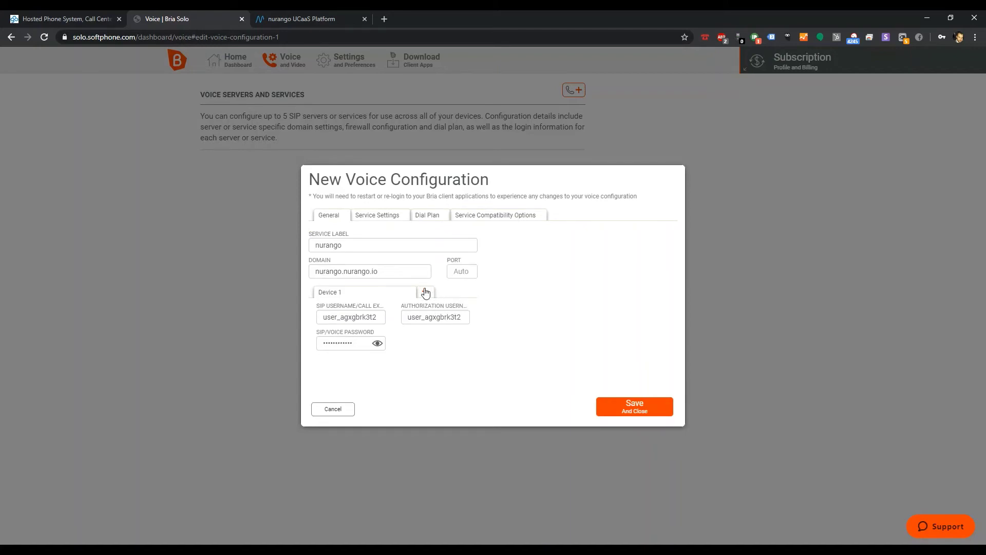
pyautogui.click(528, 217)
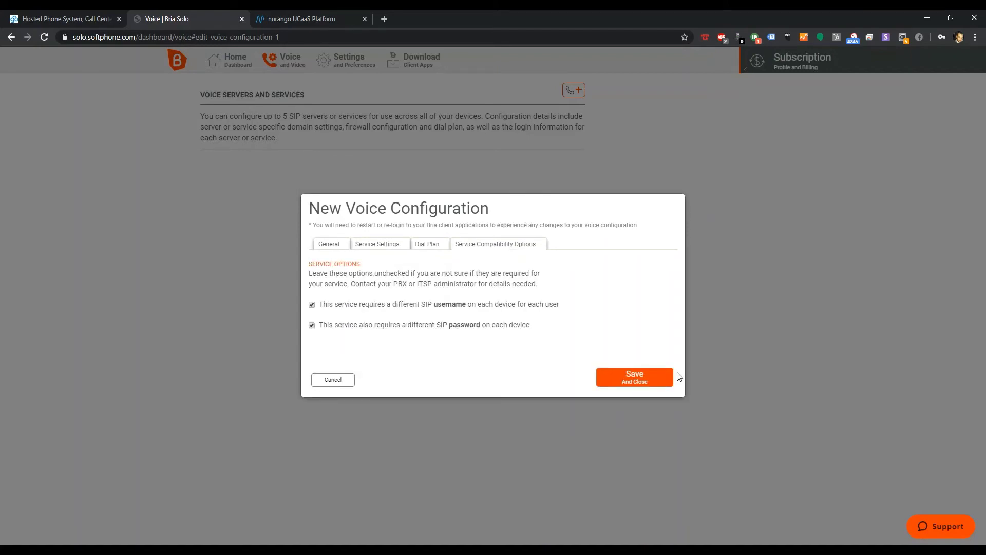
pyautogui.click(649, 382)
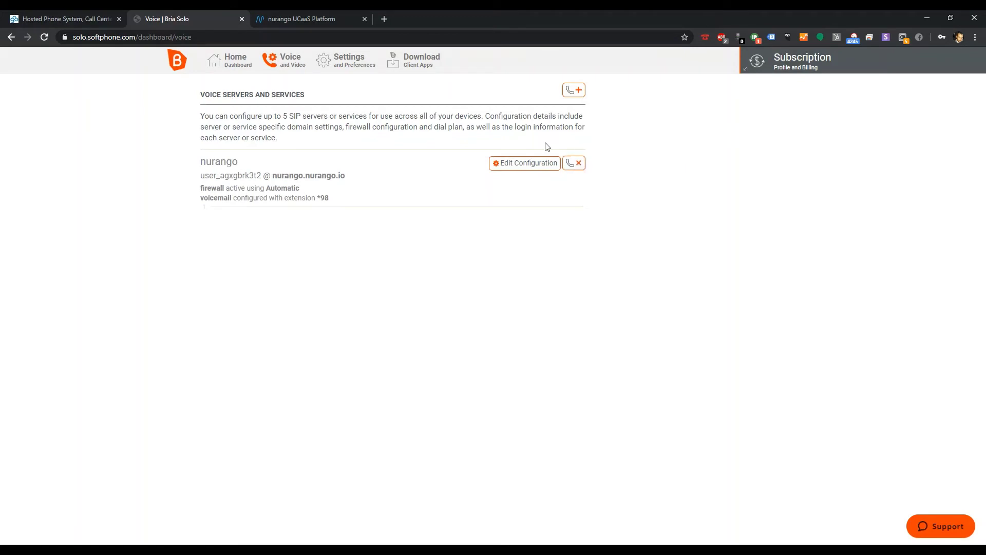
# In Settings and Preferences, keep DTMF delivery on Send via DTMF 2833
pyautogui.click(348, 67)
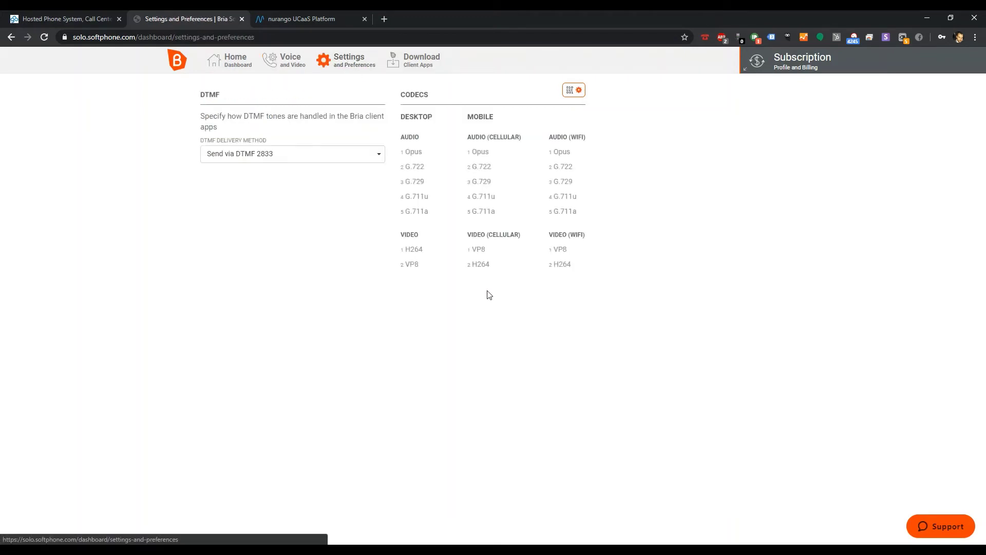
pyautogui.click(303, 156)
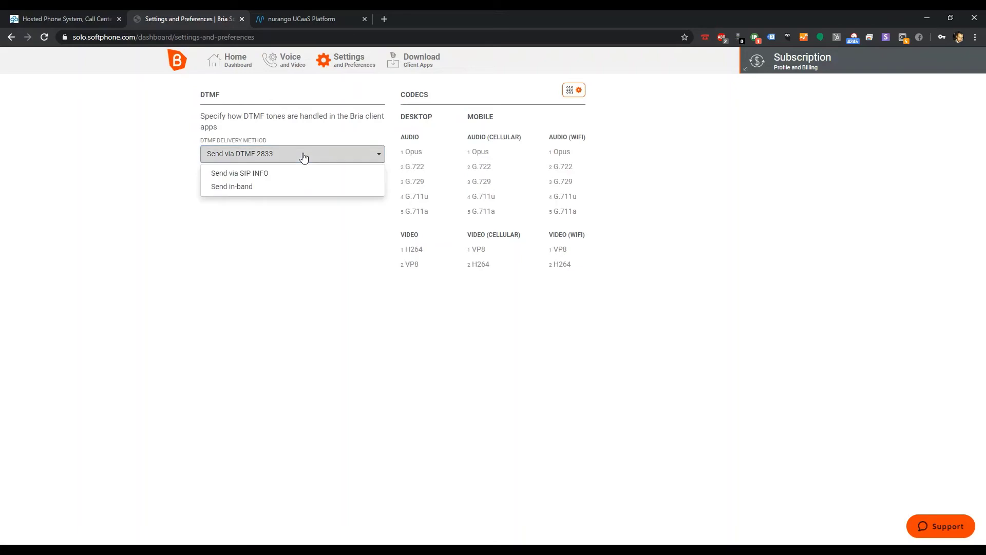
pyautogui.click(304, 156)
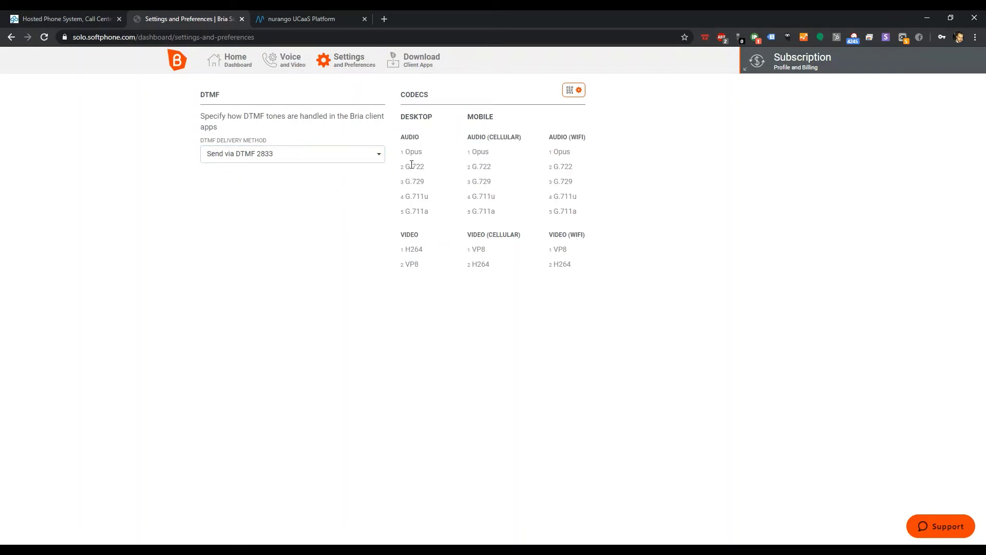
# Limit desktop codecs to G.722 and H264 by disabling VP8, Opus, G.729, G.711u and G.711a
pyautogui.click(571, 92)
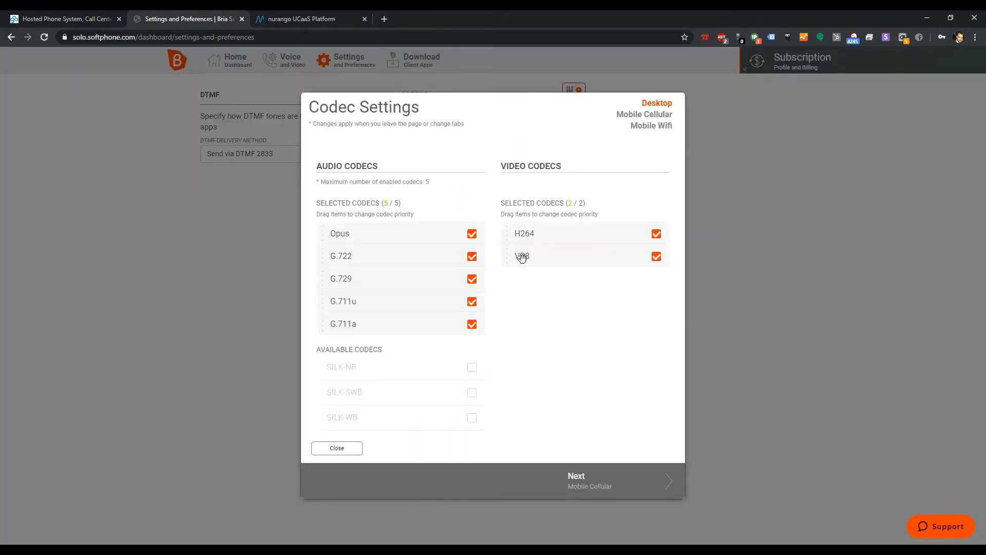
pyautogui.click(657, 257)
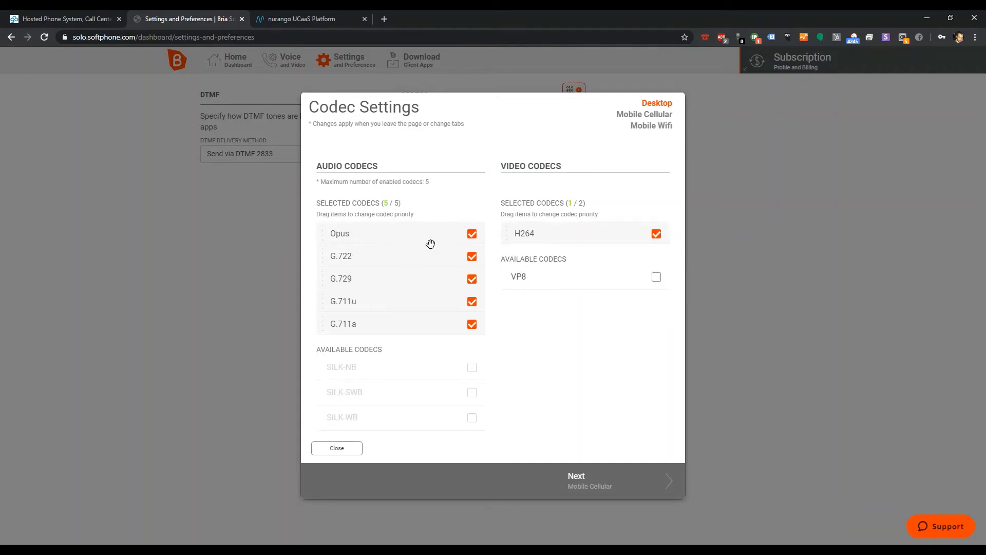
pyautogui.click(473, 235)
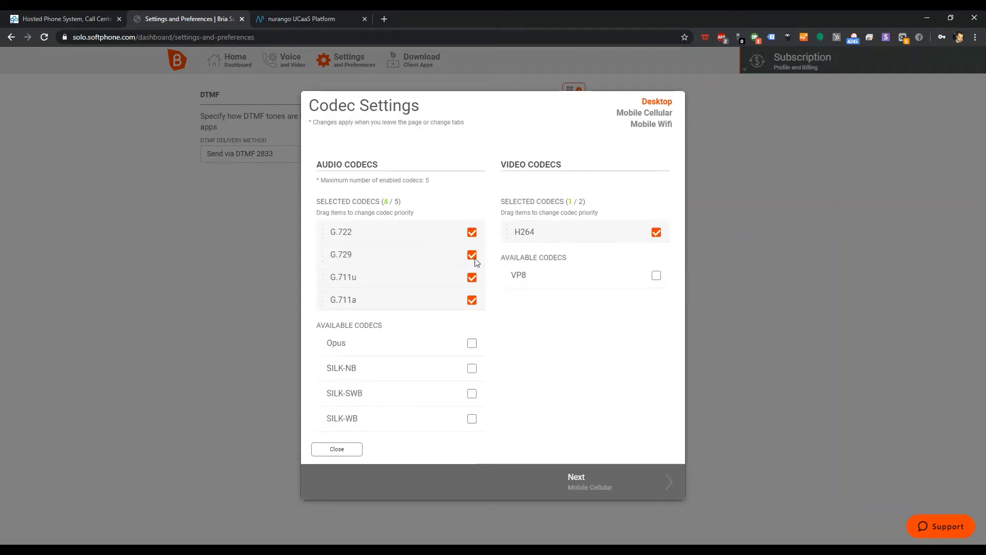
pyautogui.click(472, 256)
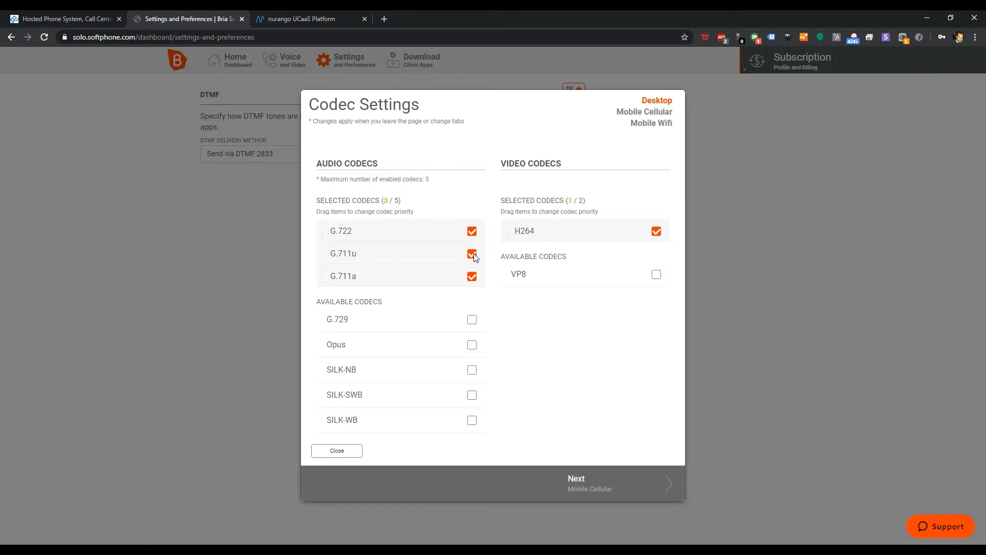
pyautogui.click(472, 255)
pyautogui.click(472, 253)
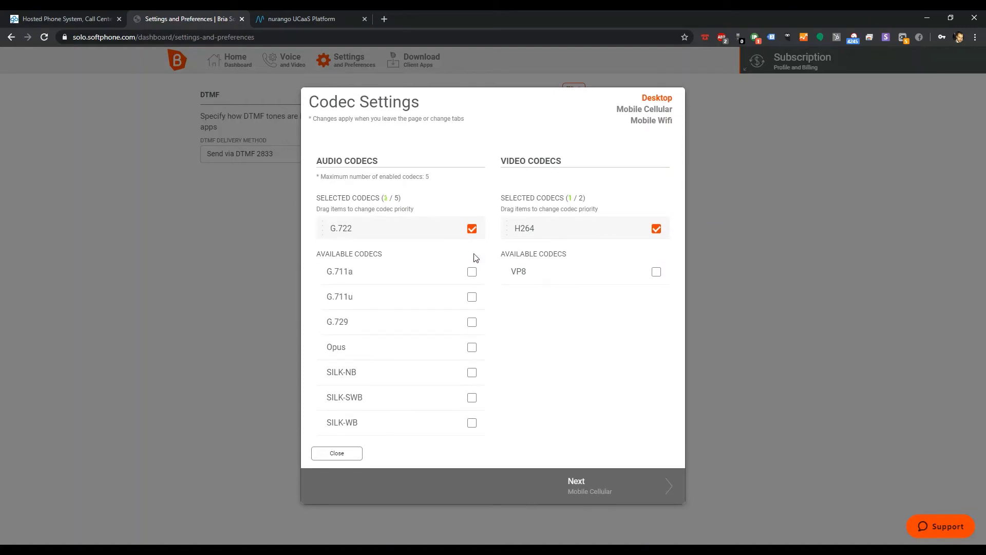
pyautogui.click(631, 495)
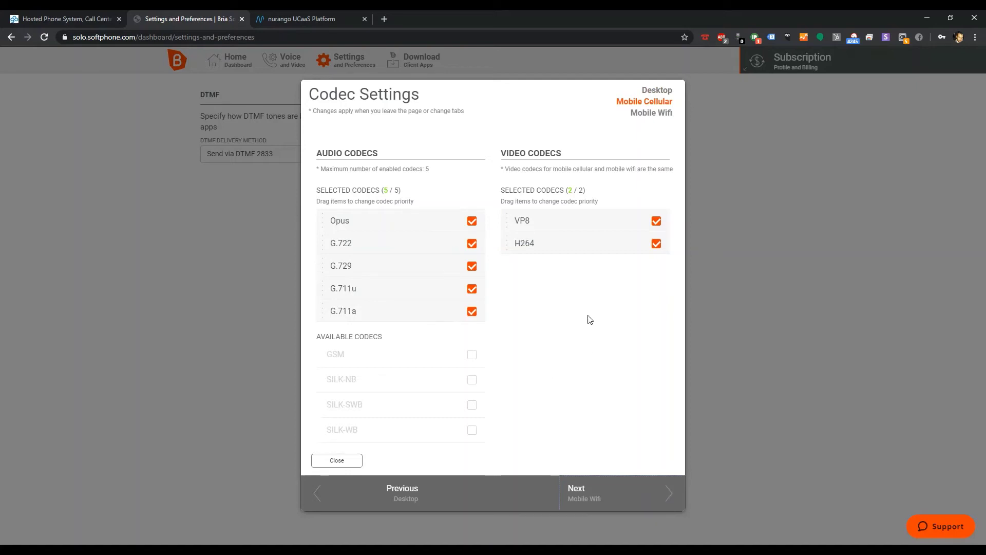
# Set Mobile Cellular codecs to G.711u then G.722 audio, with H264 as the only video codec
pyautogui.click(472, 311)
pyautogui.click(472, 289)
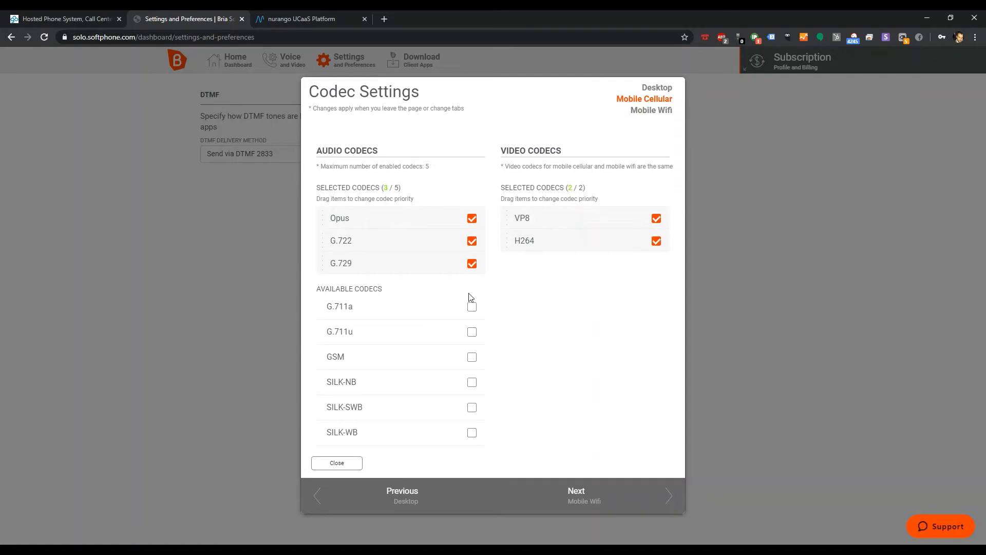
pyautogui.click(471, 332)
pyautogui.moveTo(352, 286); pyautogui.dragTo(354, 218)
pyautogui.moveTo(349, 261); pyautogui.dragTo(353, 232)
pyautogui.click(471, 267)
pyautogui.click(471, 264)
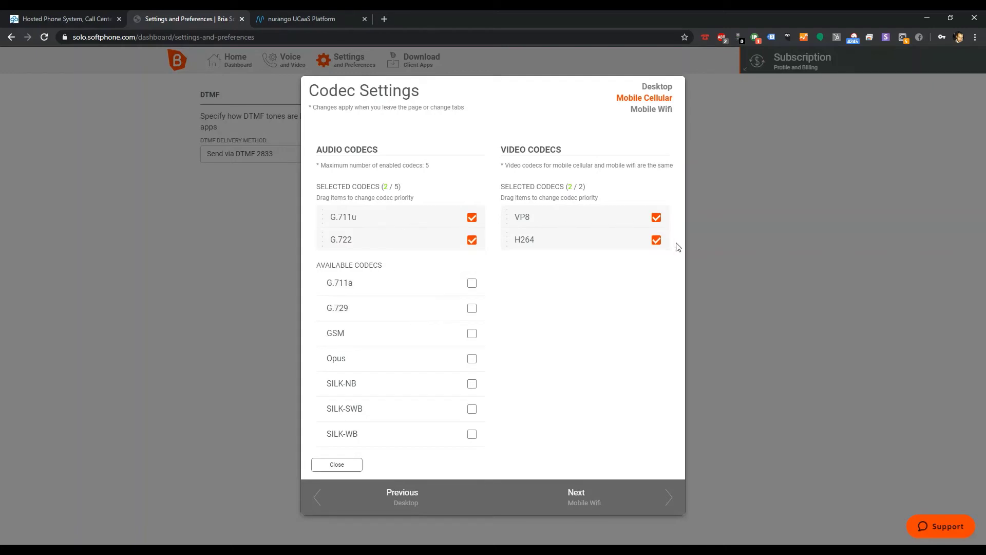
pyautogui.click(657, 219)
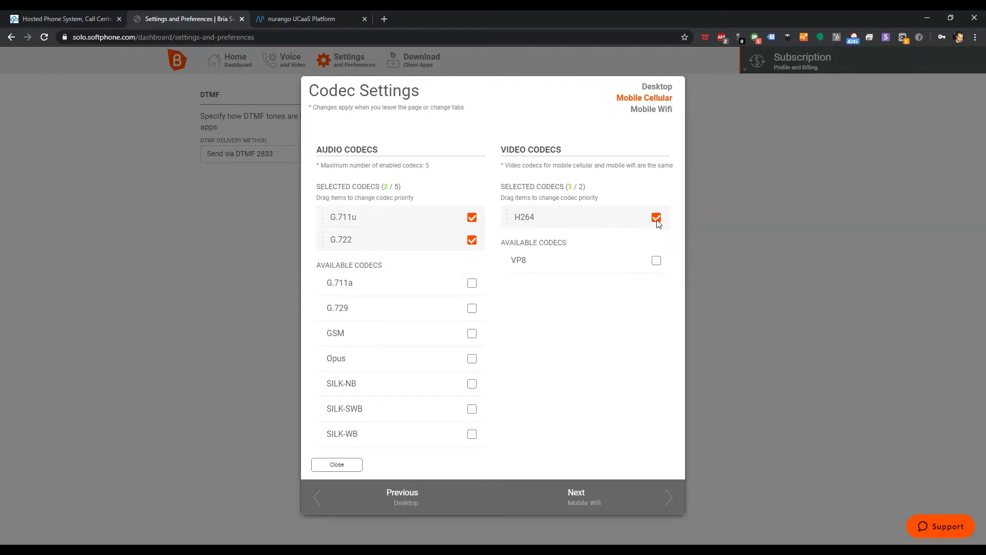
# Limit Mobile Wi-Fi audio to G.722 and G.711u by disabling Opus, G.711a and G.729, then apply
pyautogui.click(663, 494)
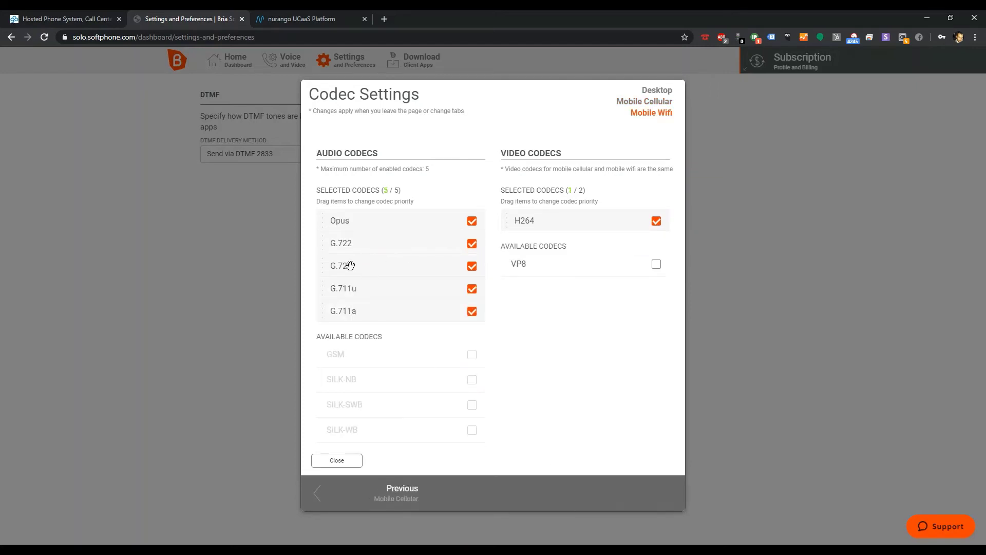
pyautogui.click(473, 221)
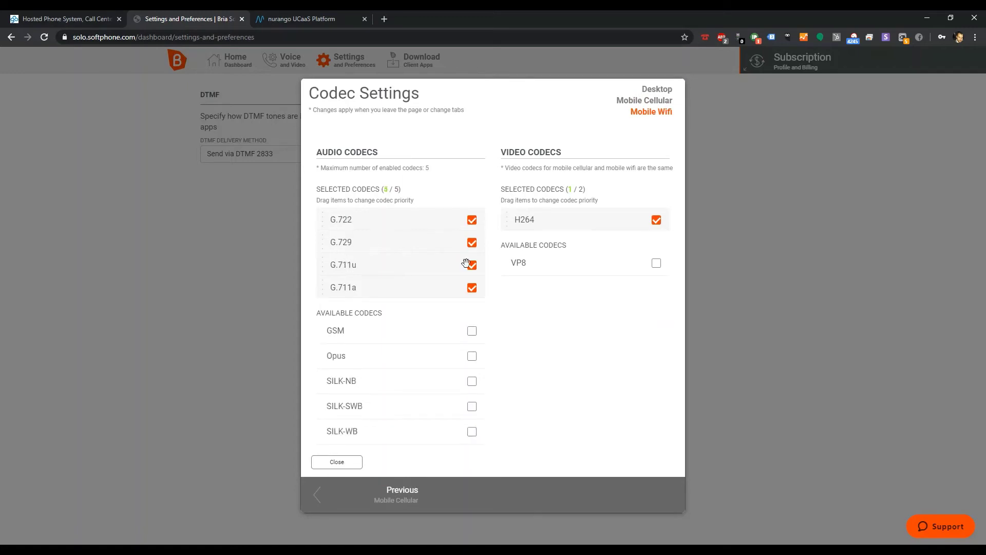
pyautogui.click(472, 288)
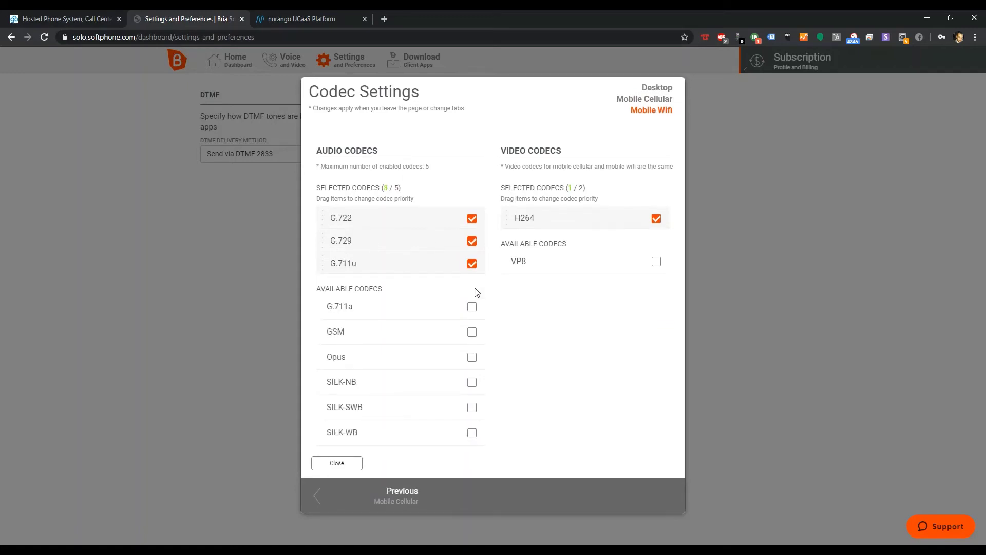
pyautogui.click(472, 241)
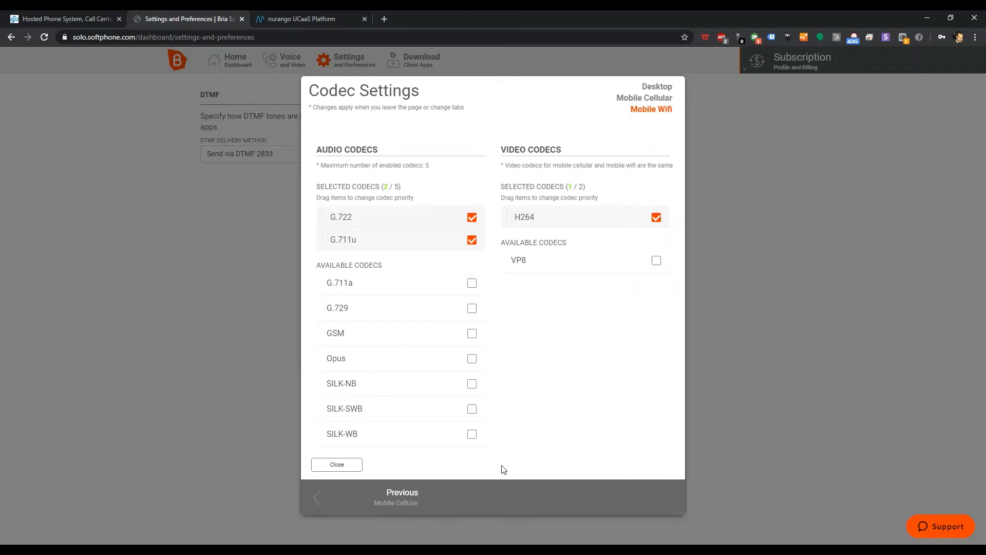
pyautogui.click(337, 464)
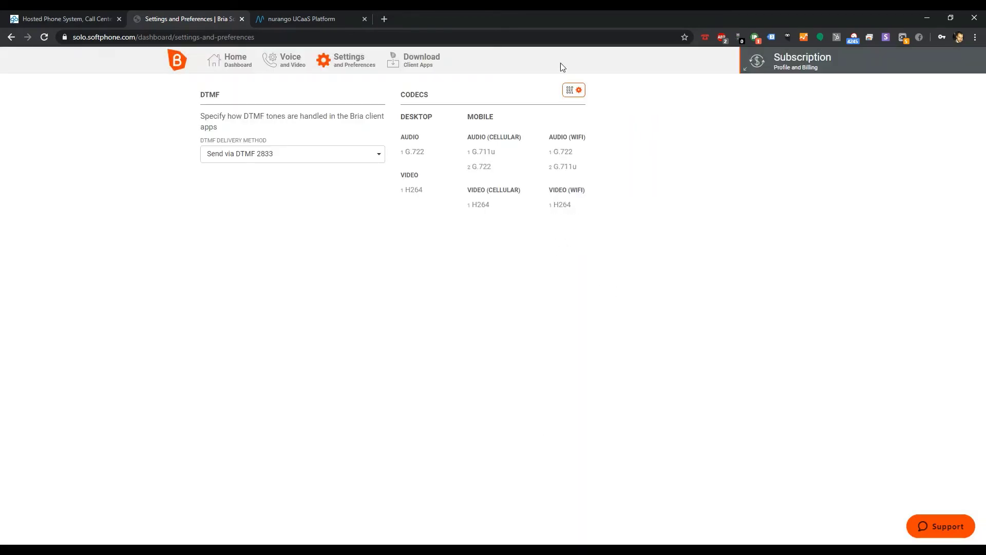
# Download the Bria Windows installer Bria_6.0.3_102644.exe into the Downloads folder
pyautogui.click(429, 65)
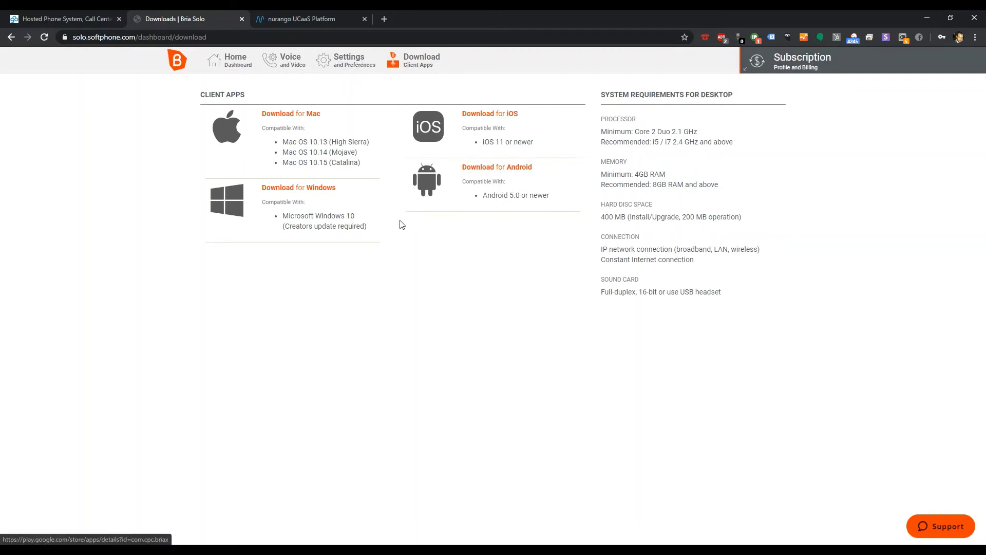
pyautogui.click(298, 187)
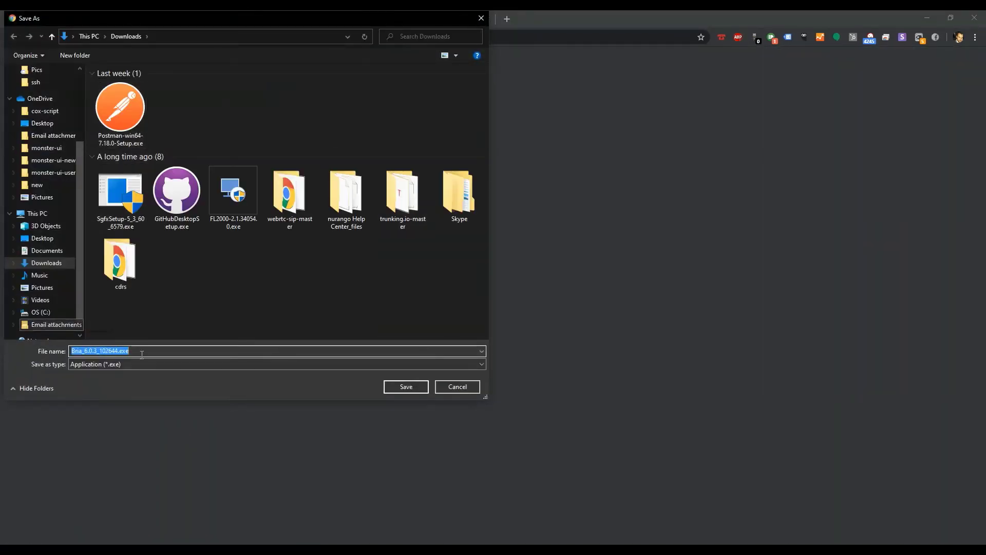
pyautogui.click(384, 387)
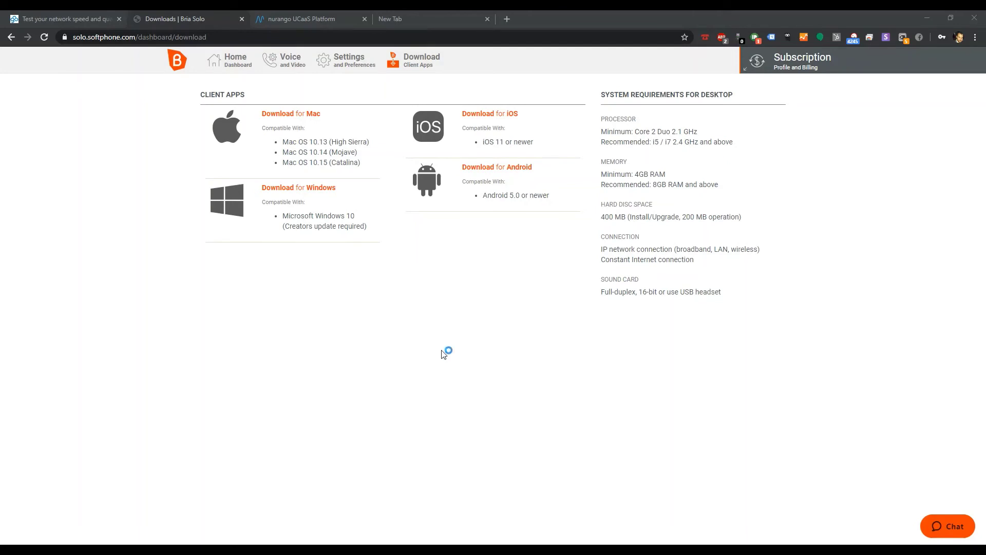
# Confirm the setup language, accept the Bria license agreement and keep the default install folder
pyautogui.click(504, 307)
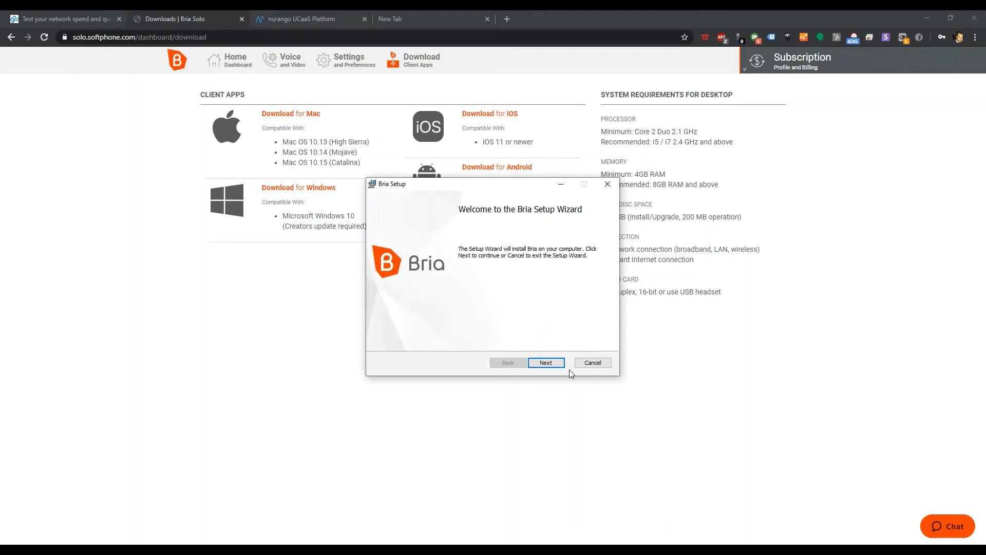
pyautogui.click(553, 366)
pyautogui.click(464, 341)
pyautogui.click(555, 364)
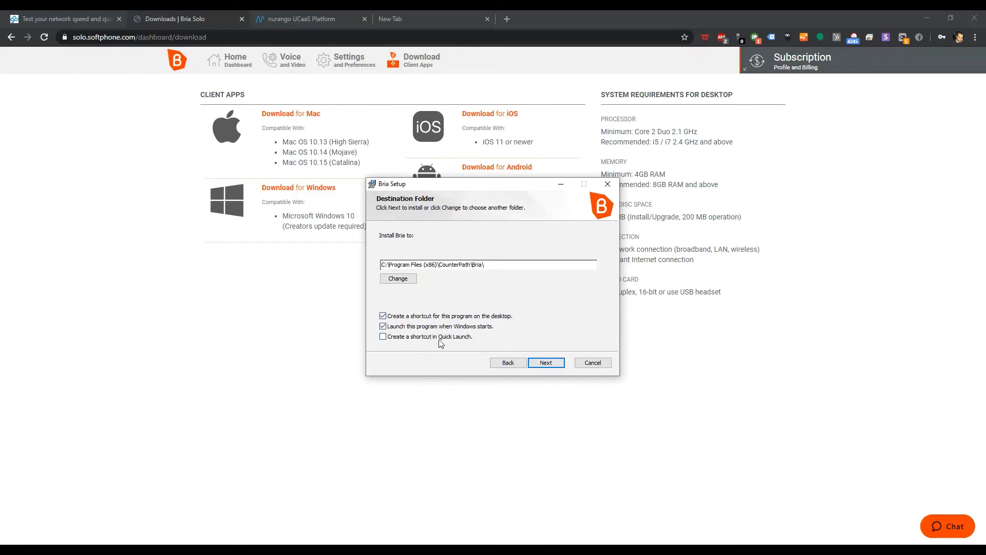
pyautogui.click(549, 363)
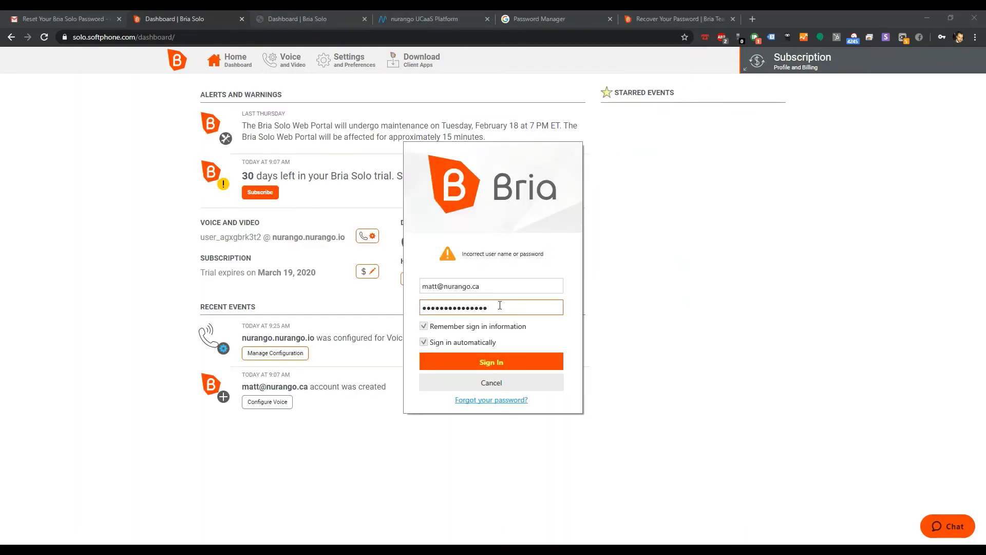
# Paste the corrected password, sign in, close the Password Manager tab and reposition the Bria window
pyautogui.doubleClick(500, 307)
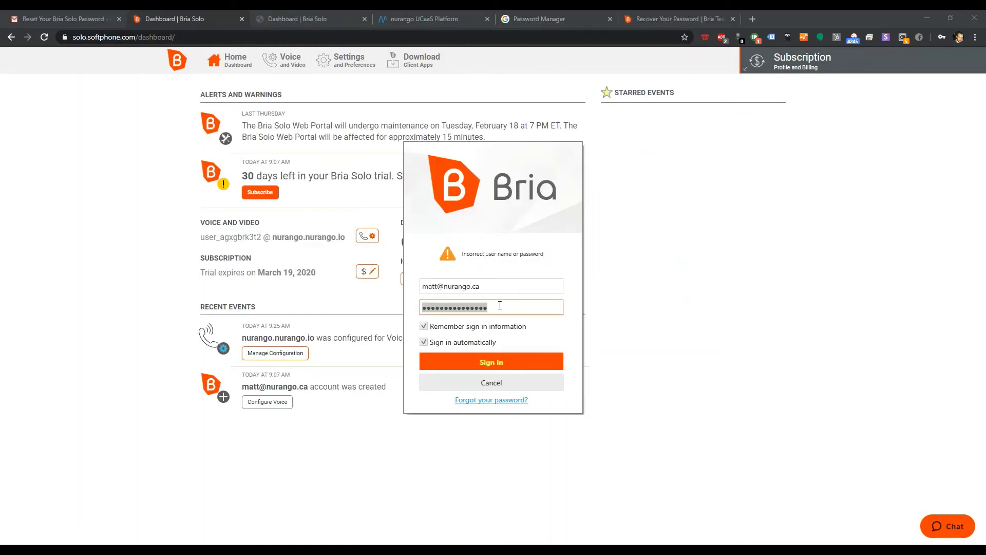
pyautogui.hotkey('ctrl', 'v')
pyautogui.click(528, 360)
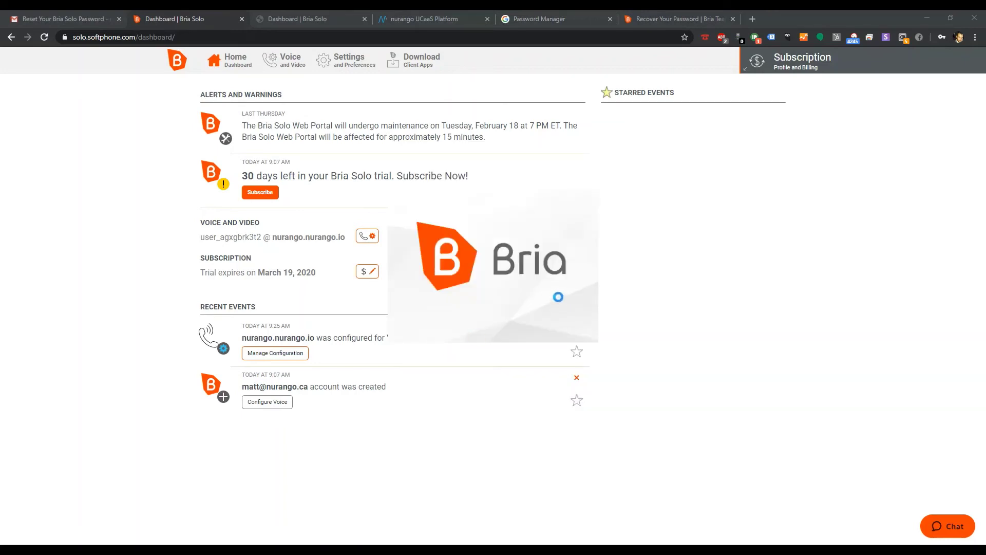
pyautogui.click(611, 19)
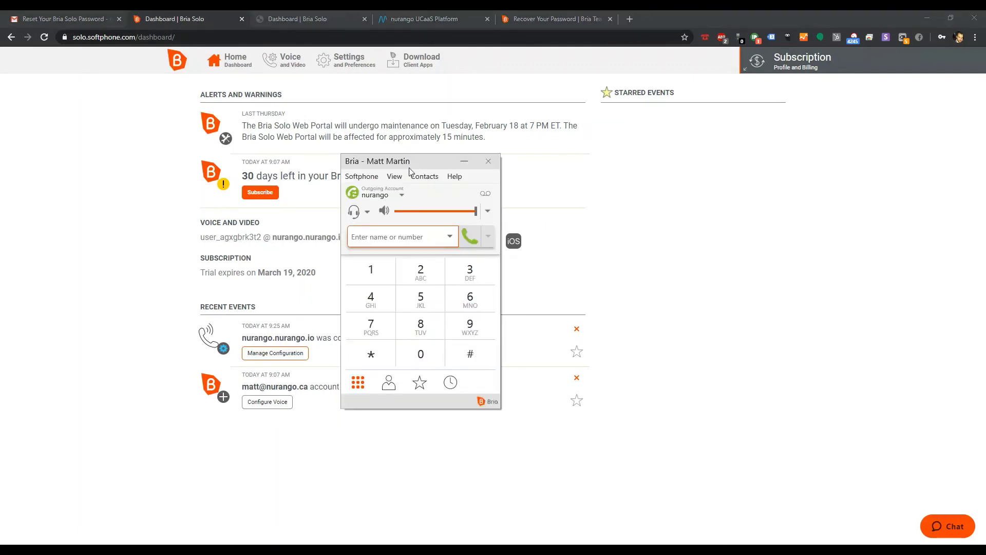
pyautogui.moveTo(408, 161); pyautogui.dragTo(453, 122)
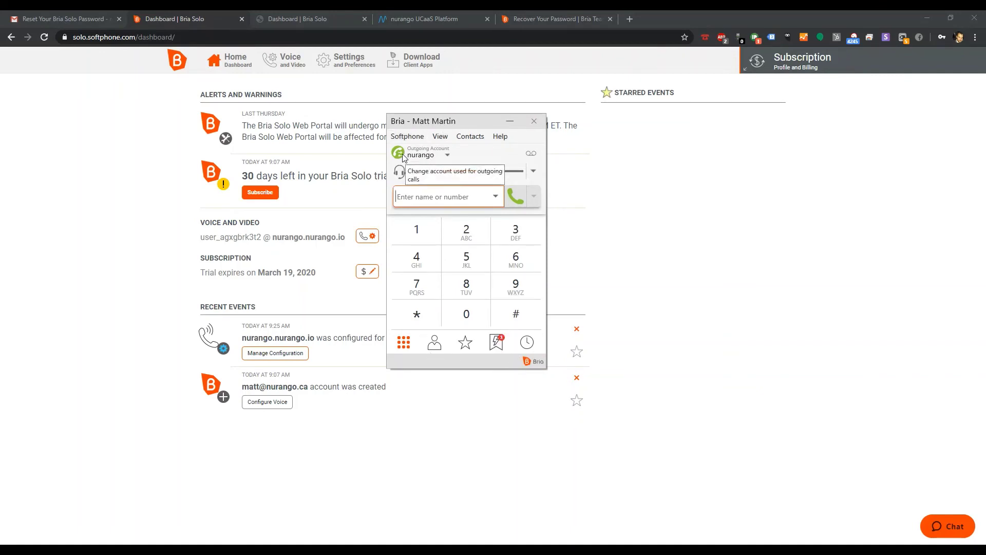
pyautogui.click(408, 136)
pyautogui.click(419, 153)
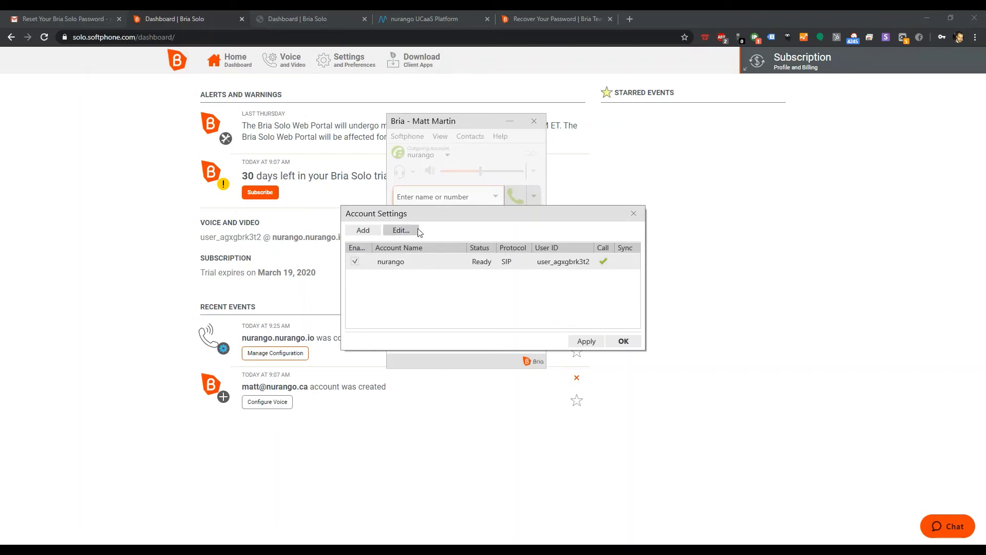
pyautogui.click(635, 215)
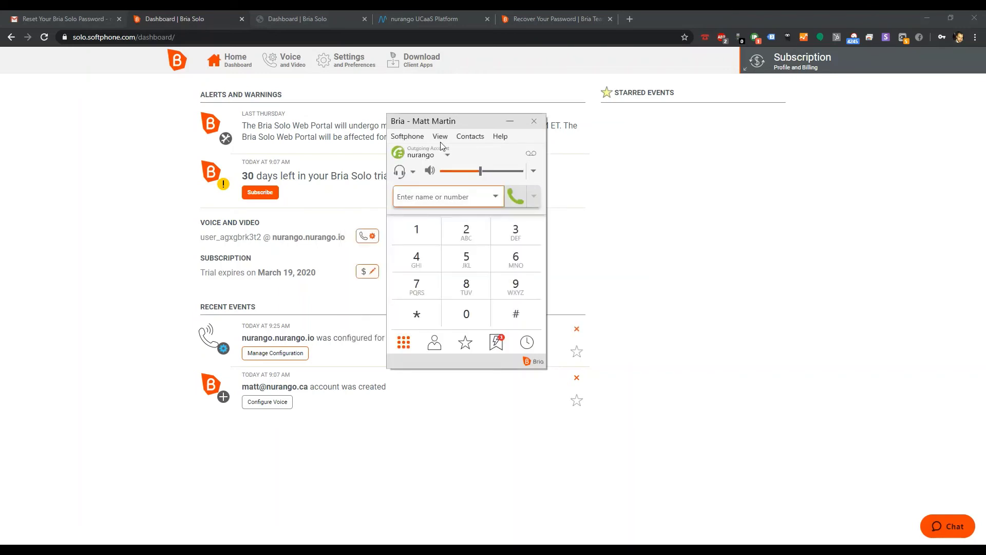
pyautogui.click(440, 136)
pyautogui.click(448, 197)
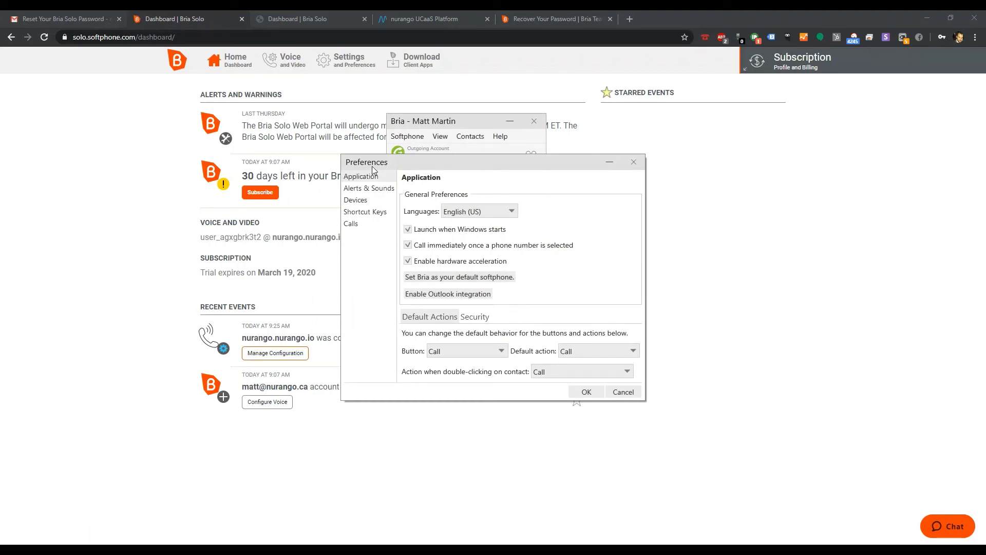
pyautogui.click(355, 202)
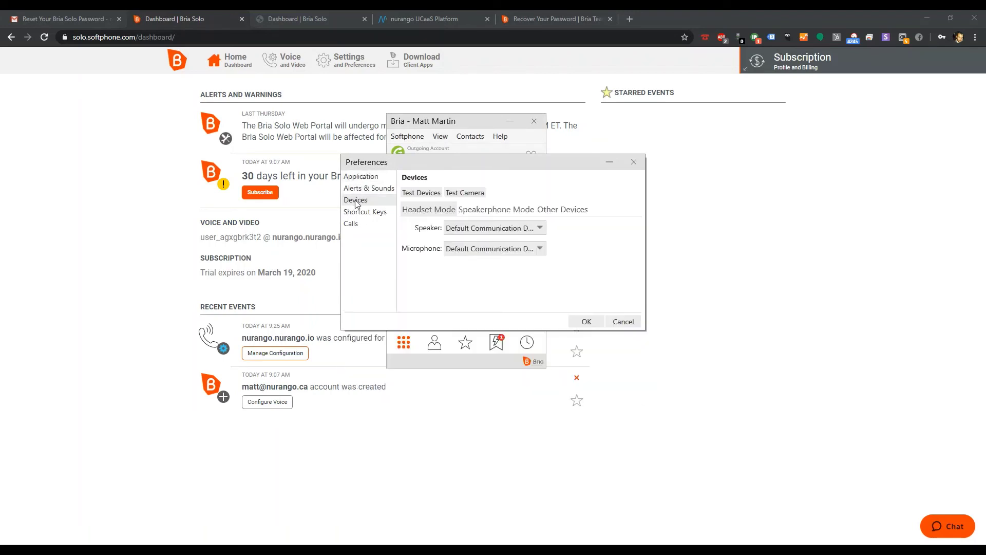
pyautogui.click(353, 223)
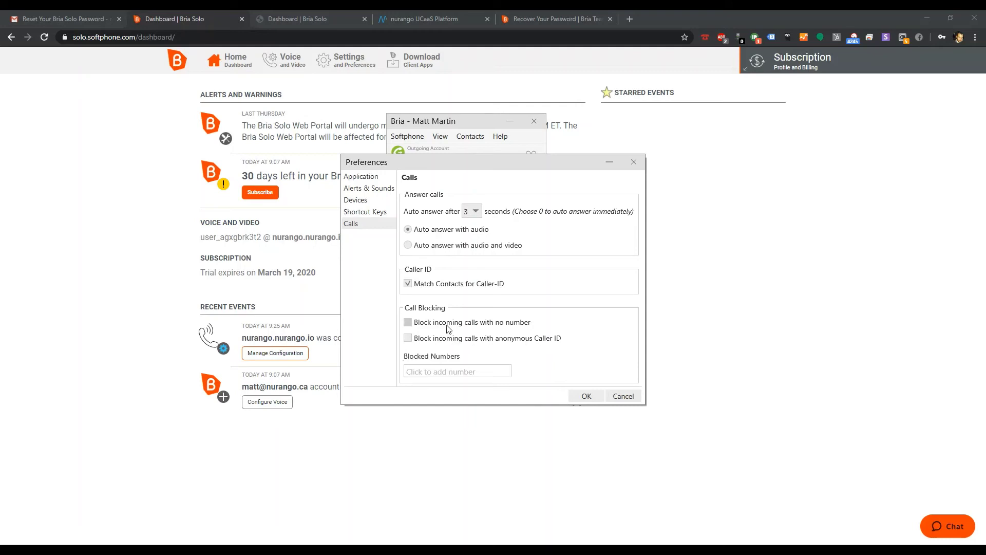
pyautogui.click(445, 371)
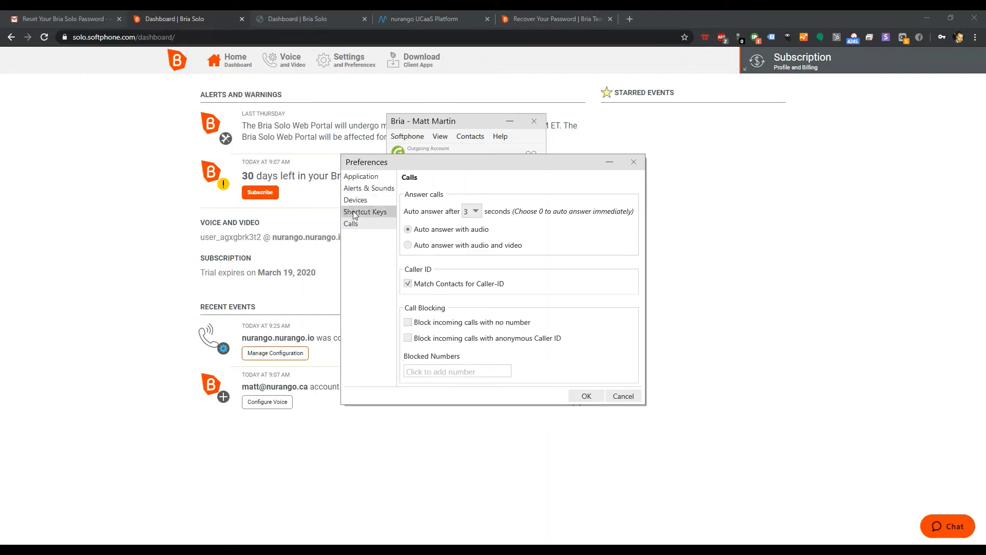
pyautogui.click(366, 178)
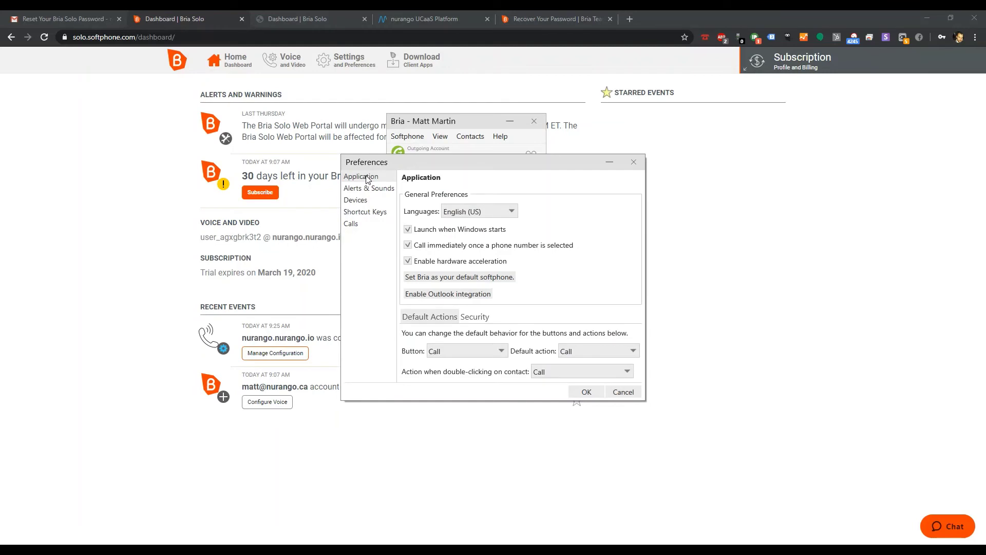
pyautogui.click(447, 280)
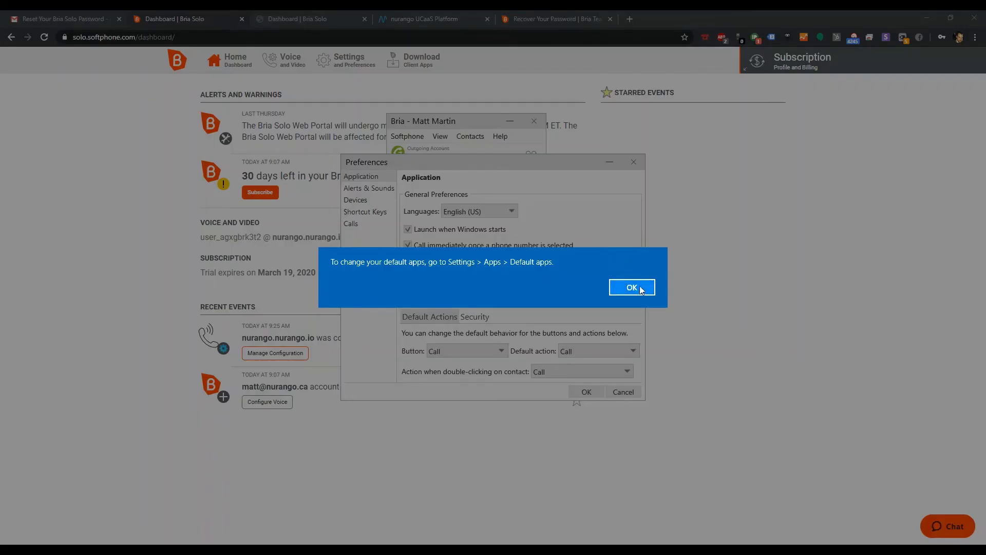
pyautogui.click(630, 286)
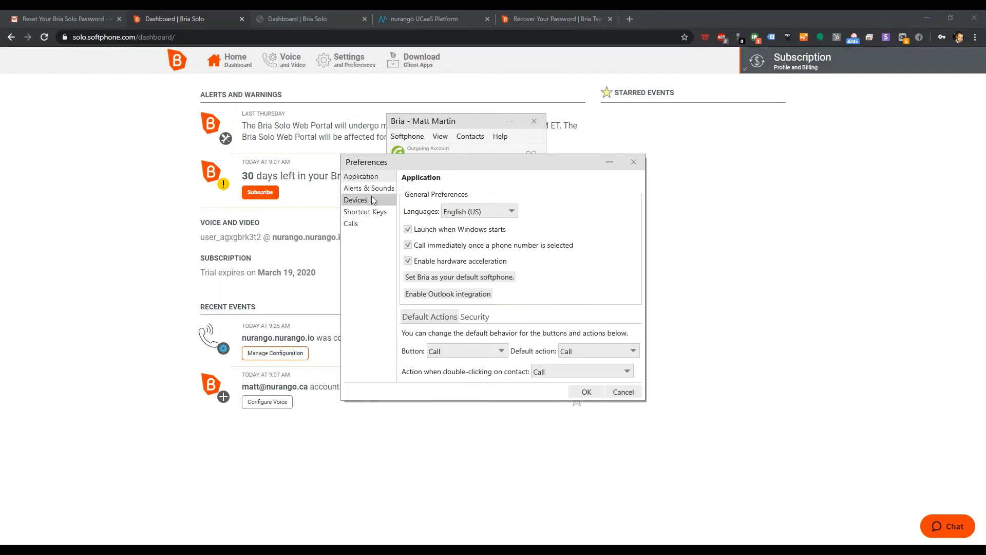
pyautogui.click(621, 392)
pyautogui.click(407, 137)
pyautogui.click(411, 150)
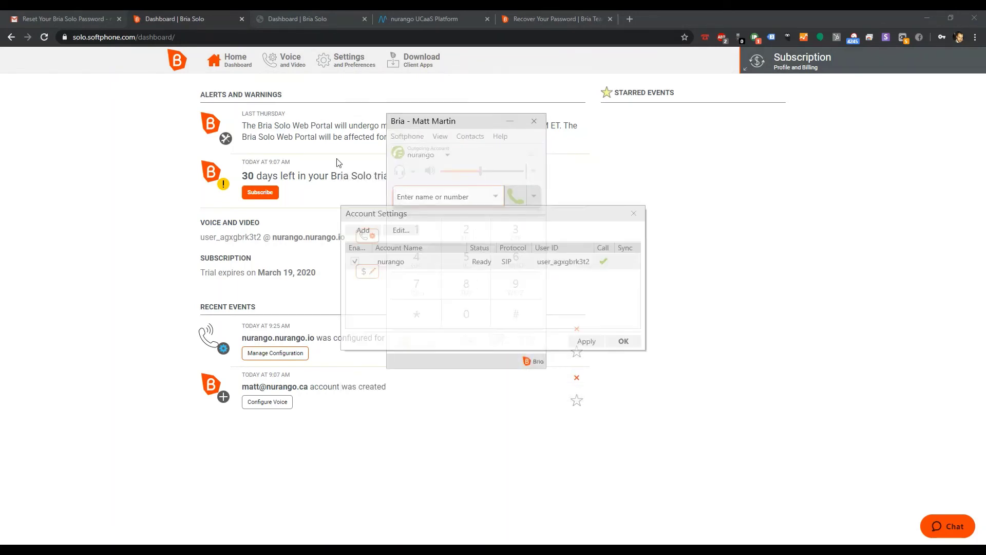
pyautogui.doubleClick(560, 263)
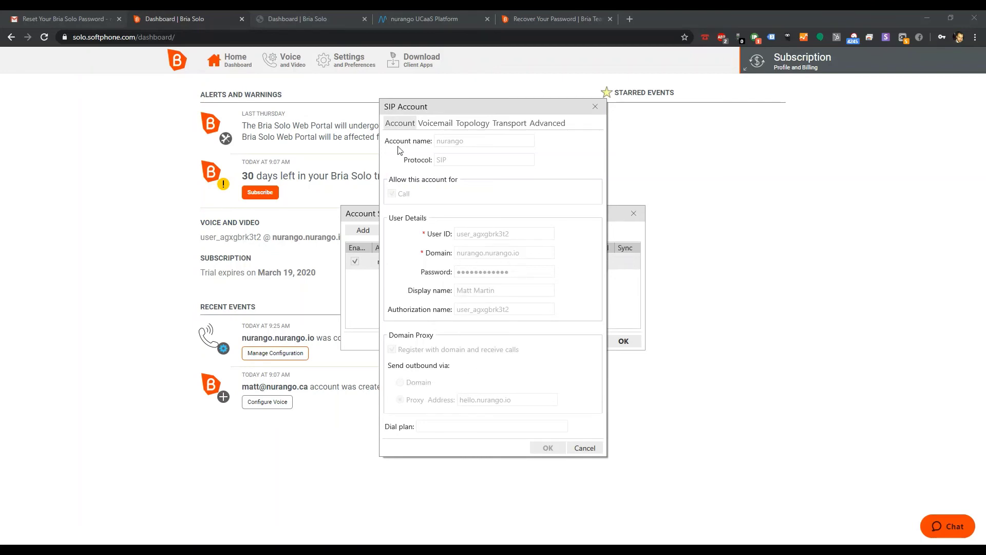
pyautogui.click(428, 124)
pyautogui.click(473, 126)
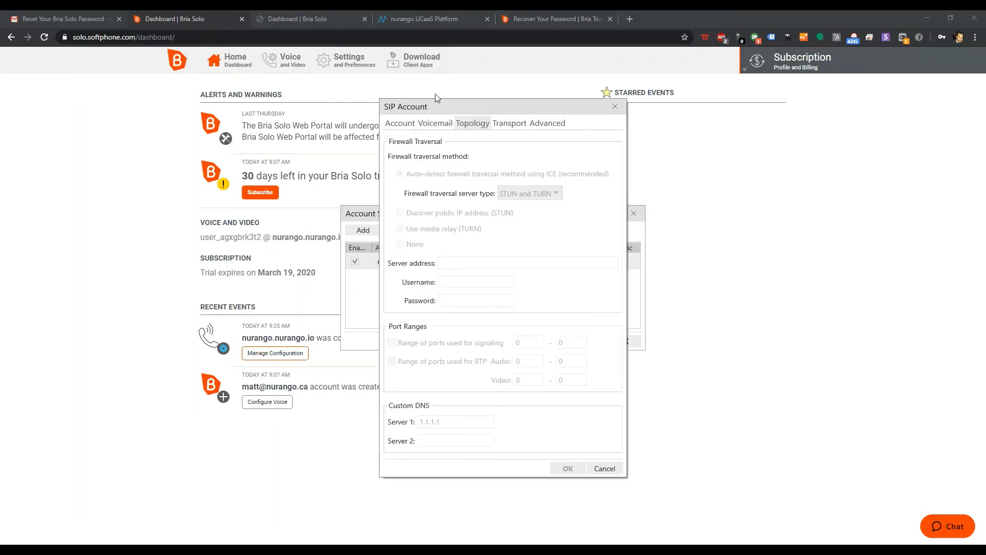
pyautogui.click(509, 123)
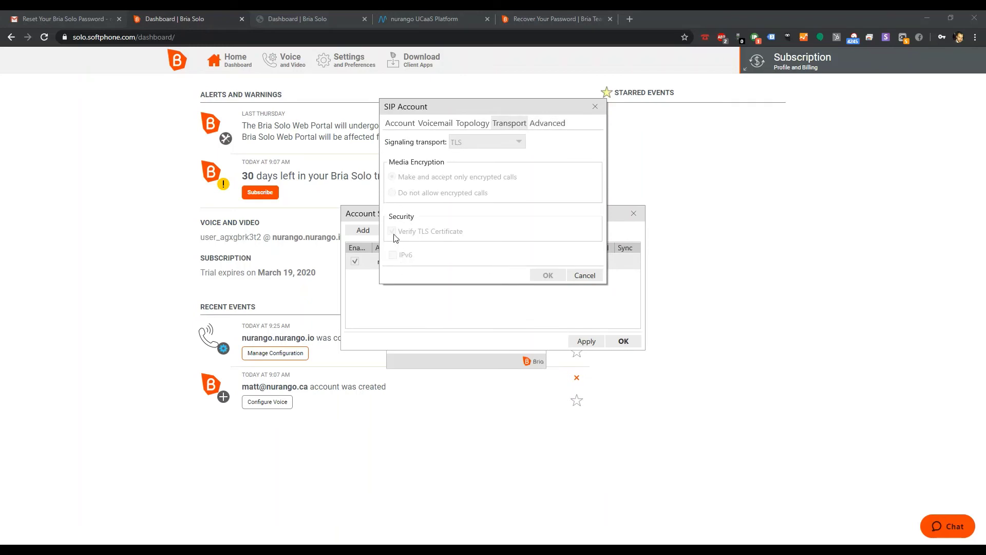
pyautogui.click(536, 123)
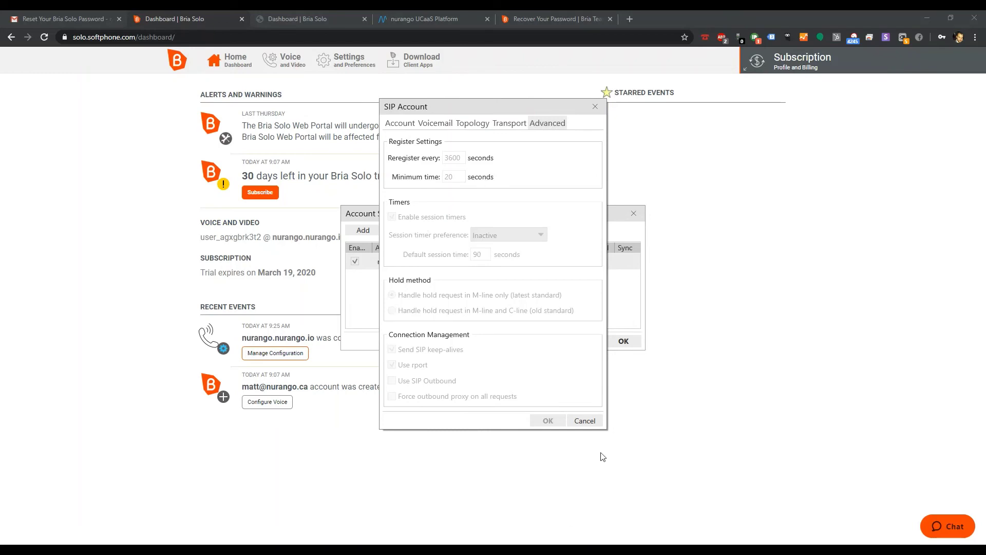
pyautogui.click(586, 420)
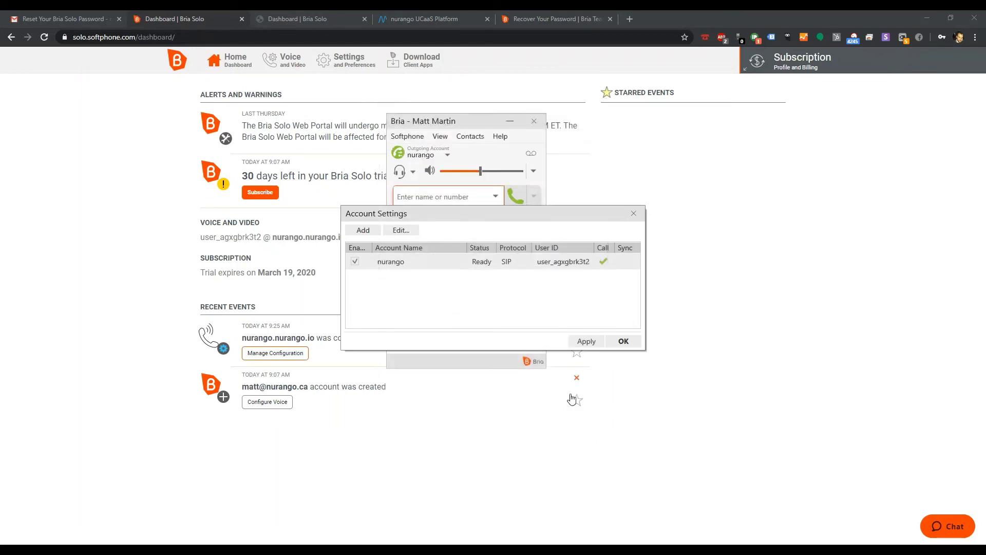
pyautogui.click(634, 213)
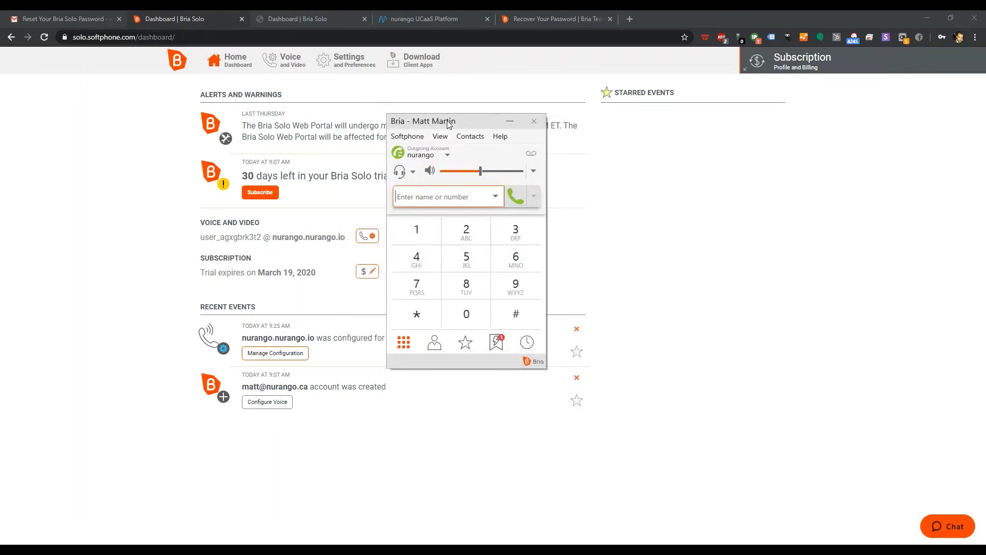
# Look through the notifications list and call history, then return to the dialpad
pyautogui.moveTo(449, 124); pyautogui.dragTo(474, 139)
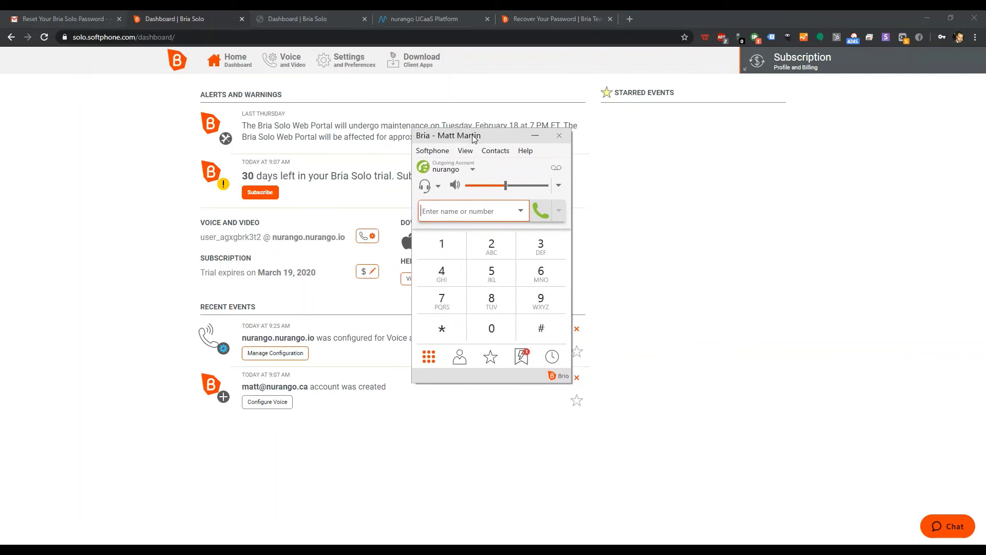
pyautogui.click(521, 358)
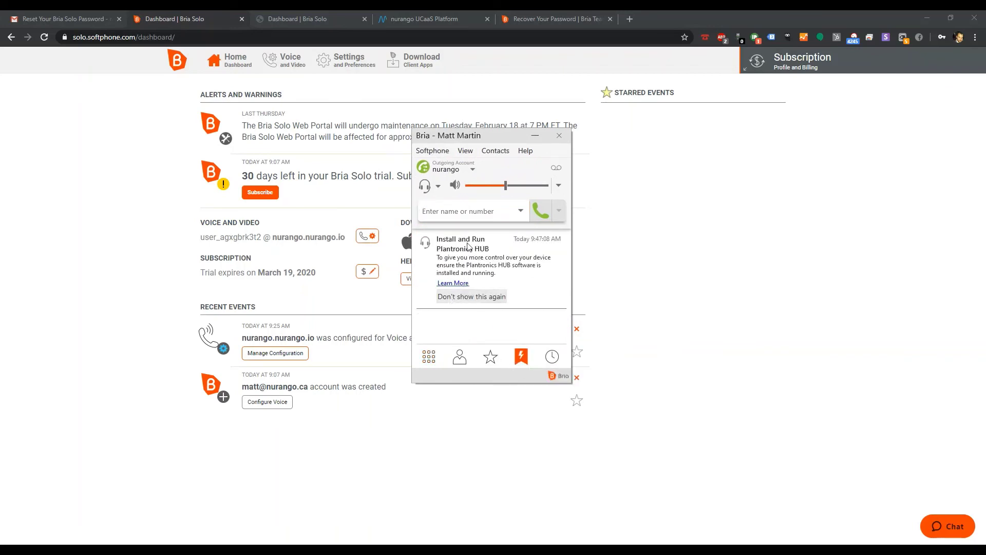
pyautogui.click(555, 358)
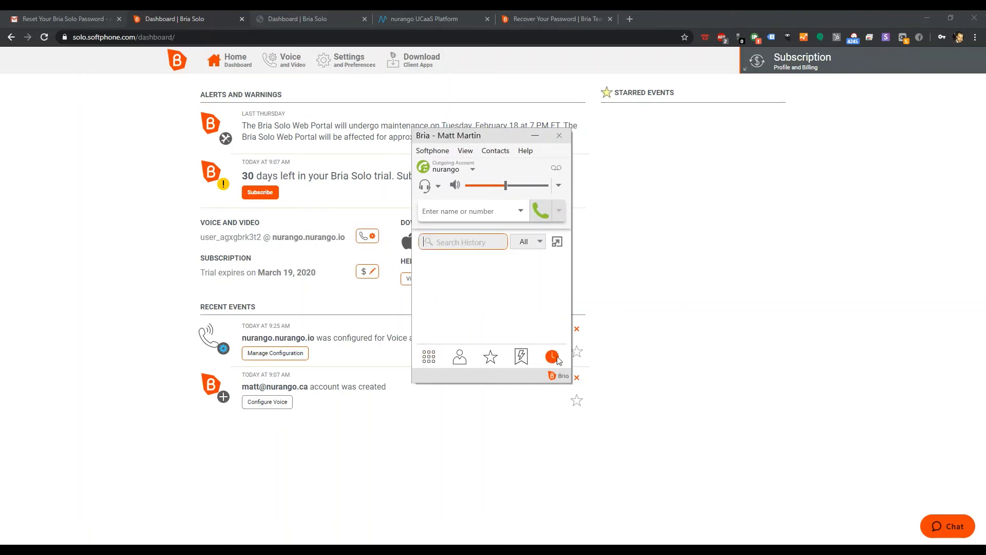
pyautogui.click(465, 214)
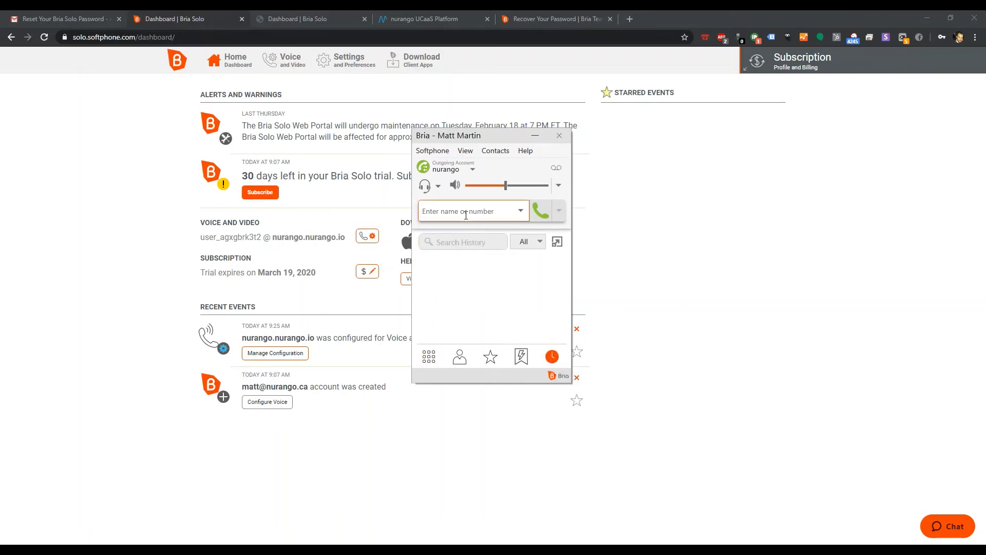
pyautogui.click(429, 357)
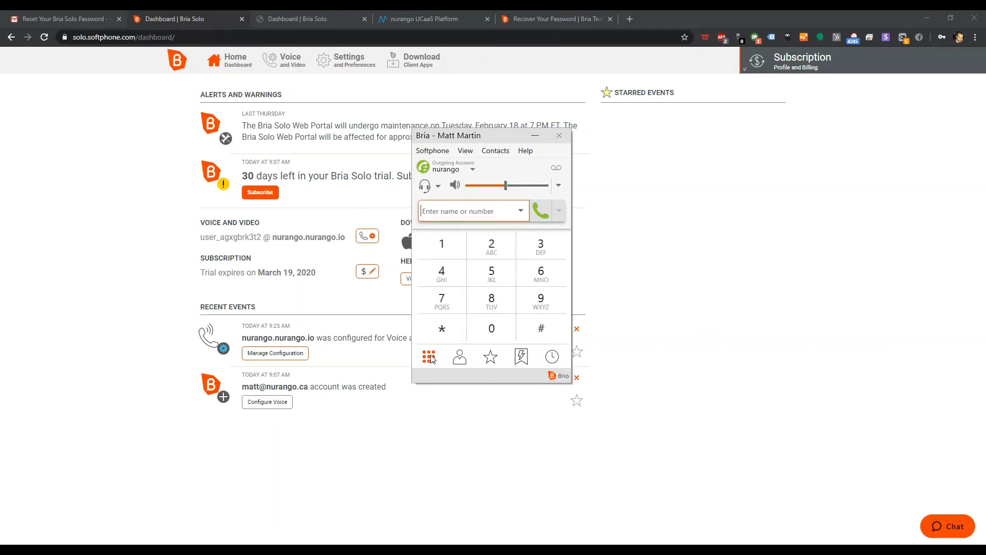
# Call voicemail at *98, allow Bria through the firewall on private networks, and open Troubleshooting
pyautogui.click(553, 168)
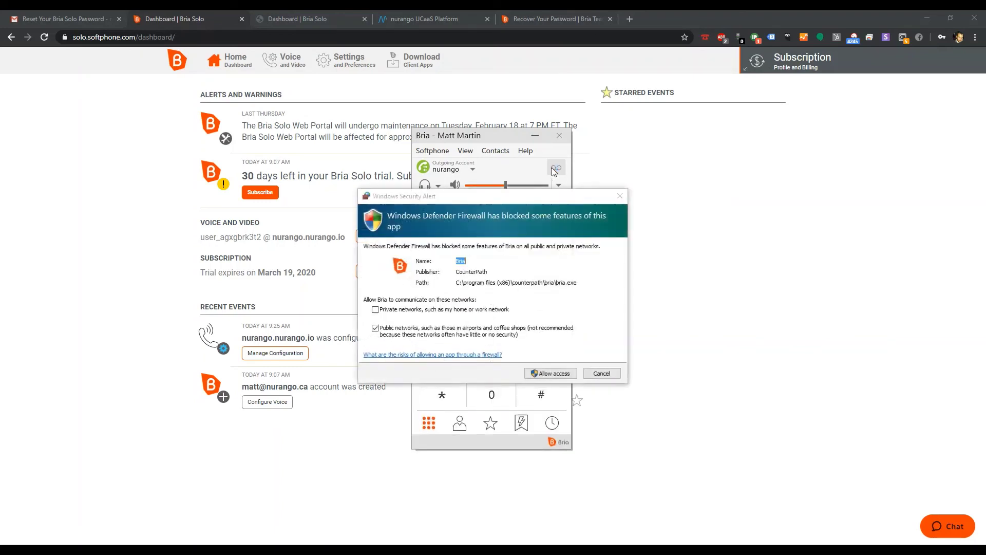
pyautogui.click(469, 310)
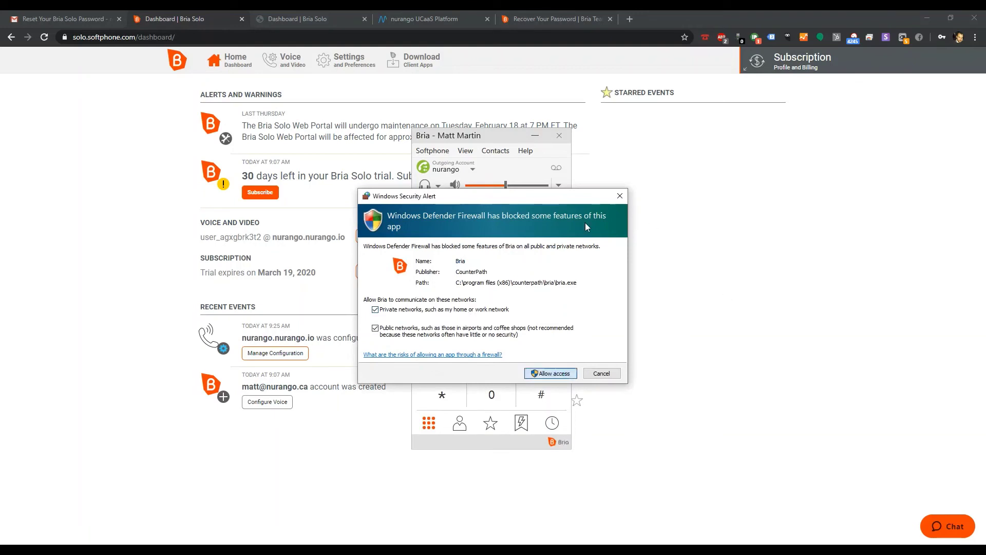
pyautogui.press('Return')
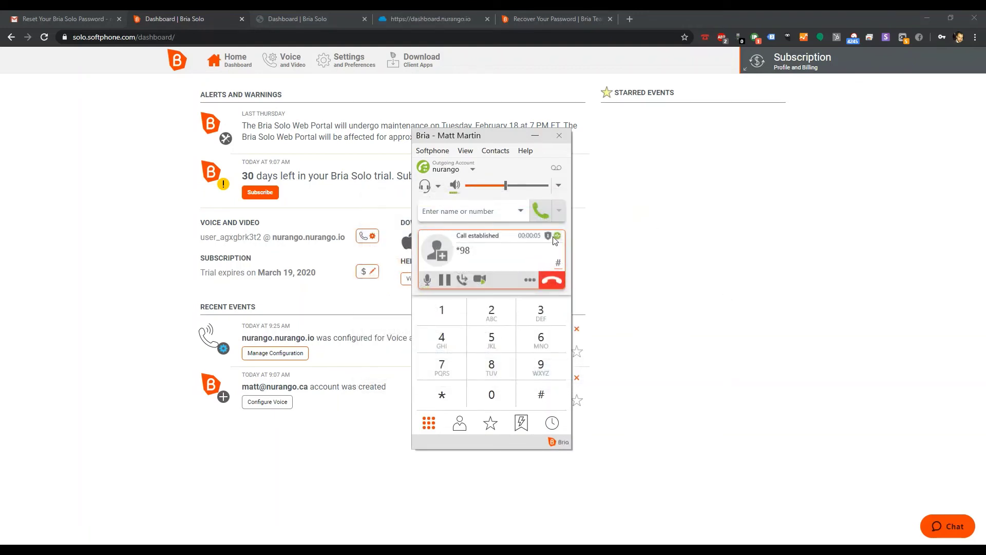
pyautogui.moveTo(549, 239)
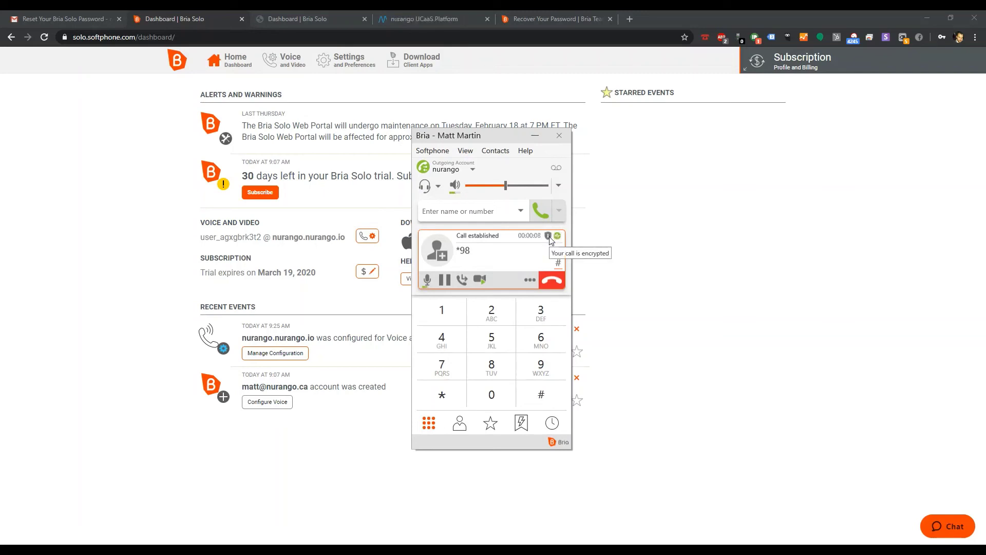
pyautogui.click(557, 236)
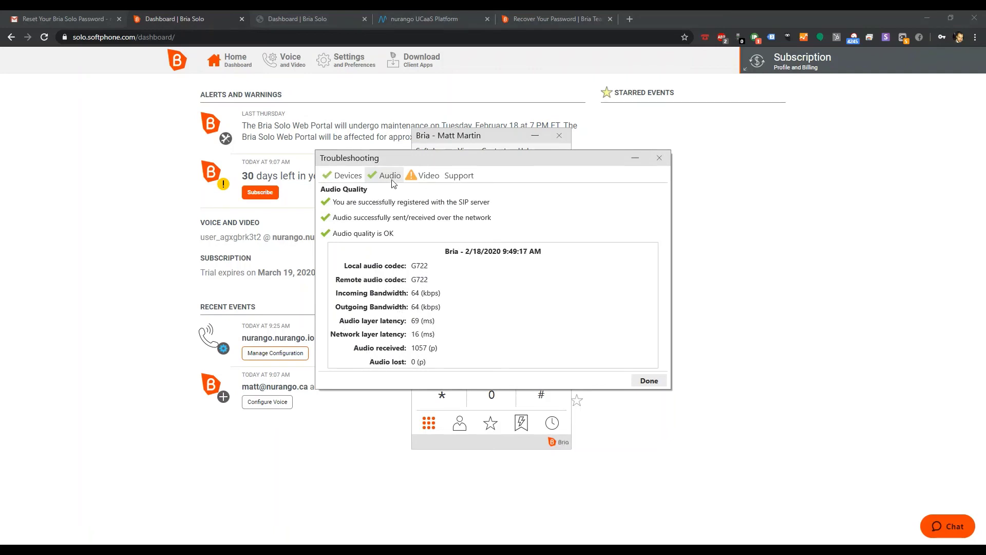
# Review the Video and Support tabs, raise logging to Verbose, then close Troubleshooting from Devices
pyautogui.click(424, 177)
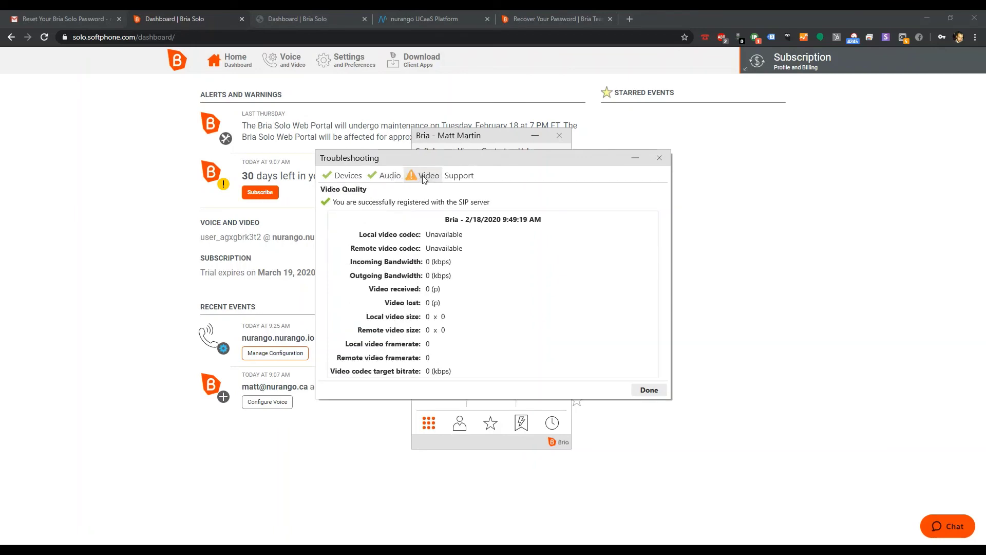
pyautogui.click(466, 180)
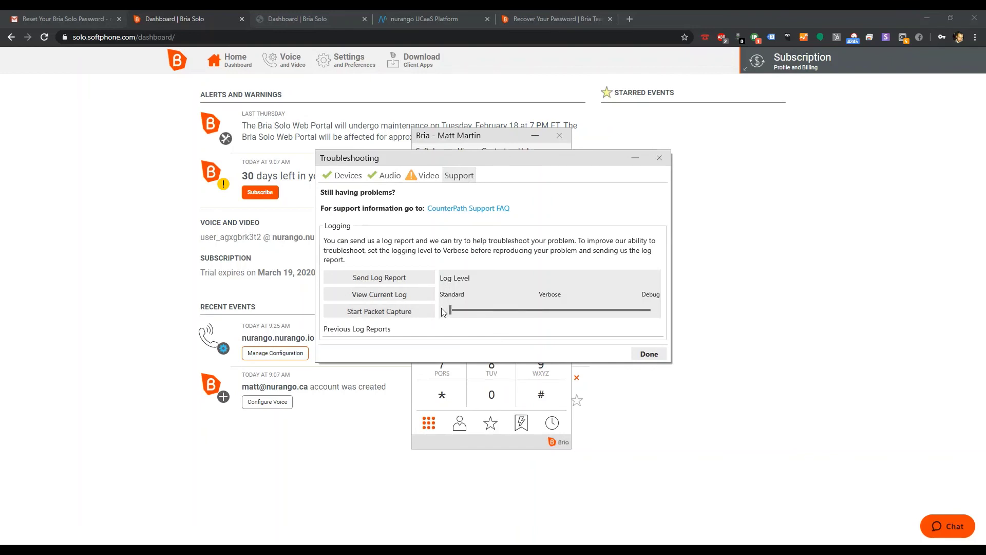
pyautogui.click(553, 310)
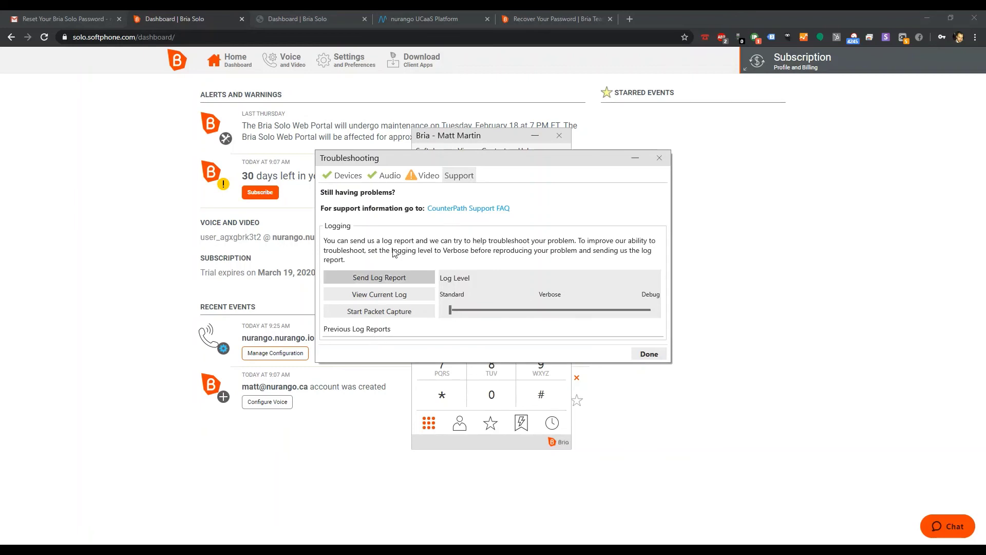
pyautogui.click(347, 177)
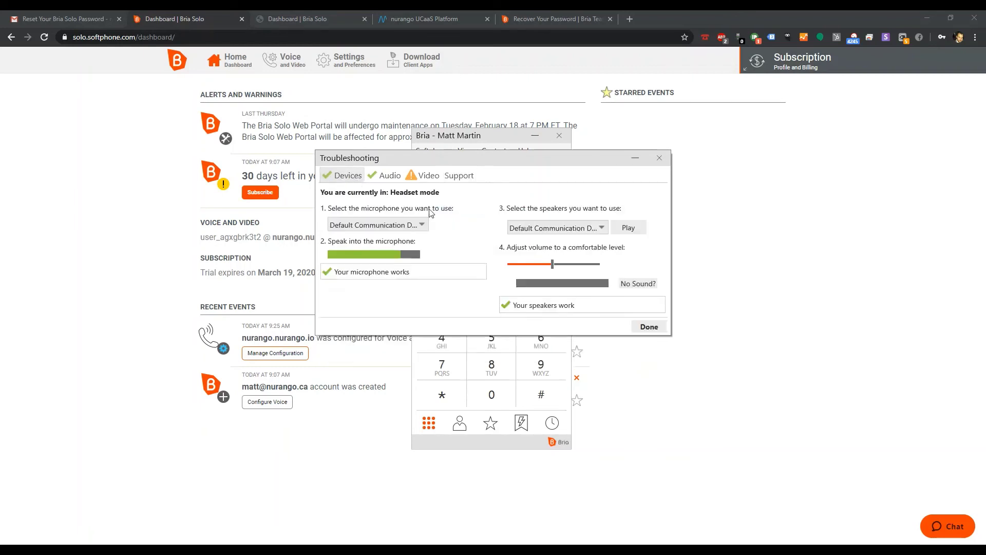
pyautogui.click(650, 327)
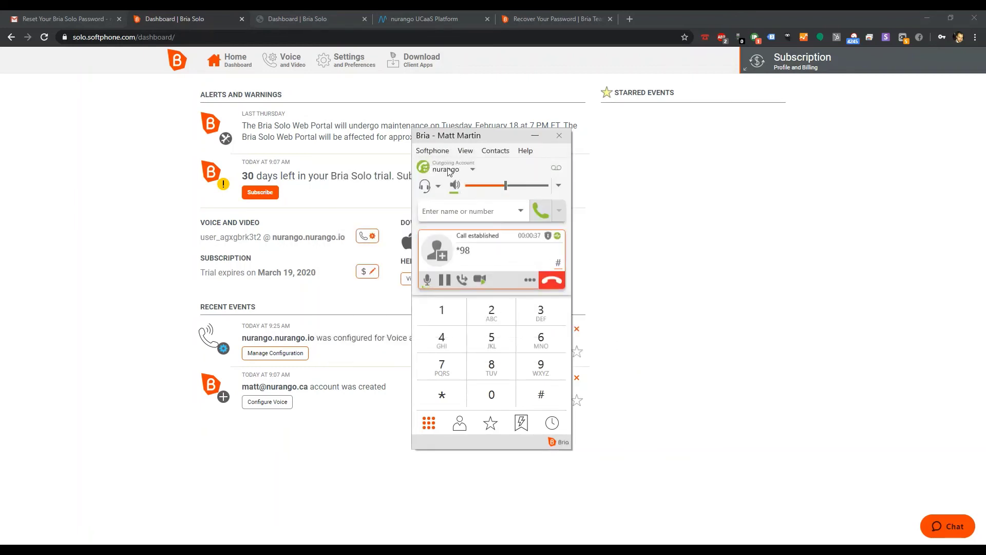
# Browse the View and Help menus, move the window up-left, then end the *98 call
pyautogui.click(459, 153)
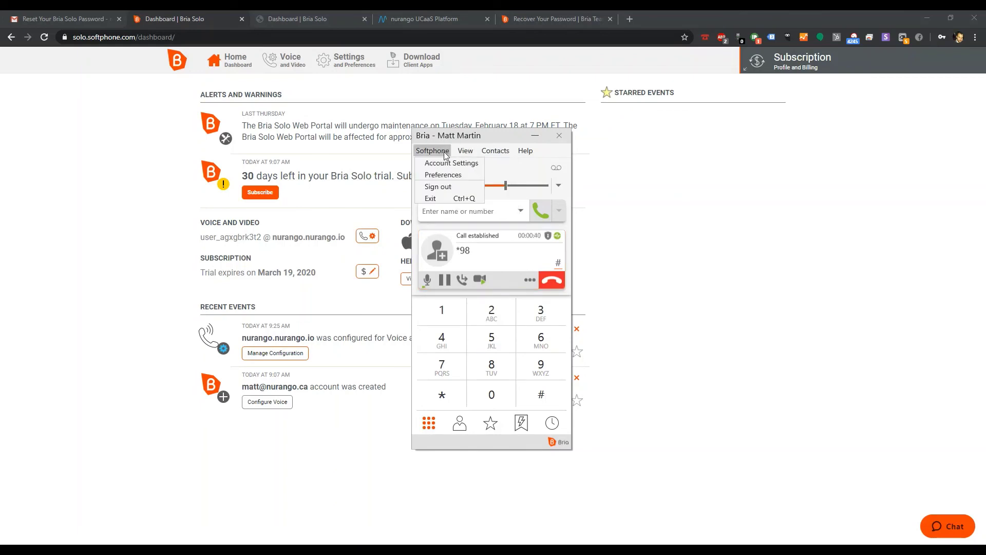
pyautogui.moveTo(433, 156)
pyautogui.moveTo(525, 152)
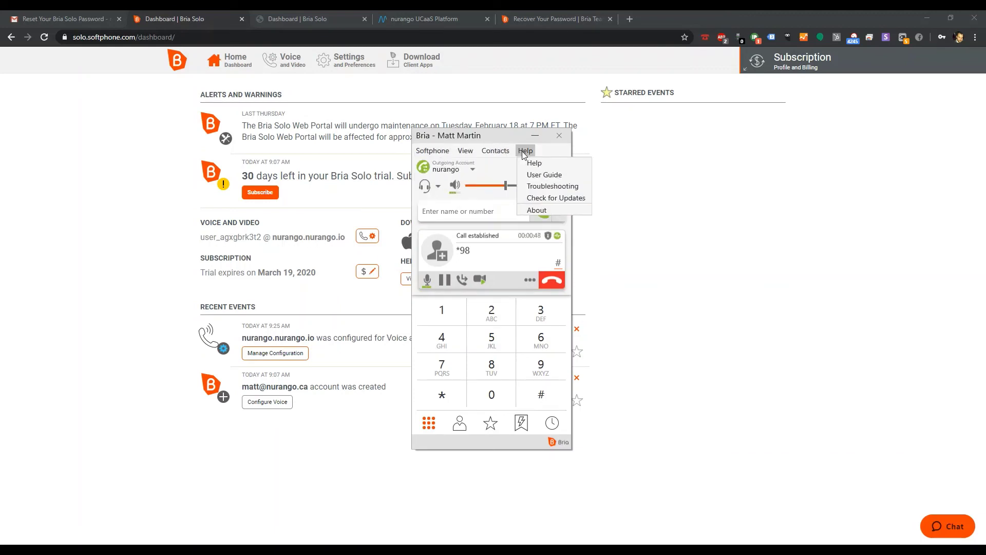
pyautogui.press('Escape')
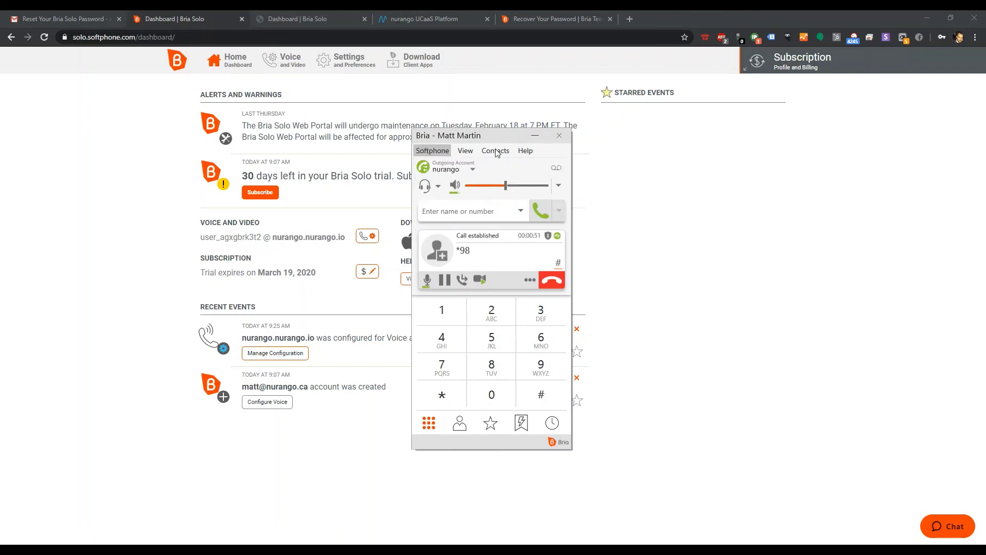
pyautogui.moveTo(483, 136); pyautogui.dragTo(451, 118)
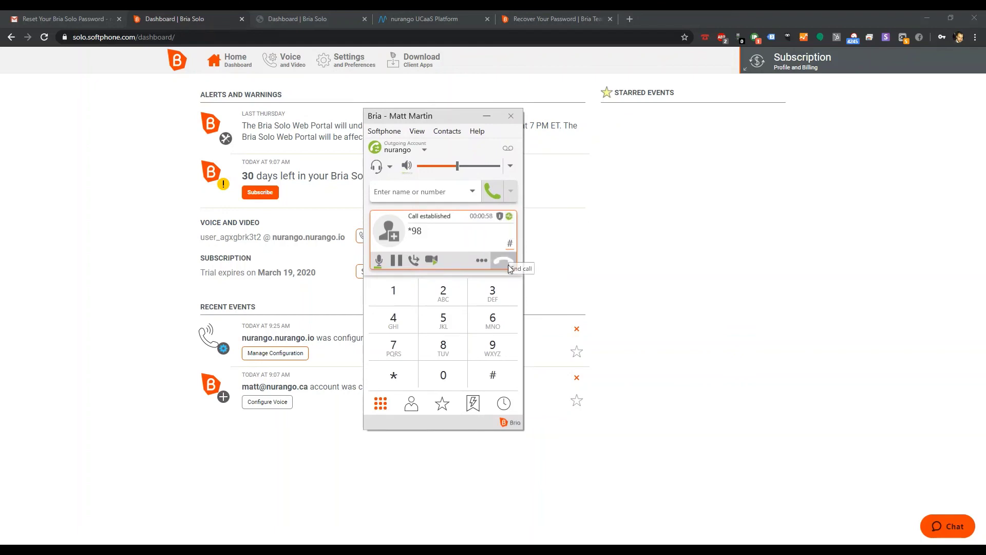
pyautogui.click(483, 260)
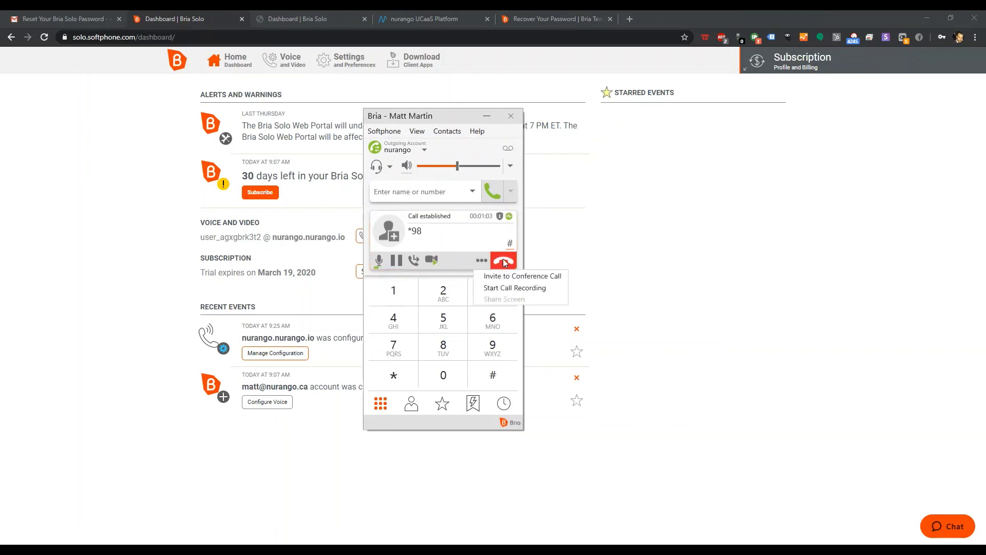
pyautogui.click(504, 261)
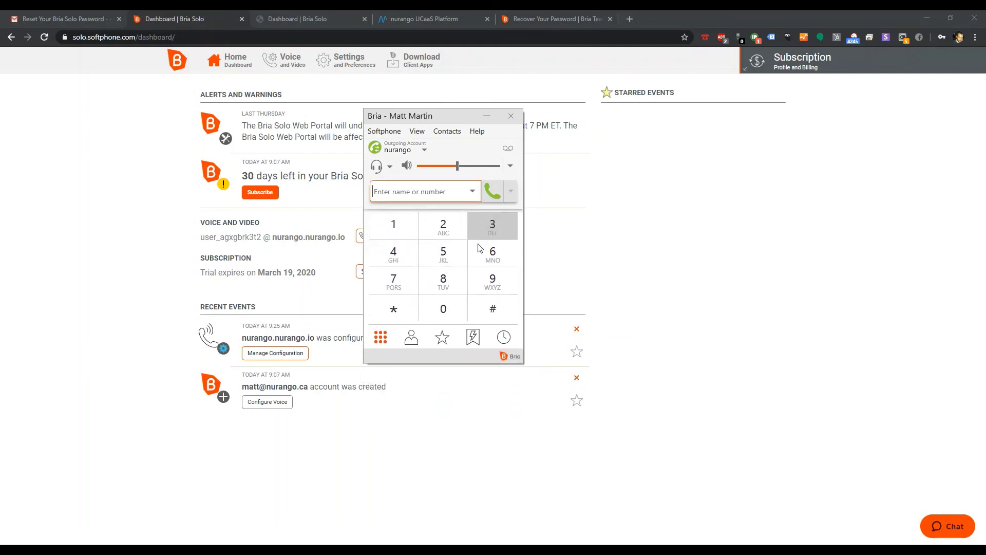
# Dial *97, confirm the call is encrypted, and hang up
pyautogui.write('*97')
pyautogui.press('Return')
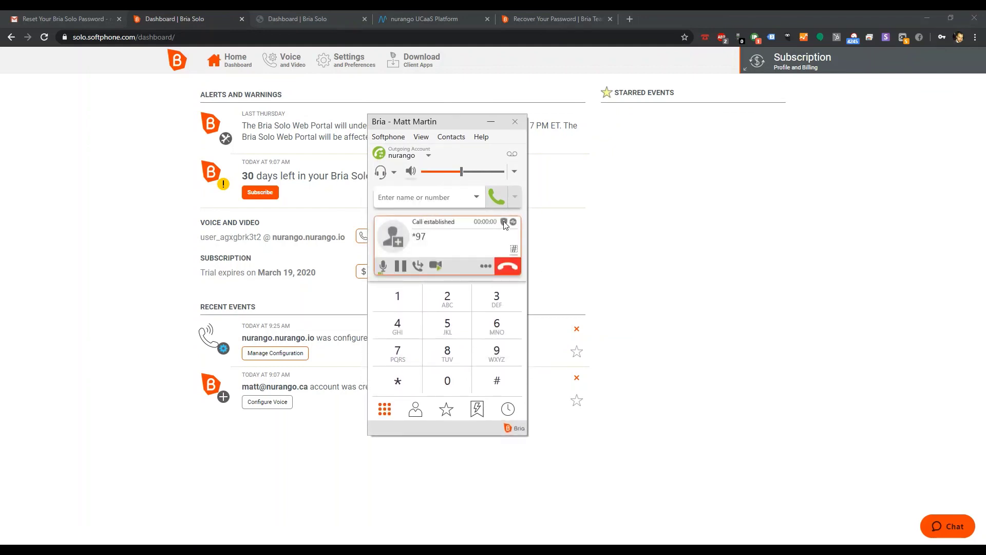
pyautogui.moveTo(504, 225)
pyautogui.click(513, 266)
# Check the recently dialled numbers and call history, and move the softphone window right
pyautogui.click(479, 195)
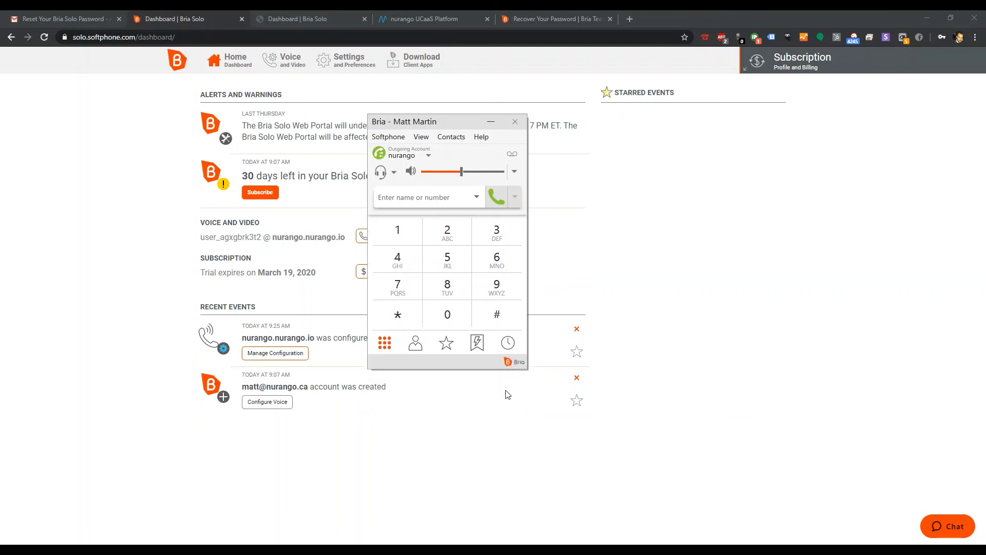
pyautogui.click(508, 343)
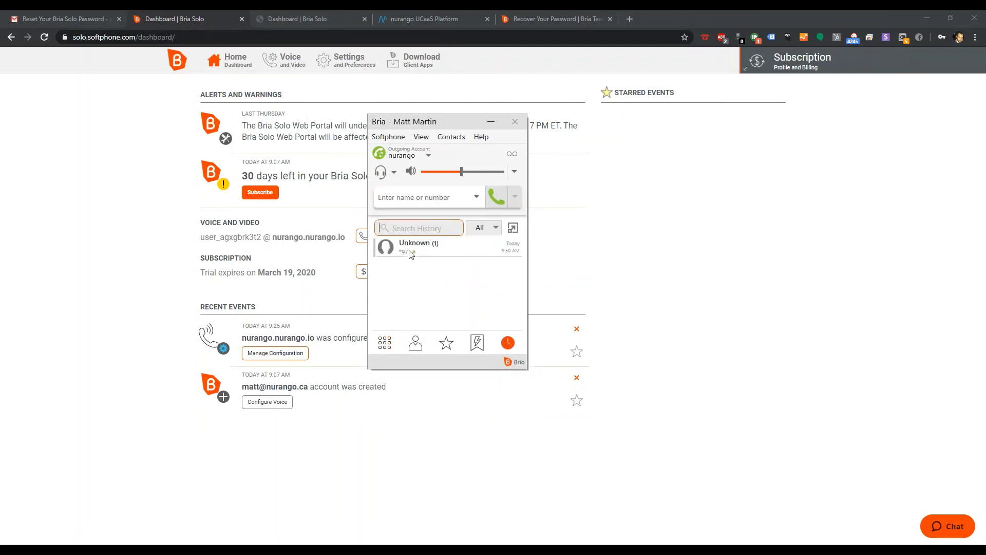
pyautogui.moveTo(386, 117); pyautogui.dragTo(508, 133)
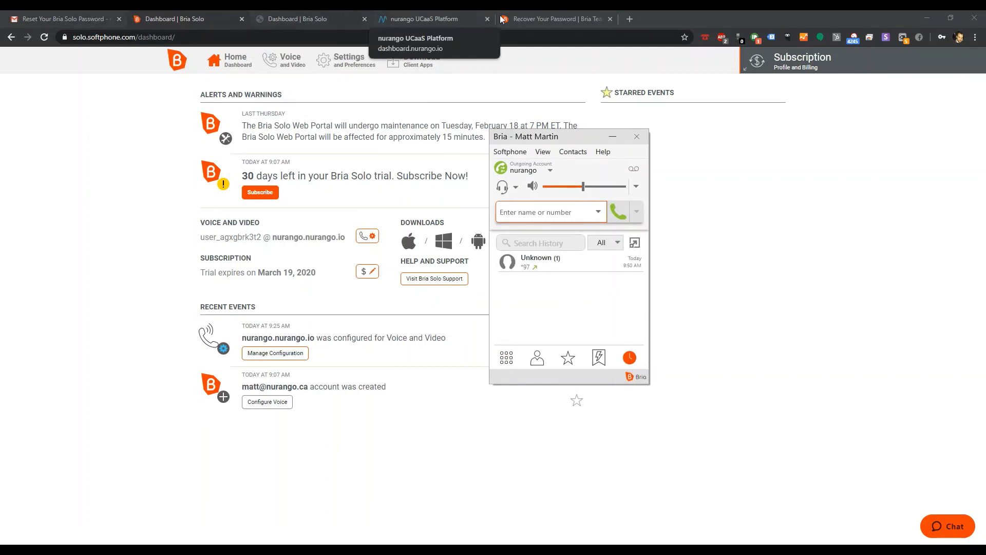
# Load nurango.ca in the other Chrome tab's address bar
pyautogui.click(295, 16)
pyautogui.click(262, 40)
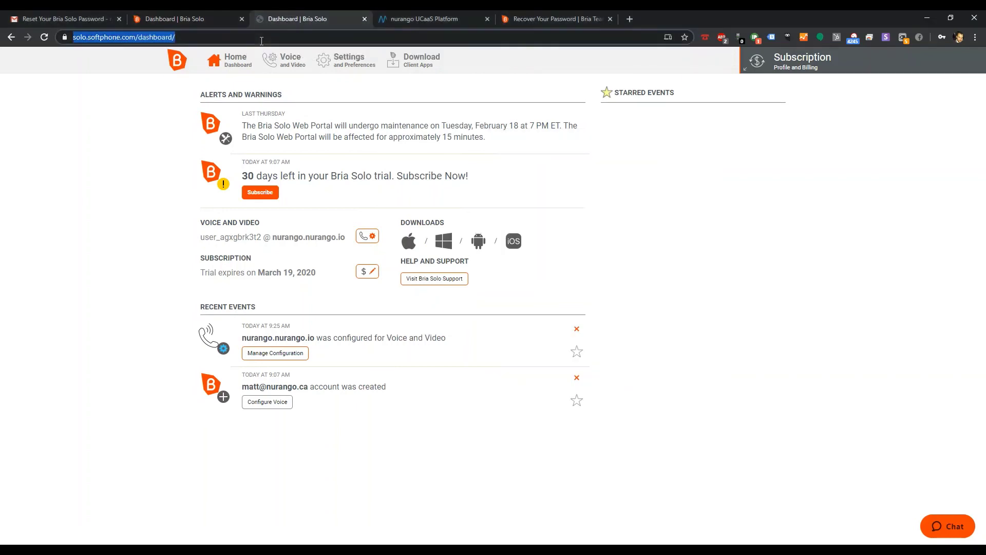
pyautogui.write('nurango.ca')
pyautogui.press('Return')
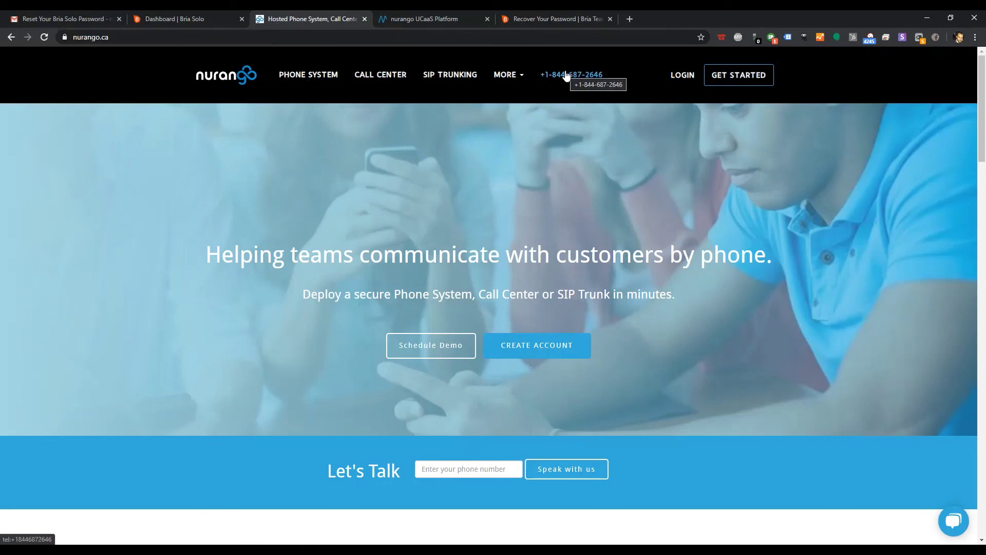
# Click the site's phone number link and choose Bria as the app to place the call
pyautogui.click(566, 76)
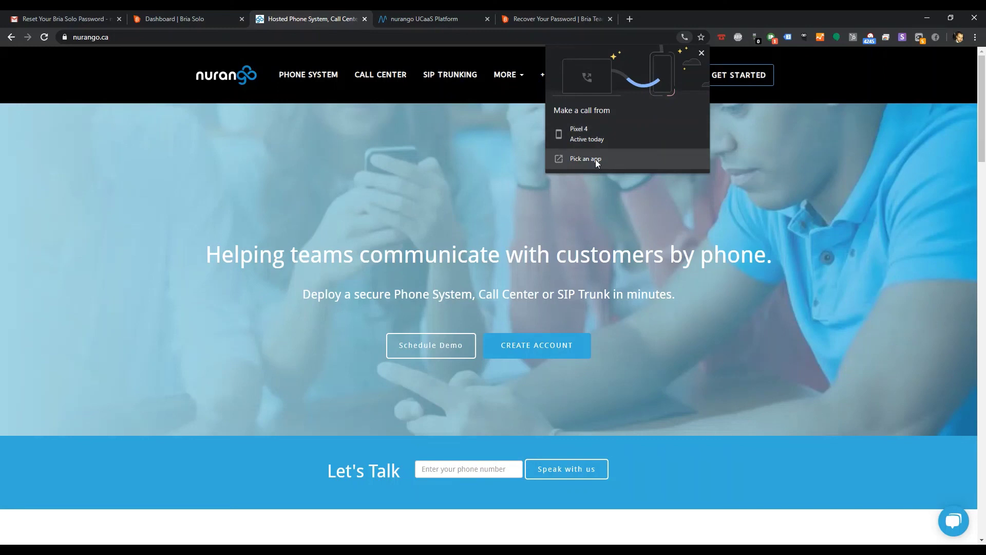
pyautogui.click(573, 156)
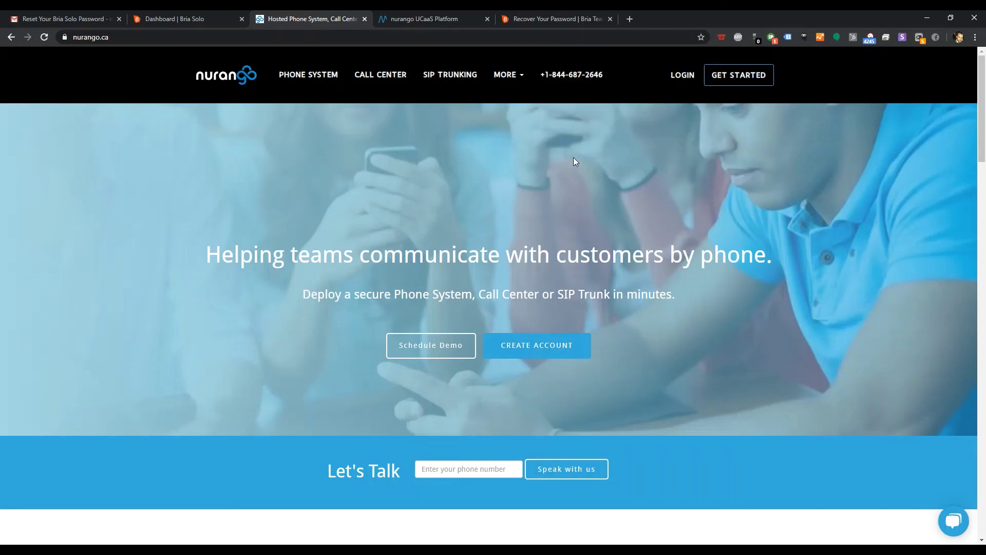
pyautogui.click(439, 189)
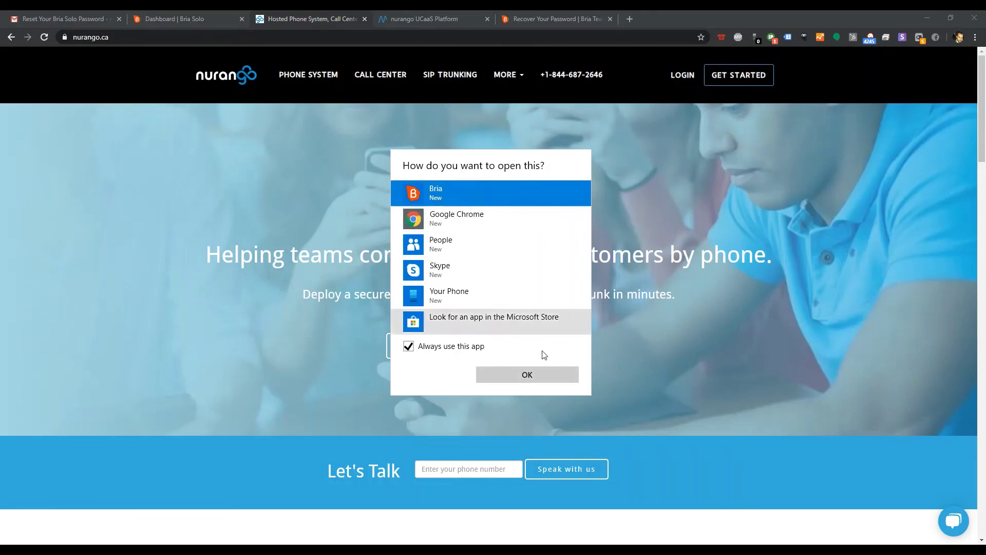
pyautogui.click(540, 374)
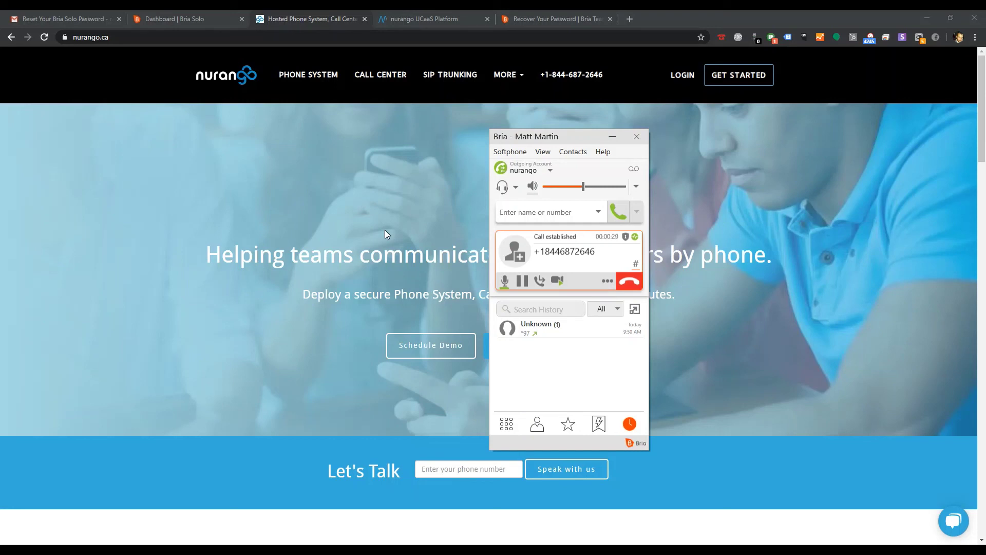
# End the click-to-call test call, then open and cancel Softphone Preferences
pyautogui.click(630, 281)
pyautogui.click(511, 152)
pyautogui.click(520, 175)
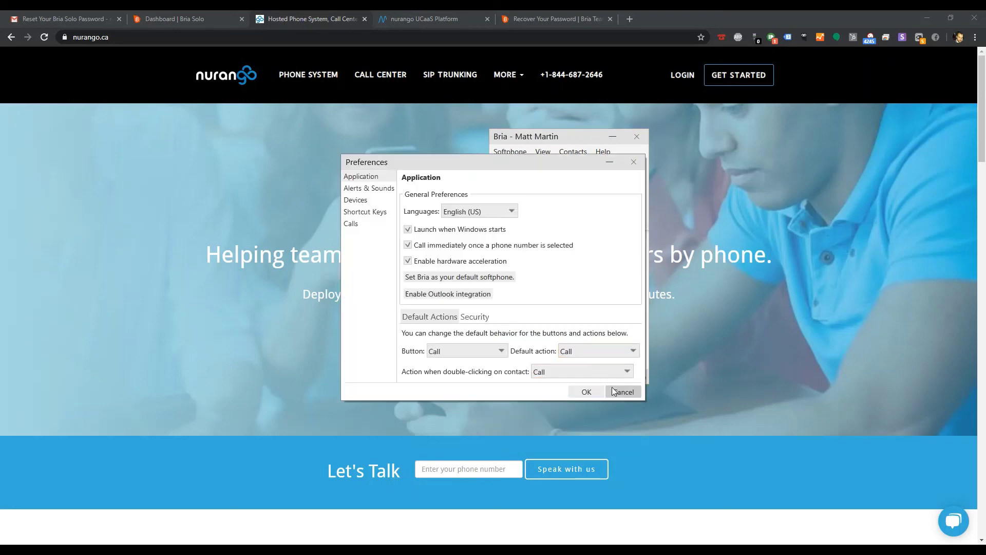
pyautogui.click(621, 390)
# Move the softphone window to the top centre, switch back to the dialpad, and browse View options
pyautogui.moveTo(577, 141); pyautogui.dragTo(179, 133)
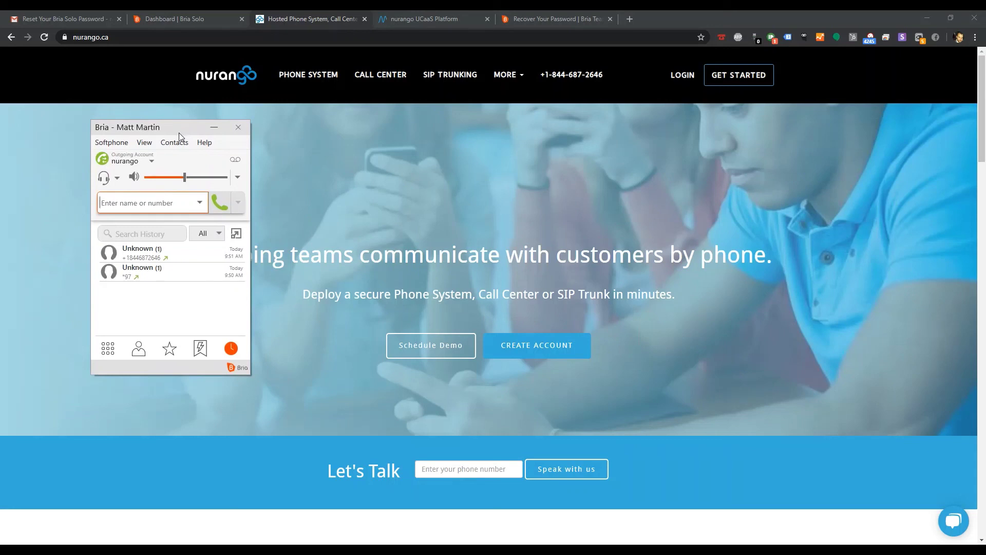
pyautogui.moveTo(177, 124); pyautogui.dragTo(494, 63)
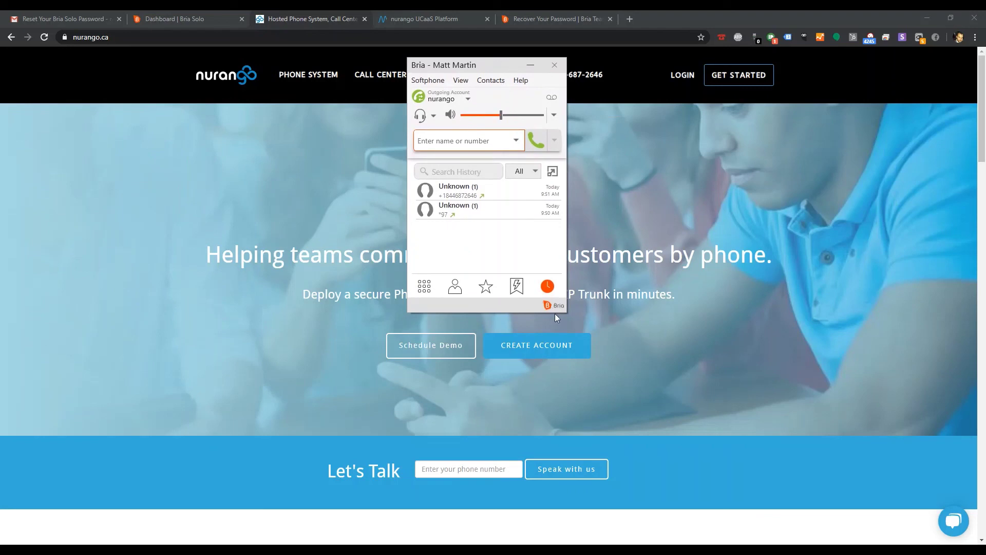
pyautogui.click(425, 287)
pyautogui.click(452, 82)
pyautogui.moveTo(531, 78)
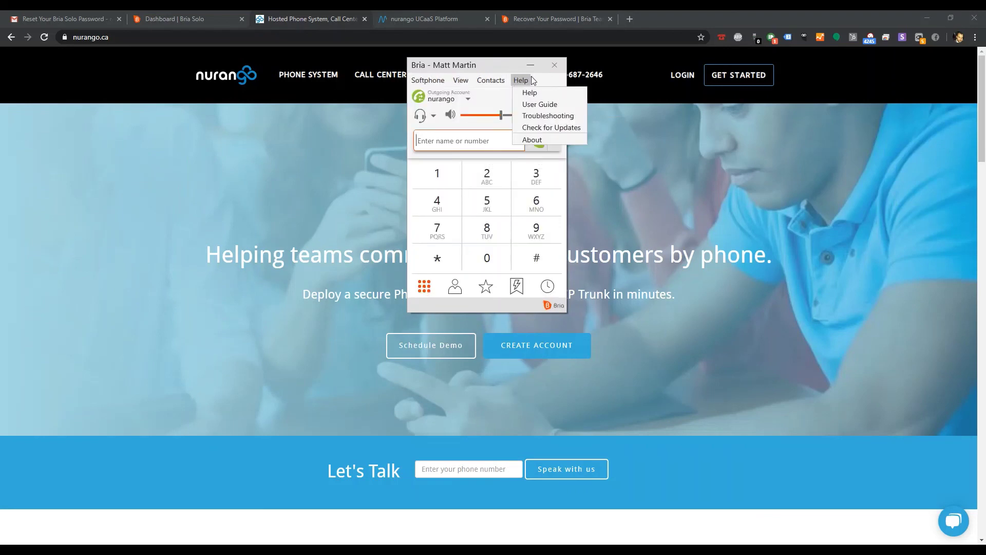
pyautogui.moveTo(486, 69); pyautogui.dragTo(461, 75)
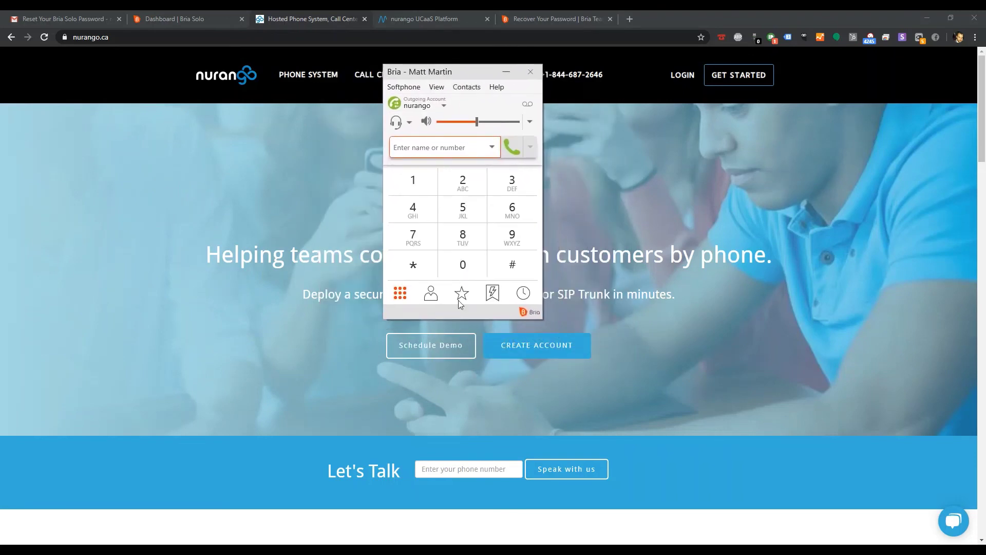